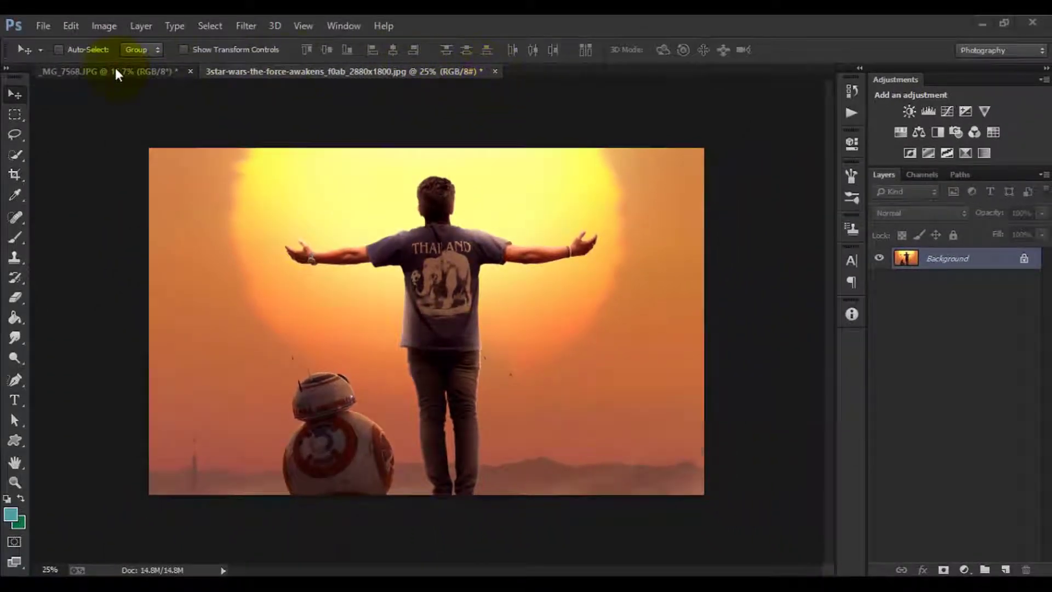
- Switch to the _MG_7568.JPG bridge photo of the man with outstretched arms
click(112, 70)
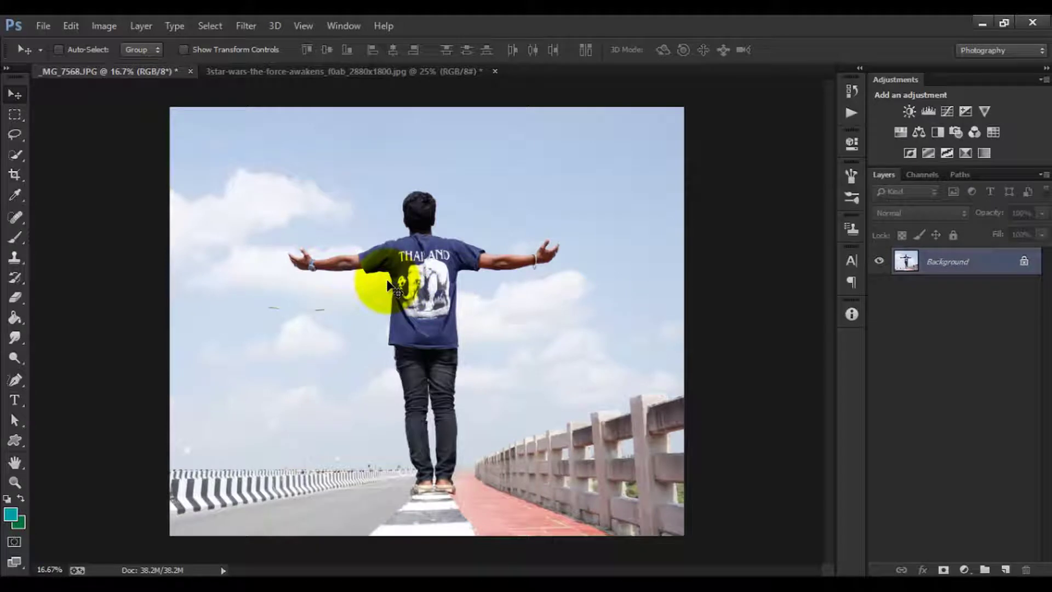
- Duplicate the Background layer and Quick-Select the man, including both outstretched arms
drag(981, 262, 1006, 570)
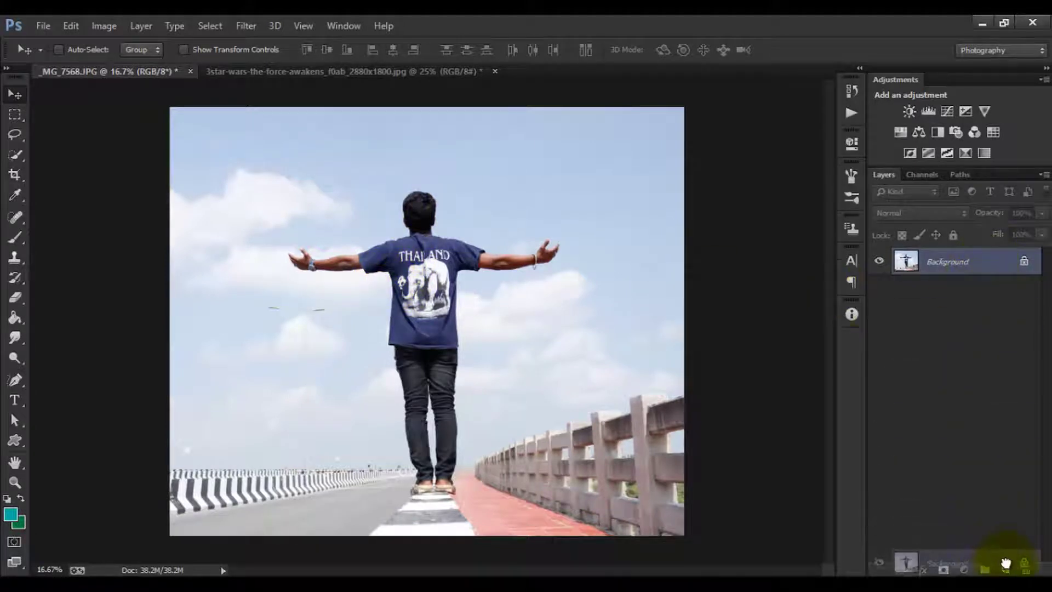
click(15, 156)
key(ctrl+plus)
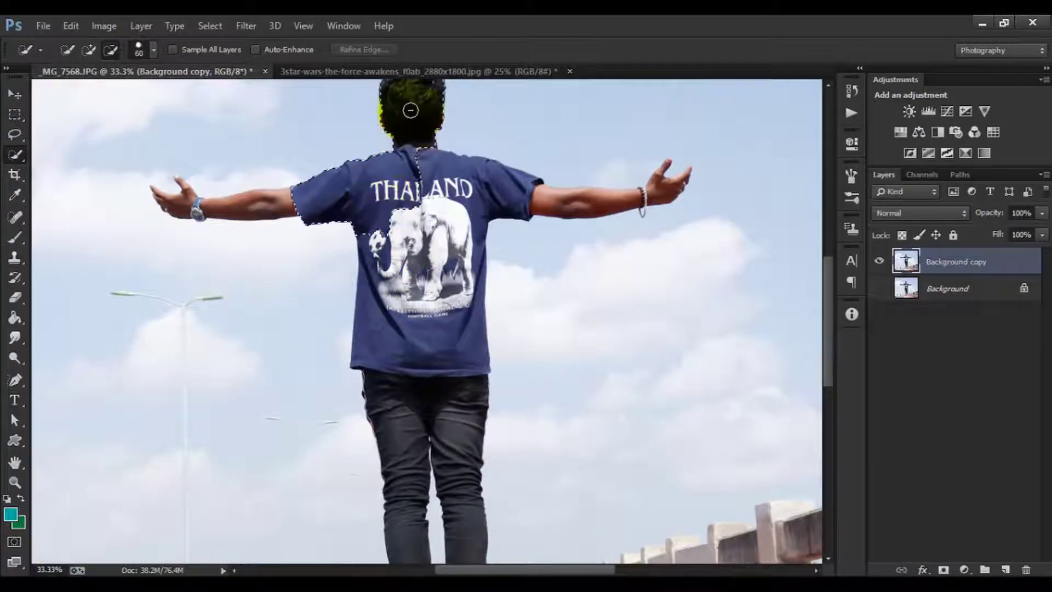
drag(455, 192, 575, 200)
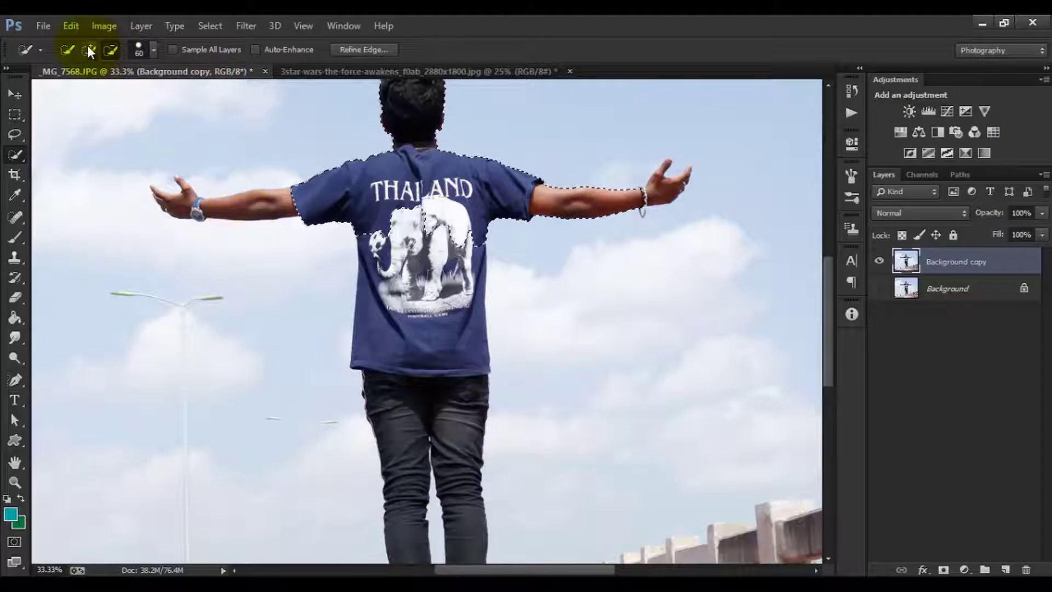
drag(301, 183, 189, 208)
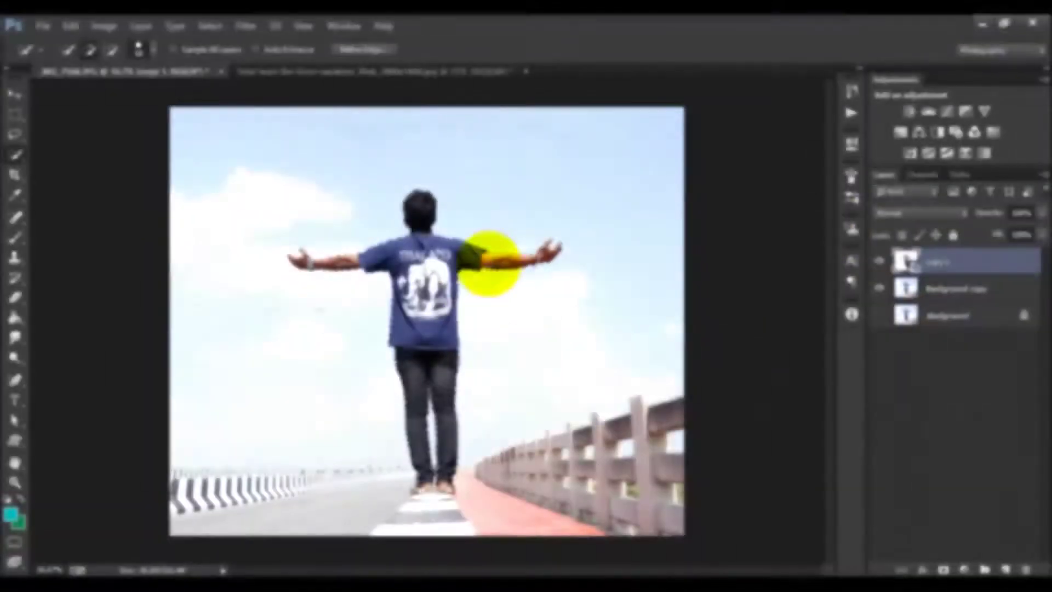
- Deselect, then toggle the background layers' visibility to check the man's cut-out on copy 1
drag(880, 288, 879, 315)
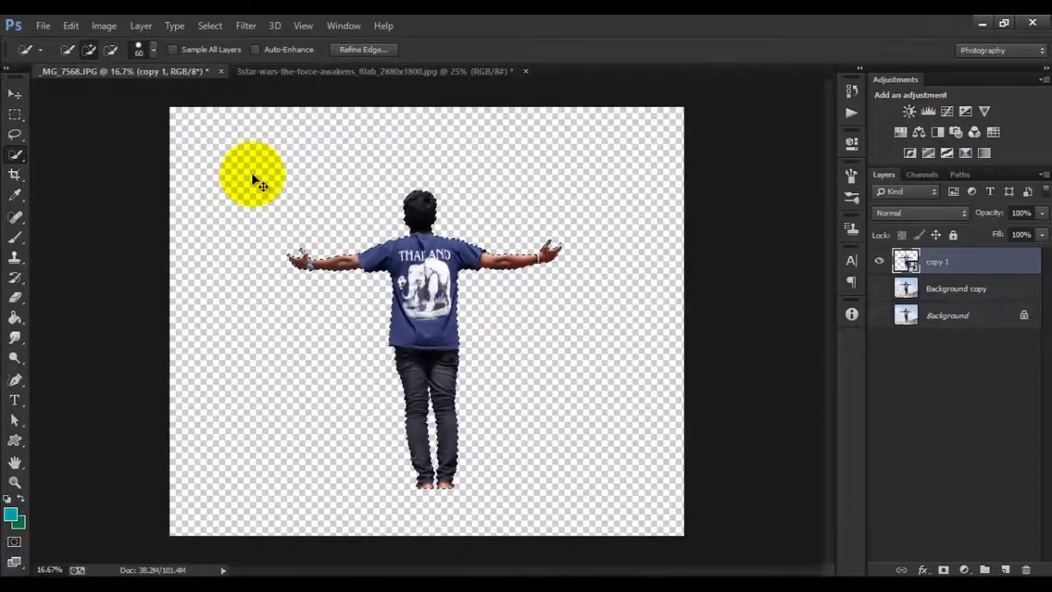
key(ctrl+d)
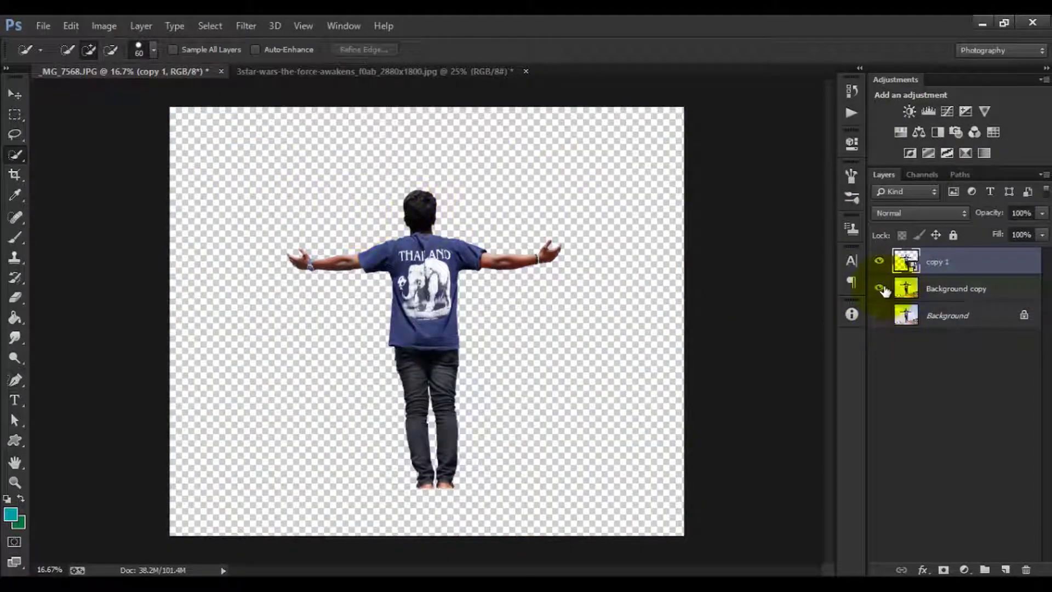
click(880, 288)
click(880, 288)
click(880, 288)
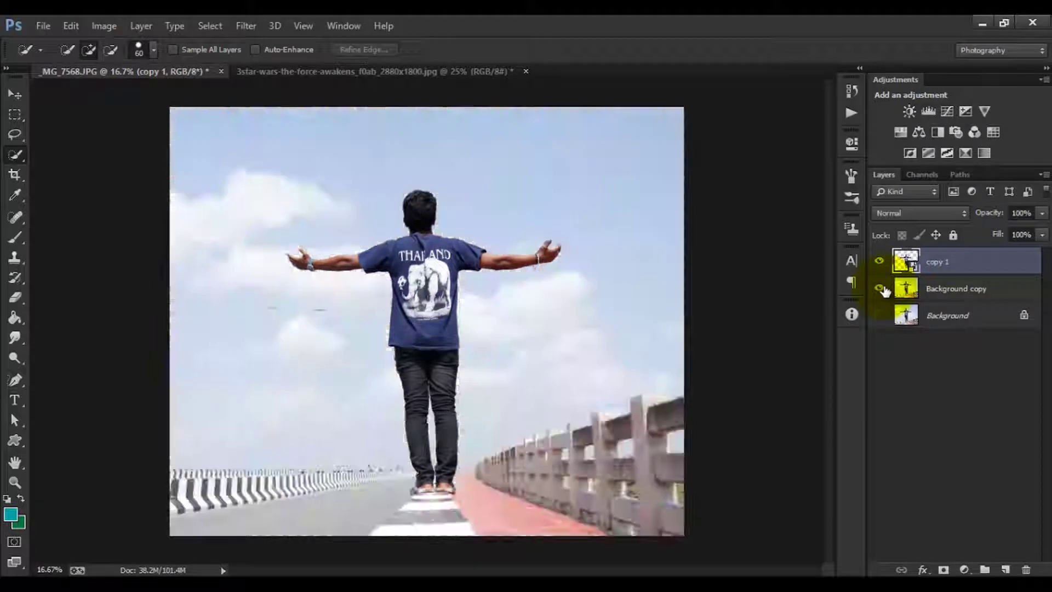
click(881, 288)
click(882, 288)
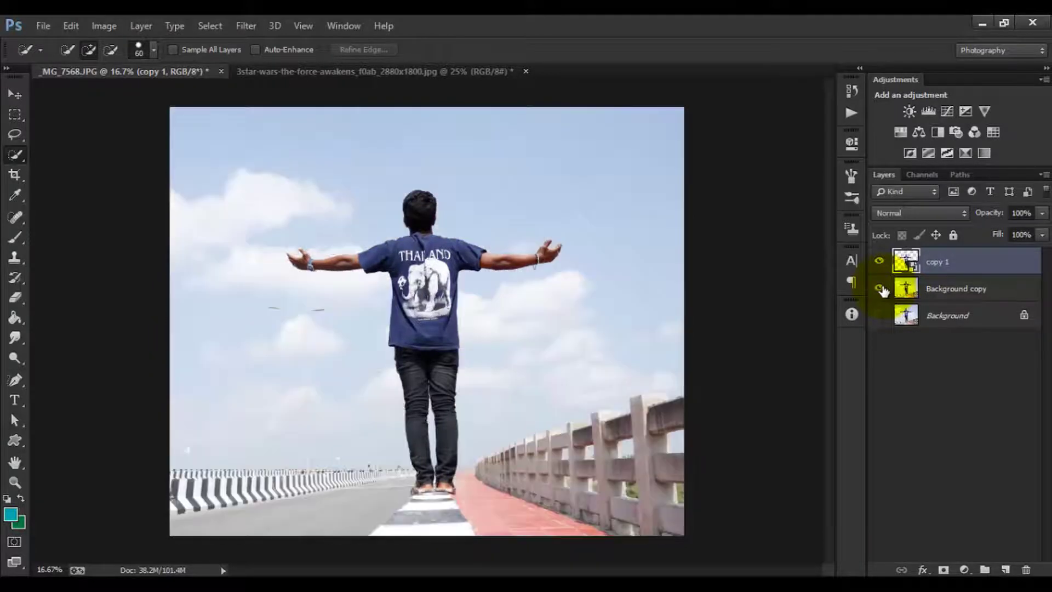
click(43, 25)
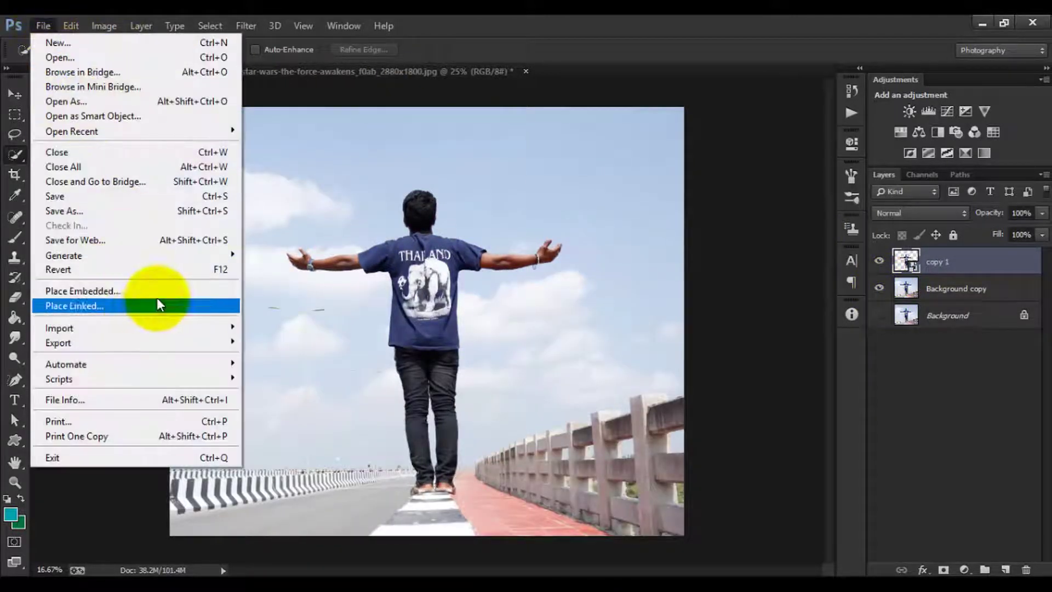
- Place the 2star-wars-the-force-awakens_f0ab_2880x1800 image embedded and enlarge it to cover the canvas
click(154, 288)
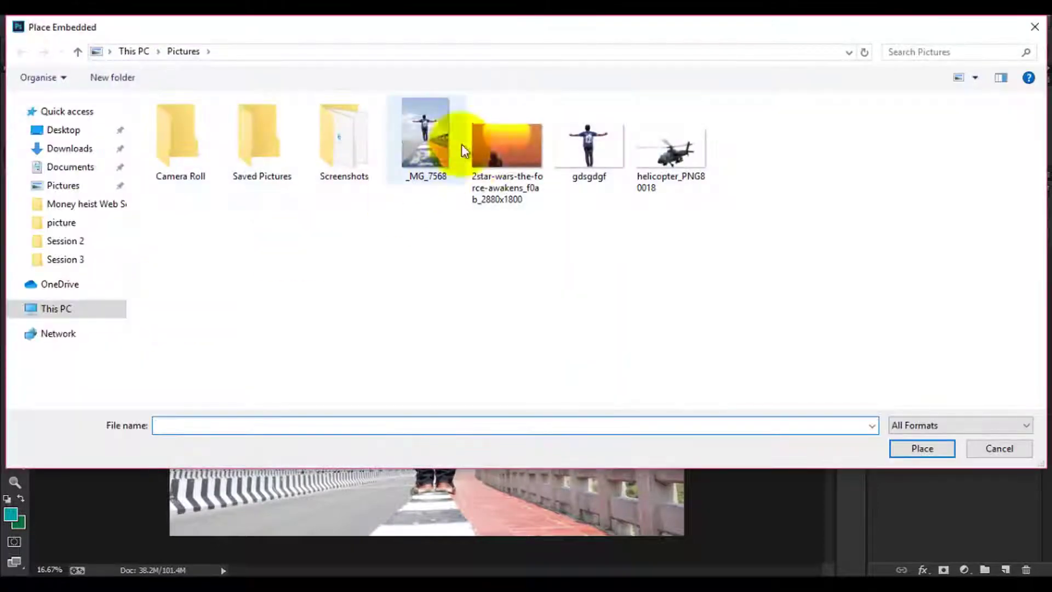
click(496, 147)
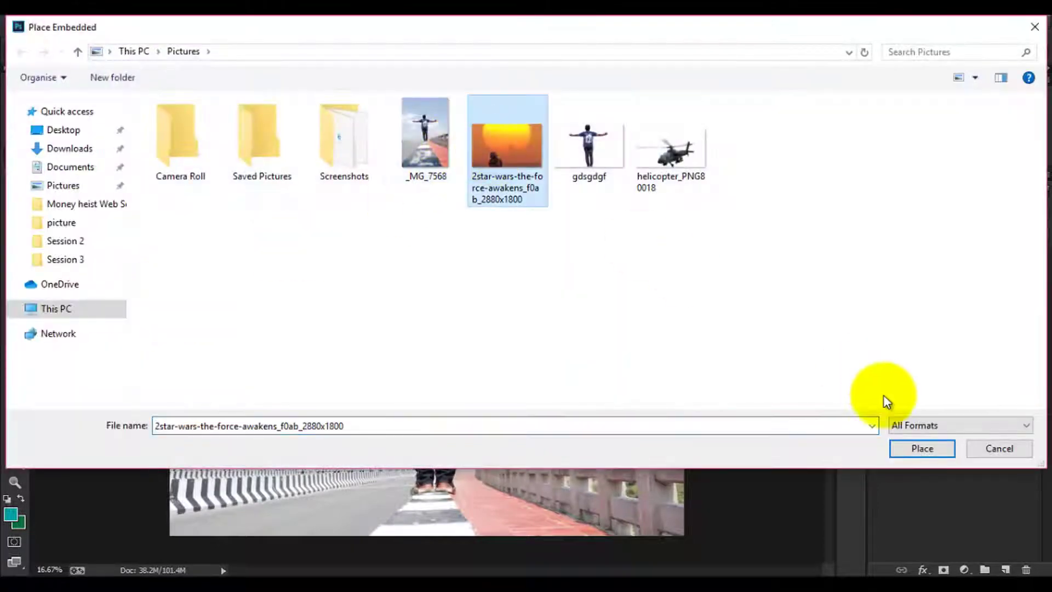
click(926, 450)
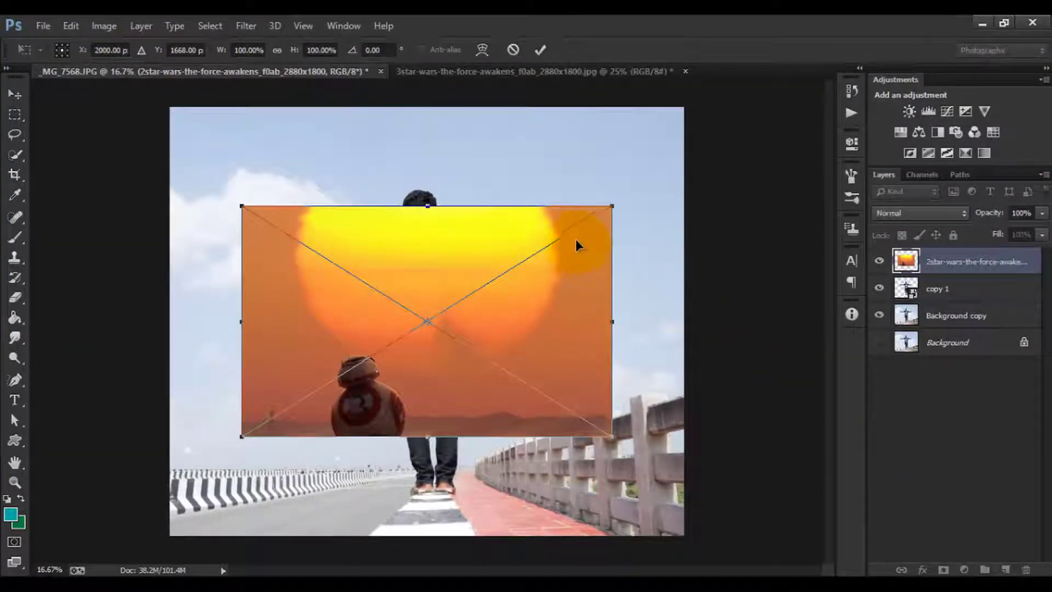
drag(618, 206, 806, 161)
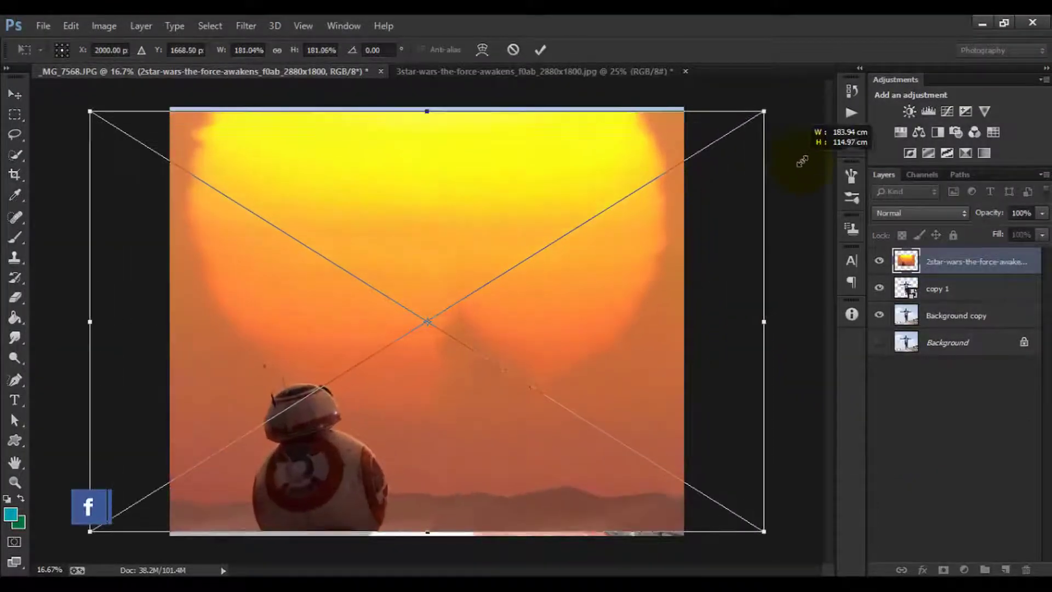
click(544, 52)
- Crop the canvas wider on both sides and move the sunset layer below copy 1
click(15, 174)
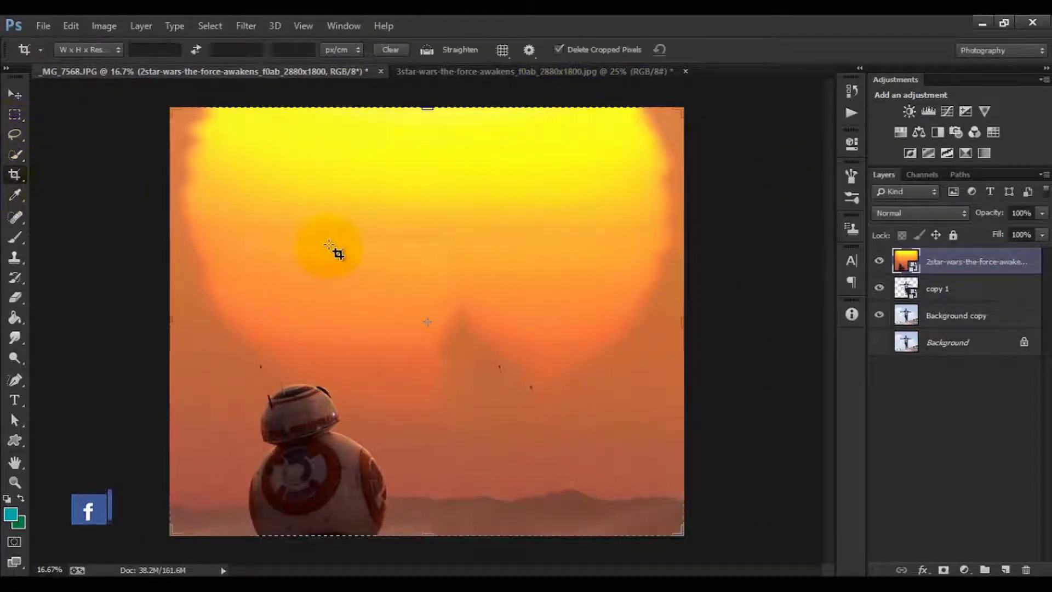
drag(686, 319, 734, 321)
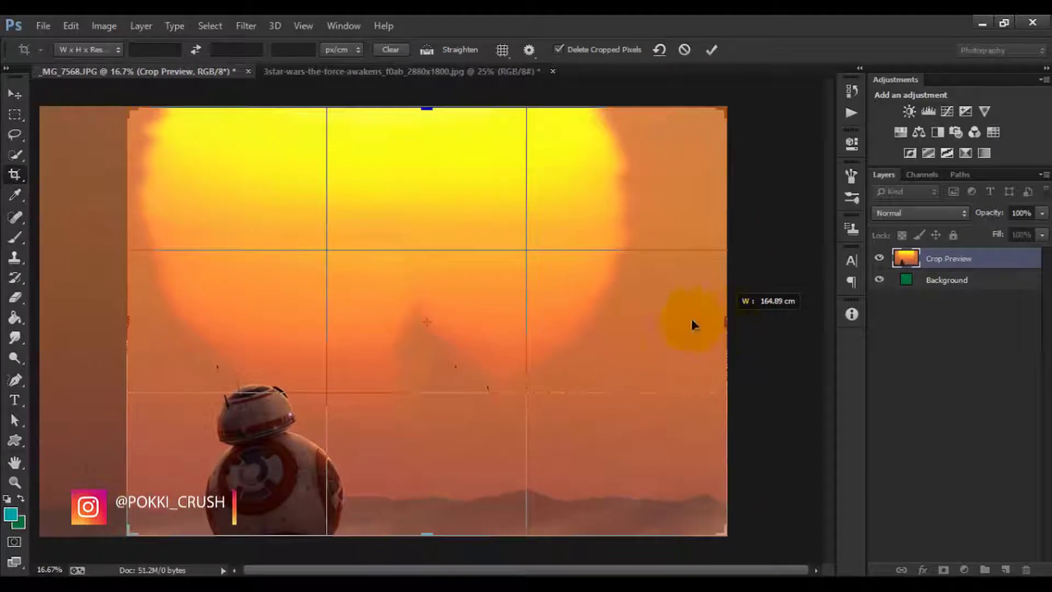
drag(129, 323, 90, 322)
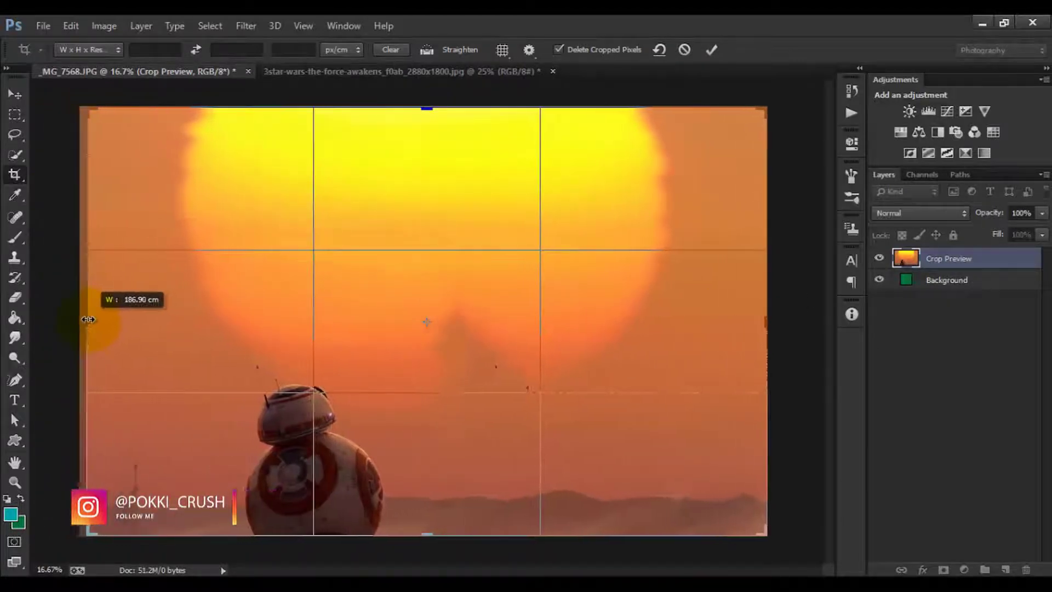
click(711, 50)
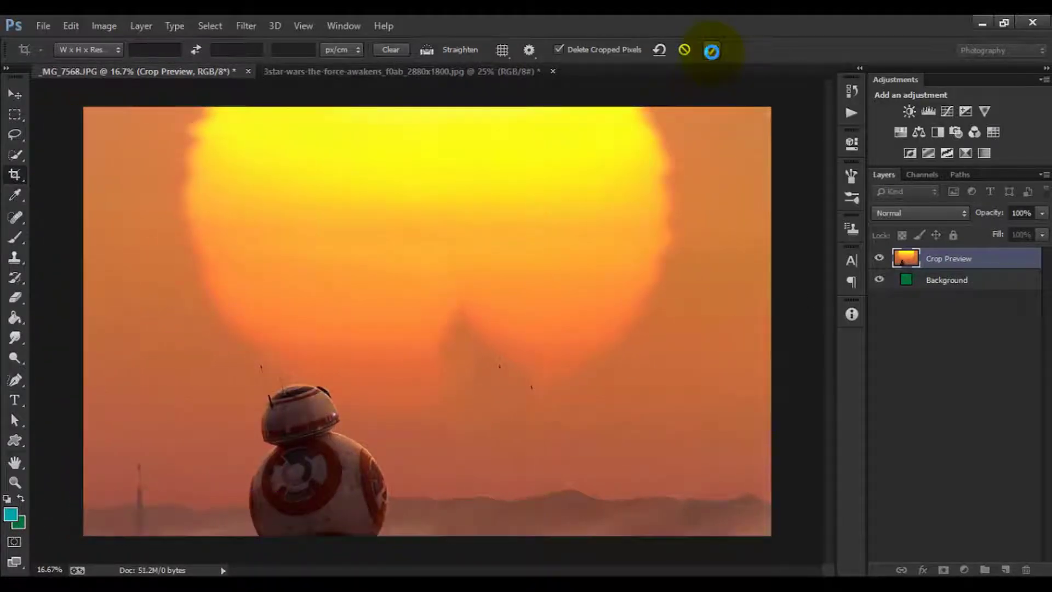
drag(978, 274, 964, 297)
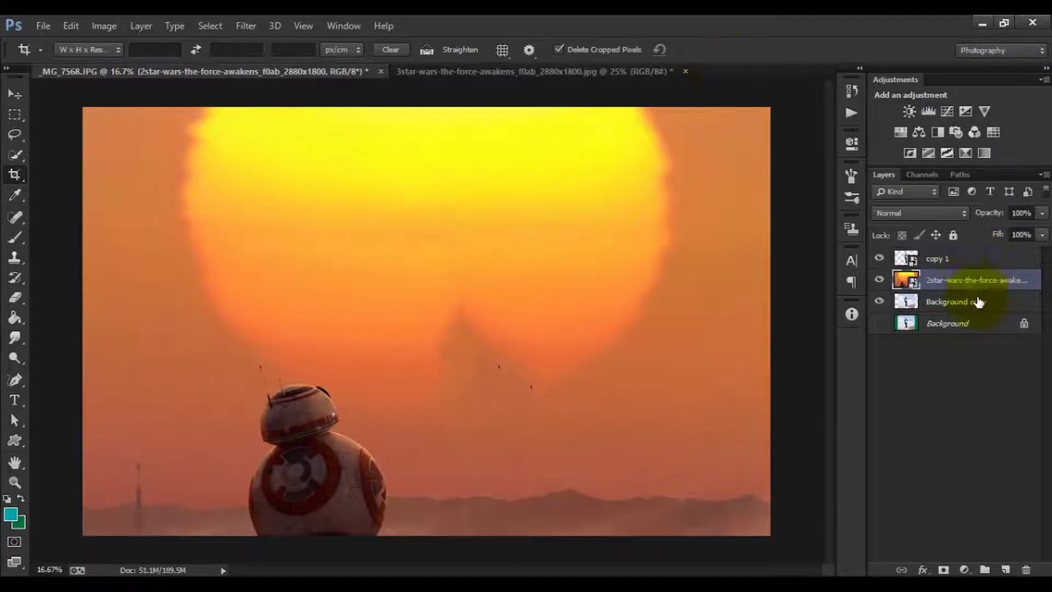
- Move the man on copy 1 down onto the horizon and enlarge him to about 181%
click(963, 262)
click(15, 94)
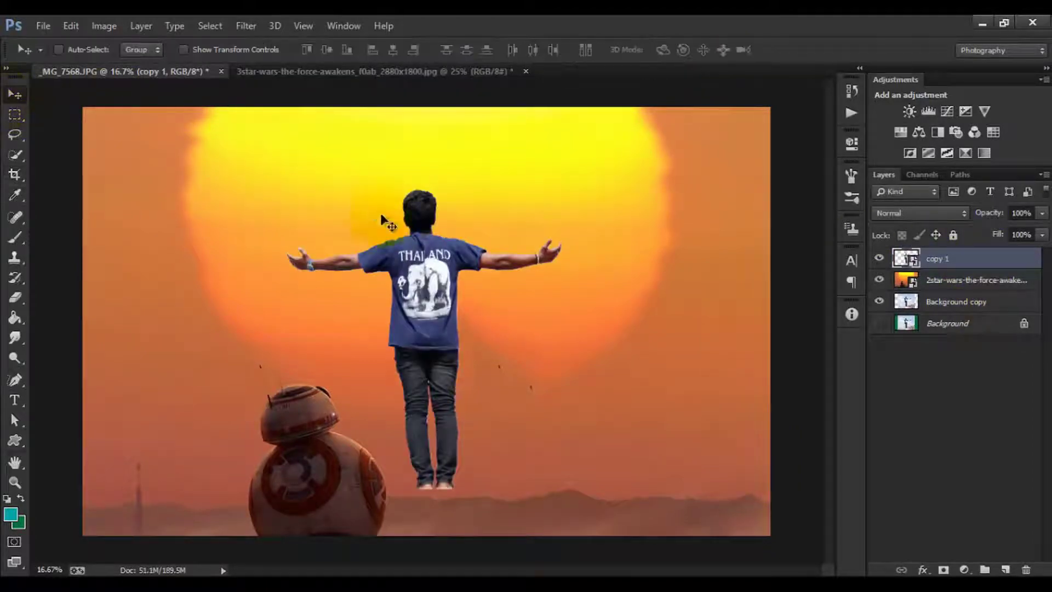
drag(445, 281, 448, 329)
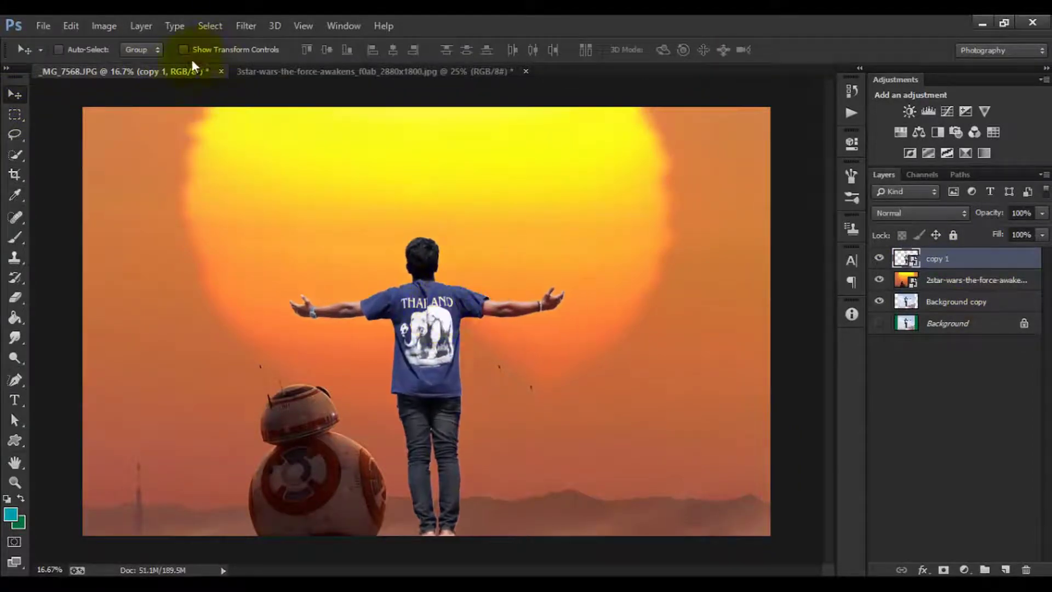
drag(567, 235, 598, 224)
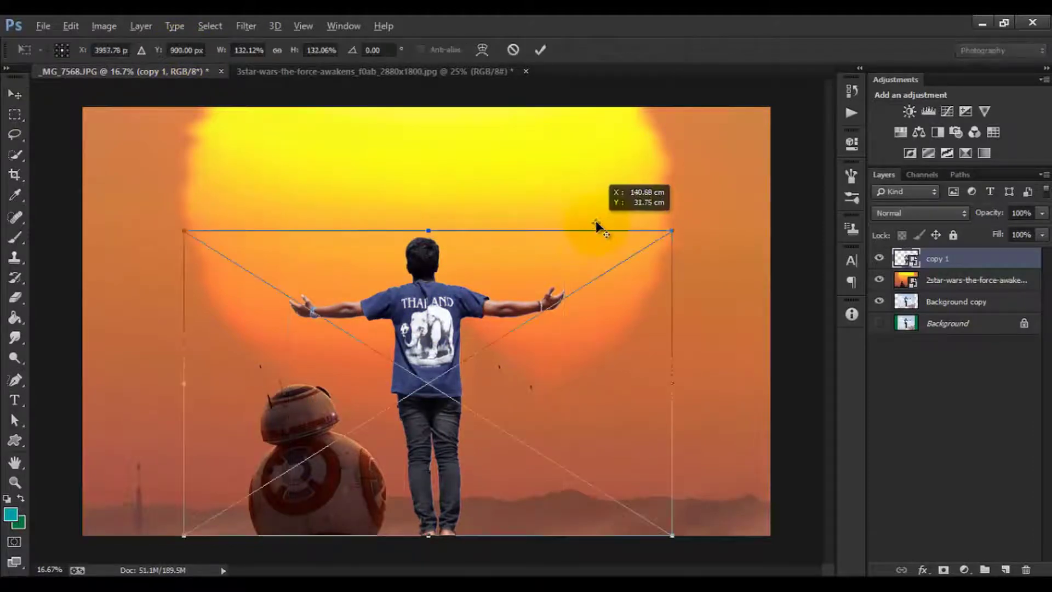
drag(536, 289, 507, 343)
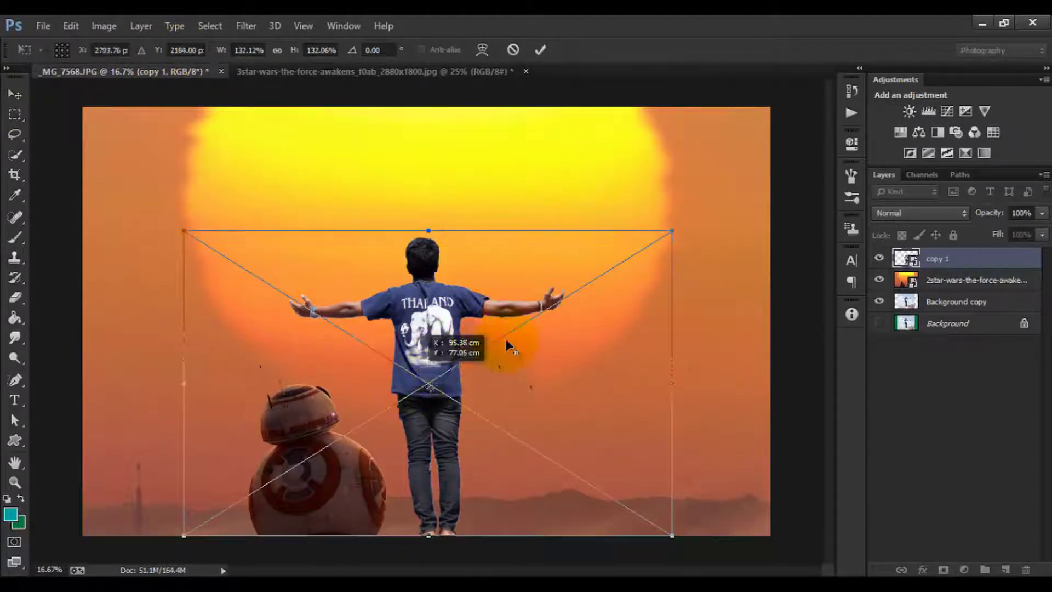
drag(656, 224, 735, 173)
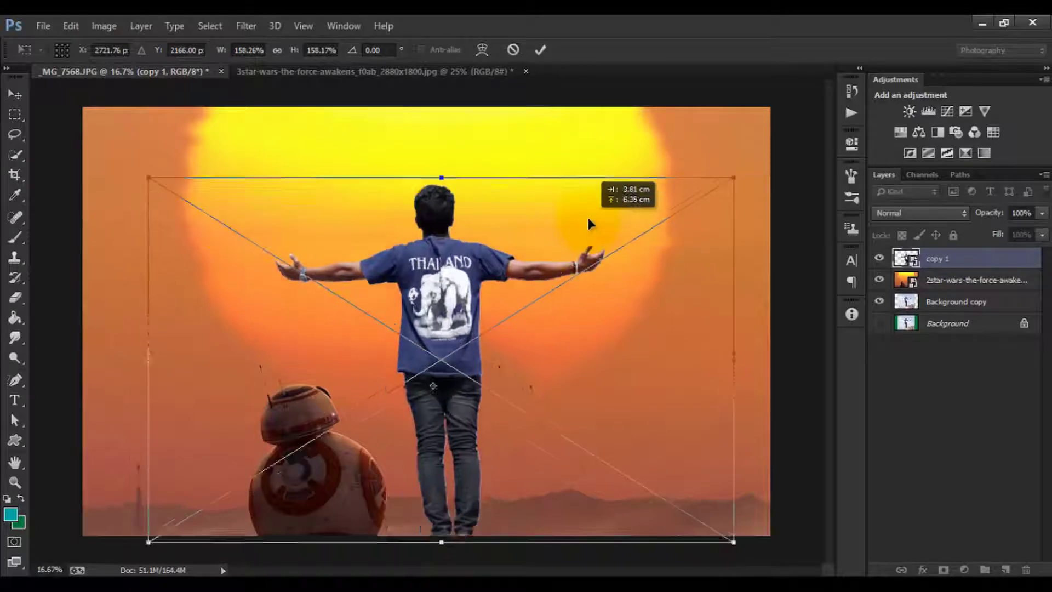
mouse_move(592, 227)
mouse_down()
mouse_move(583, 218)
mouse_move(616, 218)
mouse_up()
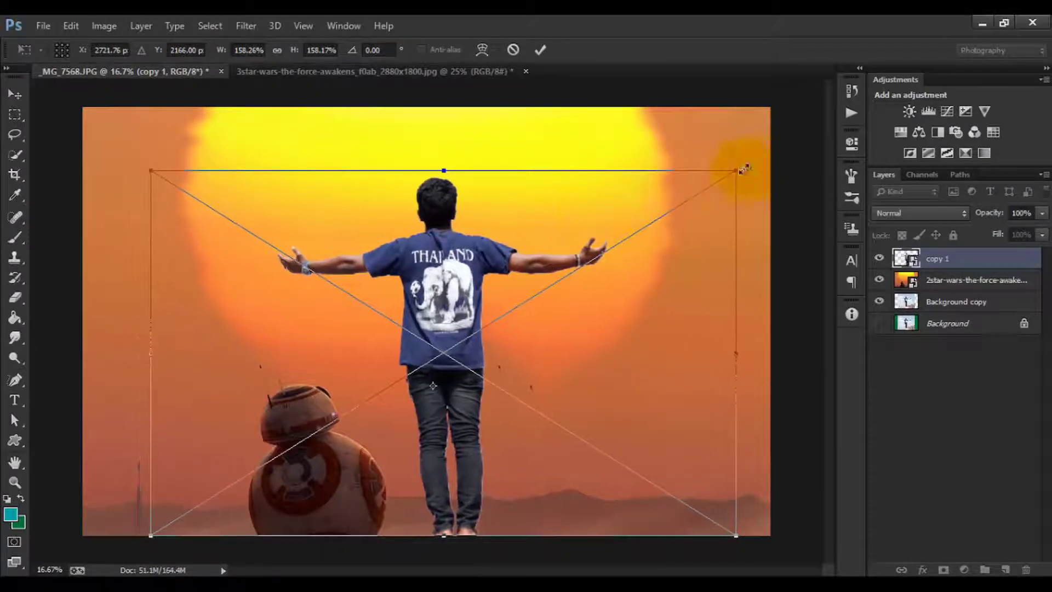
drag(743, 169, 782, 136)
mouse_move(626, 189)
mouse_down()
mouse_move(622, 166)
mouse_move(615, 170)
mouse_up()
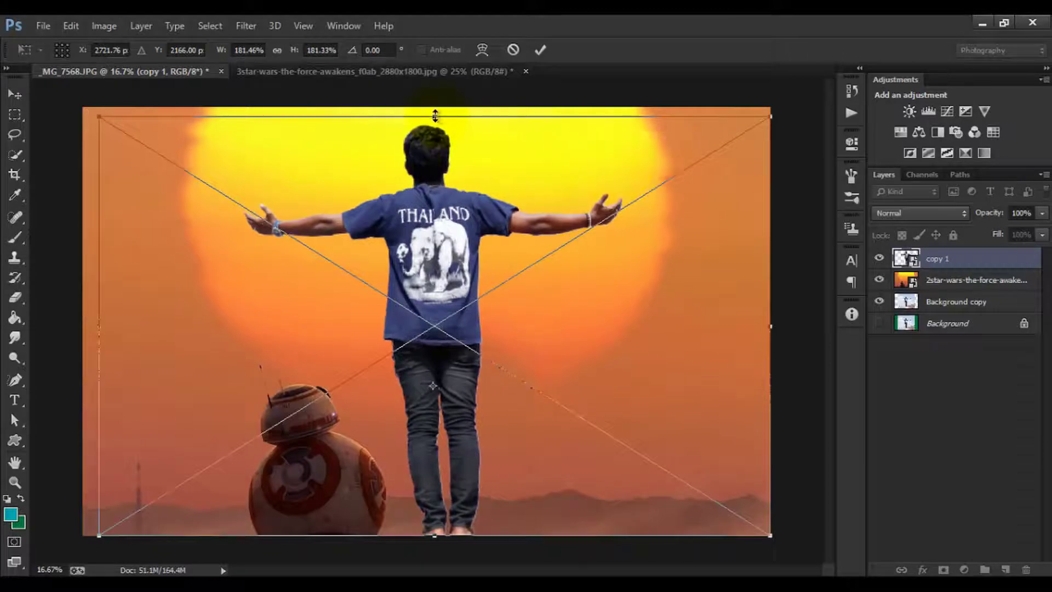
- Fine-tune the man's scale to about 174%, commit, and nudge him with Shift+arrow keys
drag(435, 116, 456, 146)
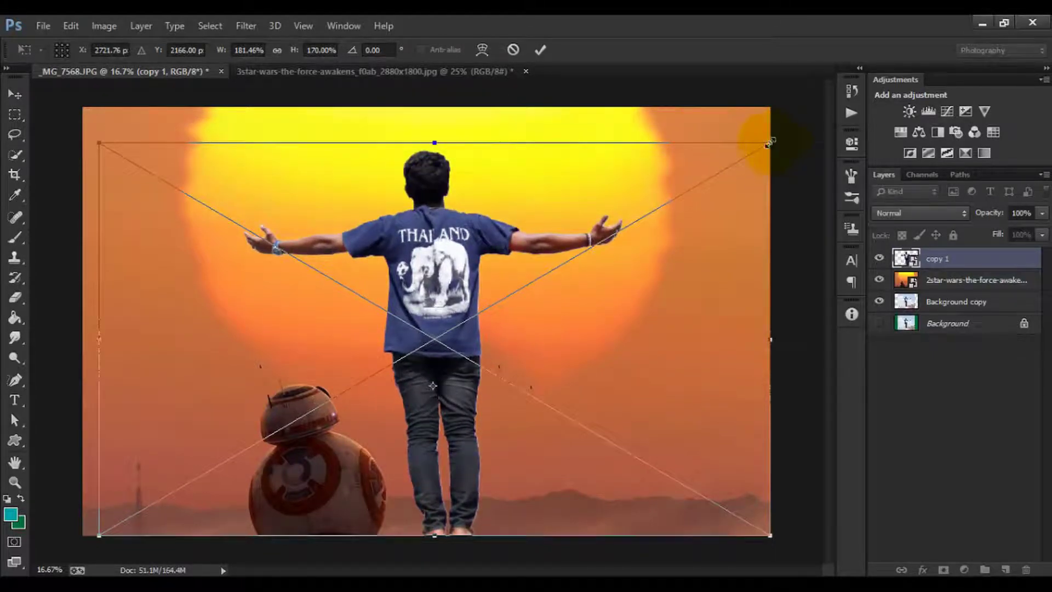
mouse_move(770, 143)
mouse_down()
mouse_move(722, 164)
mouse_move(739, 158)
mouse_up()
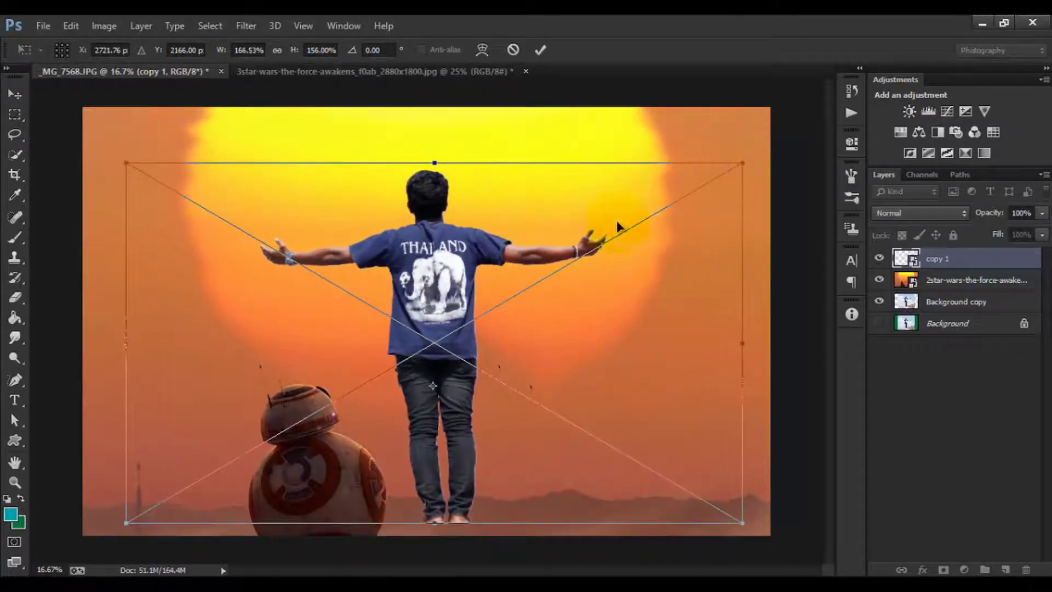
drag(577, 295, 568, 309)
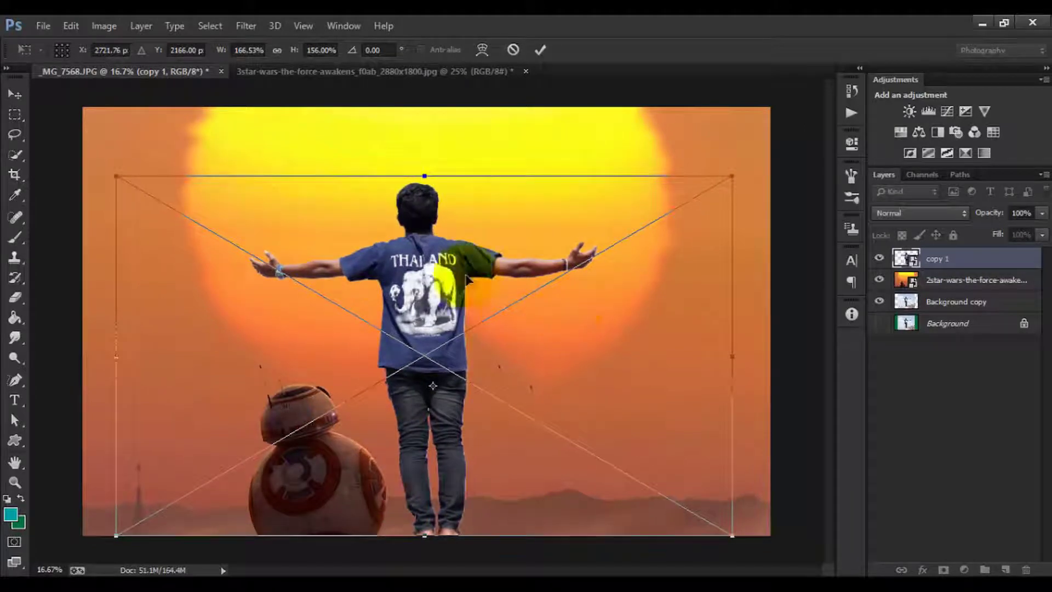
mouse_move(425, 176)
mouse_down()
mouse_move(427, 137)
mouse_move(425, 154)
mouse_up()
drag(740, 152, 642, 157)
click(532, 46)
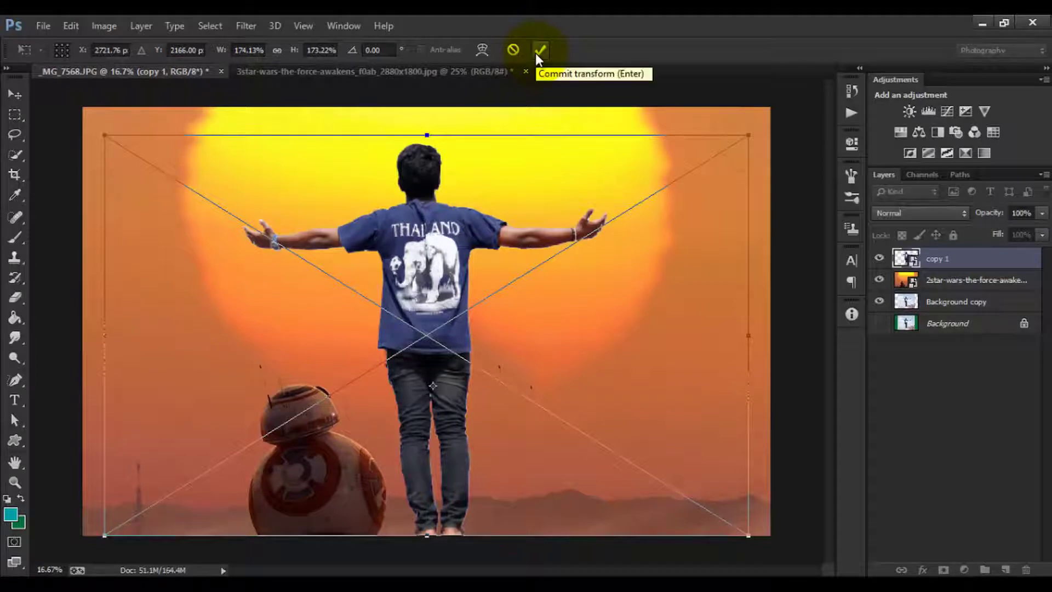
click(534, 53)
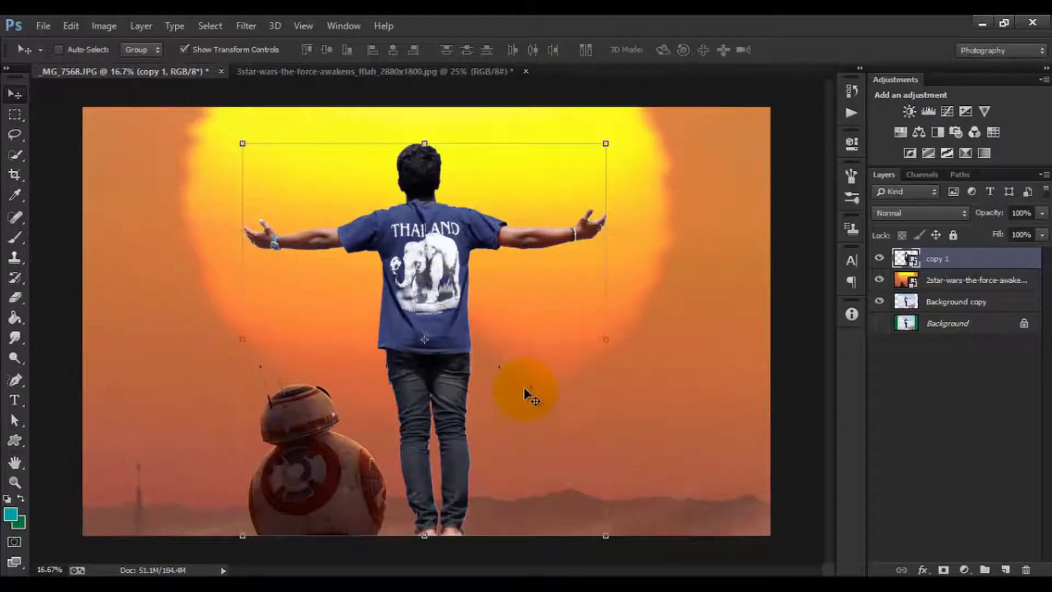
key(shift+Down)
key(shift+Down)
key(shift+Down)
key(shift+Down)
key(shift+Down)
key(shift+Down)
key(shift+Down)
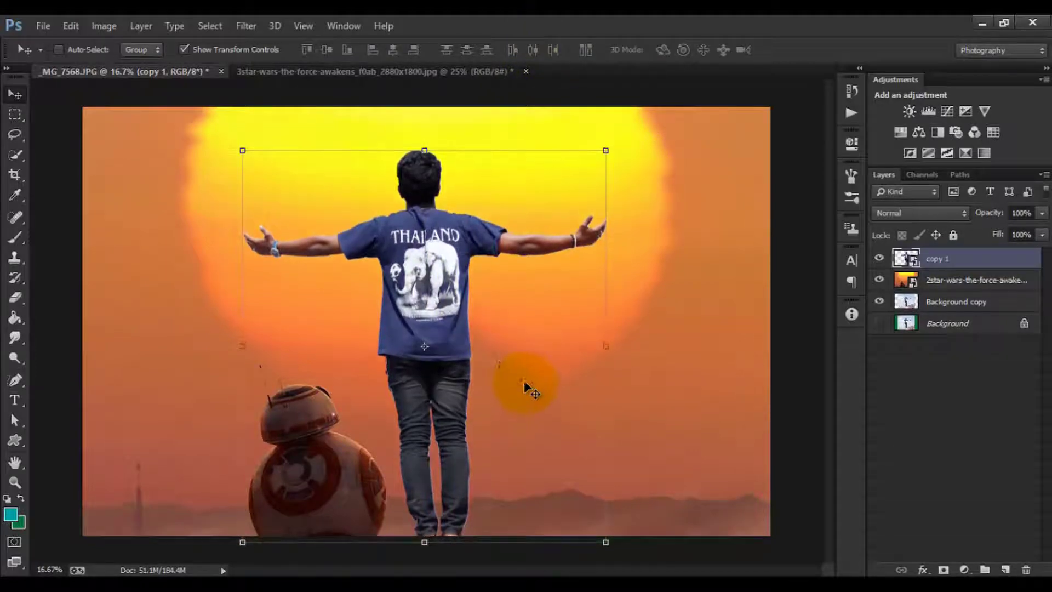
key(shift+Up)
key(shift+Up)
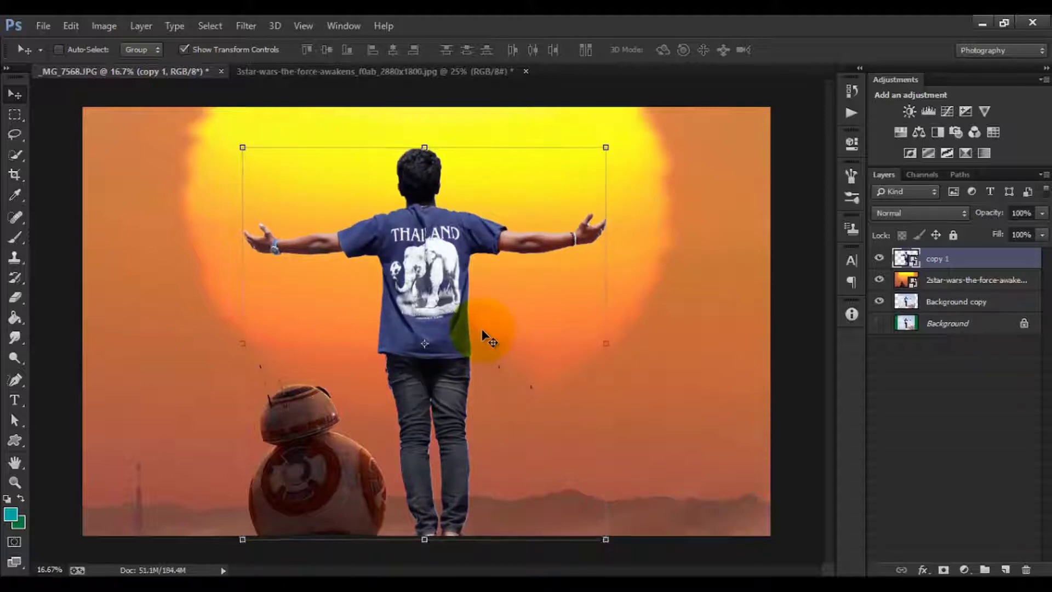
key(shift+Up)
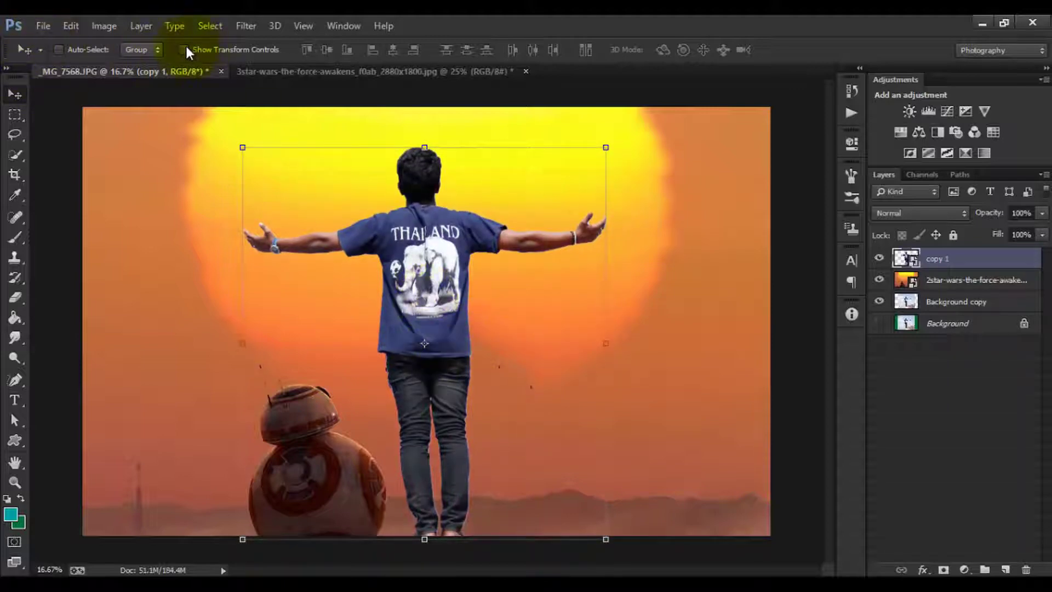
- Check the cut-out by toggling layers, restore the sunset, and duplicate copy 1
click(878, 282)
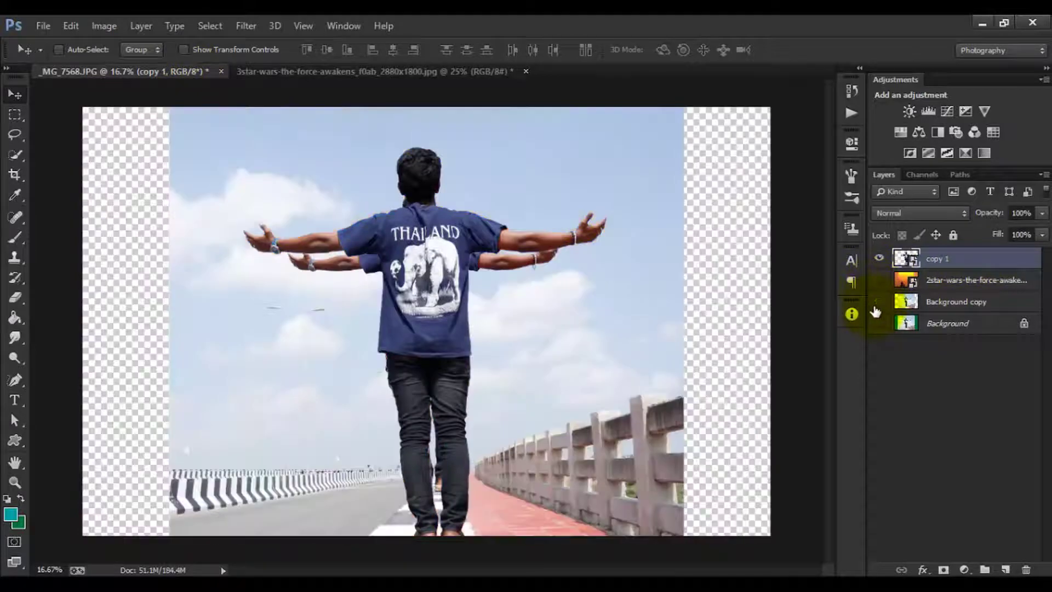
click(878, 302)
click(879, 281)
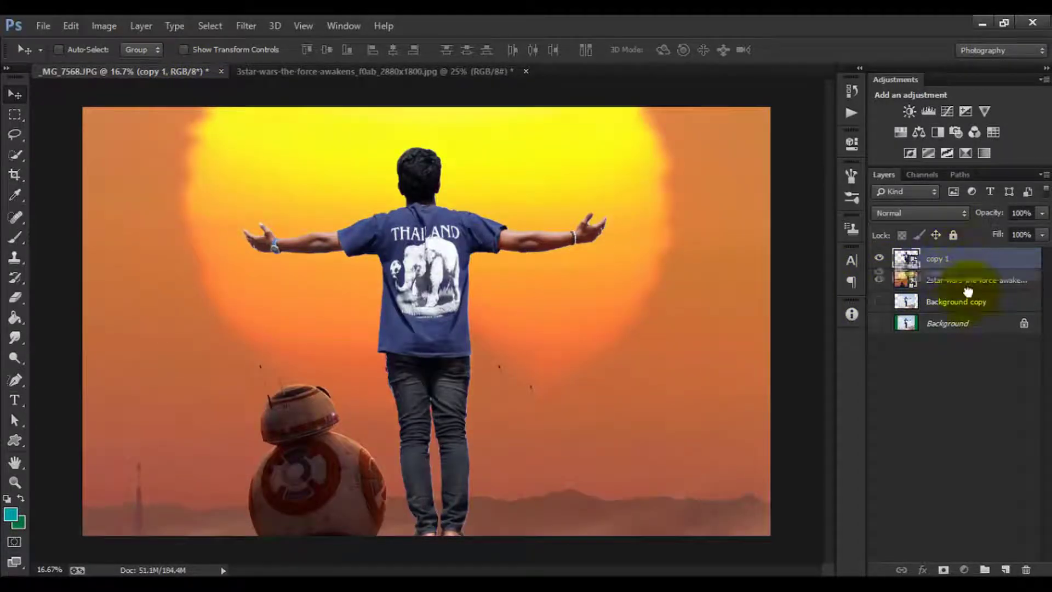
drag(968, 292, 1005, 570)
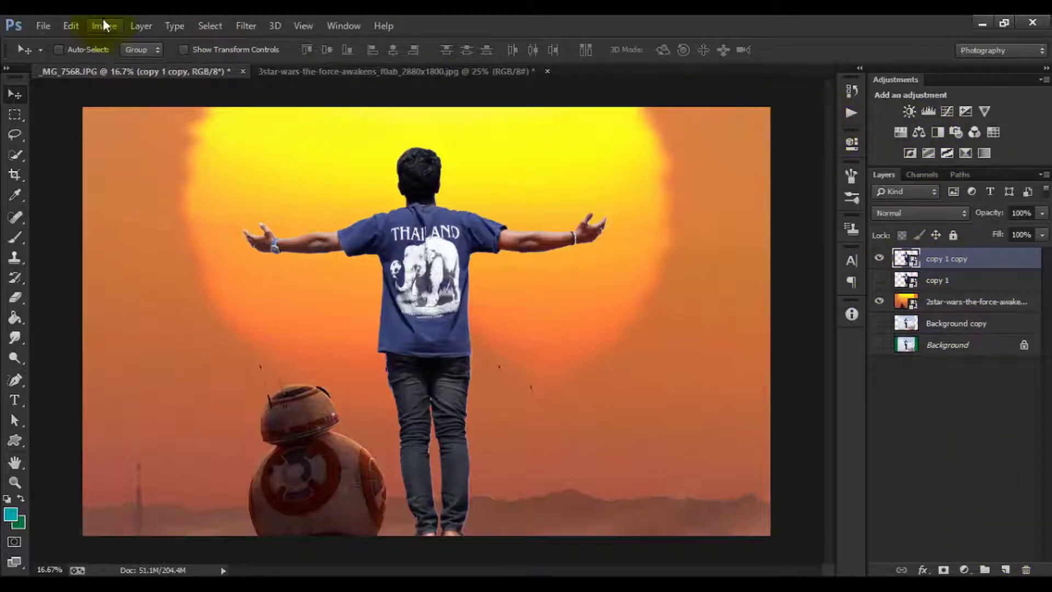
- Add a Hue/Saturation layer with Lightness -64 and invert its mask to black
click(898, 131)
drag(737, 302, 706, 300)
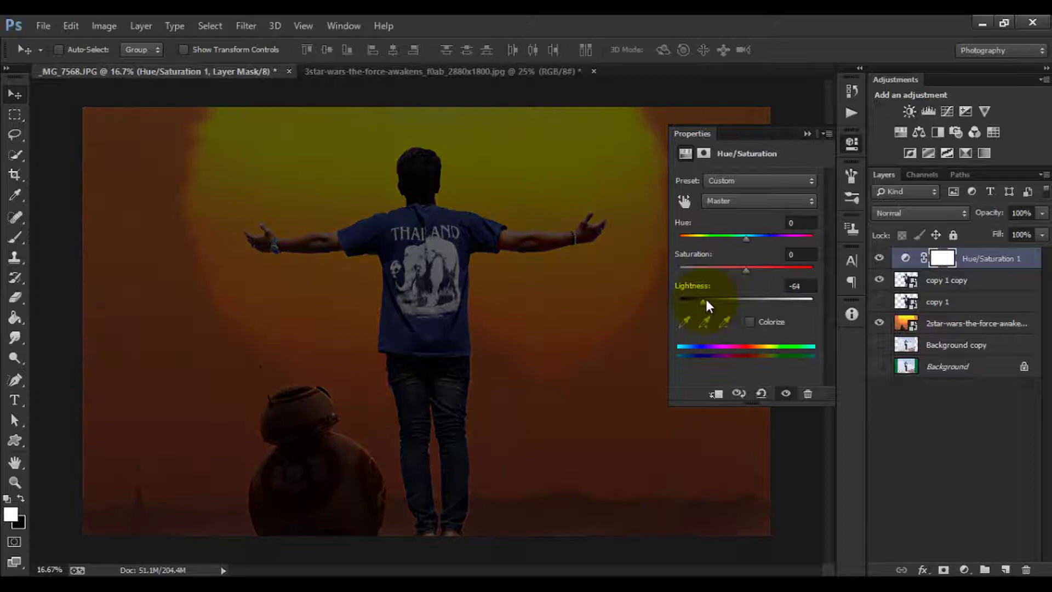
click(815, 137)
click(922, 263)
key(ctrl+i)
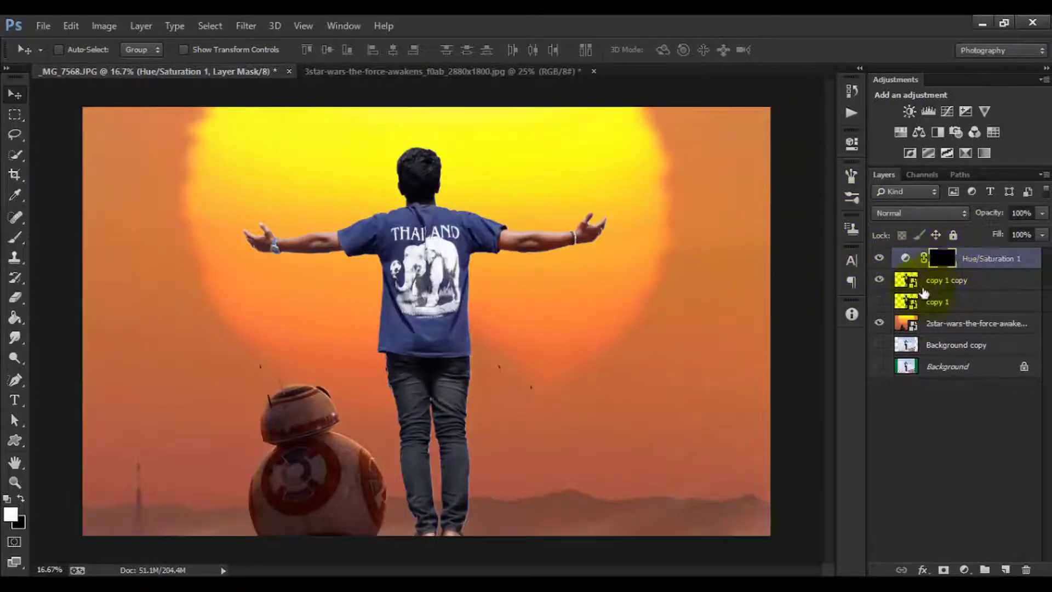
right_click(908, 282)
- Load the man's outline and paint white on the Hue/Saturation 1 mask from shirt to feet
click(808, 257)
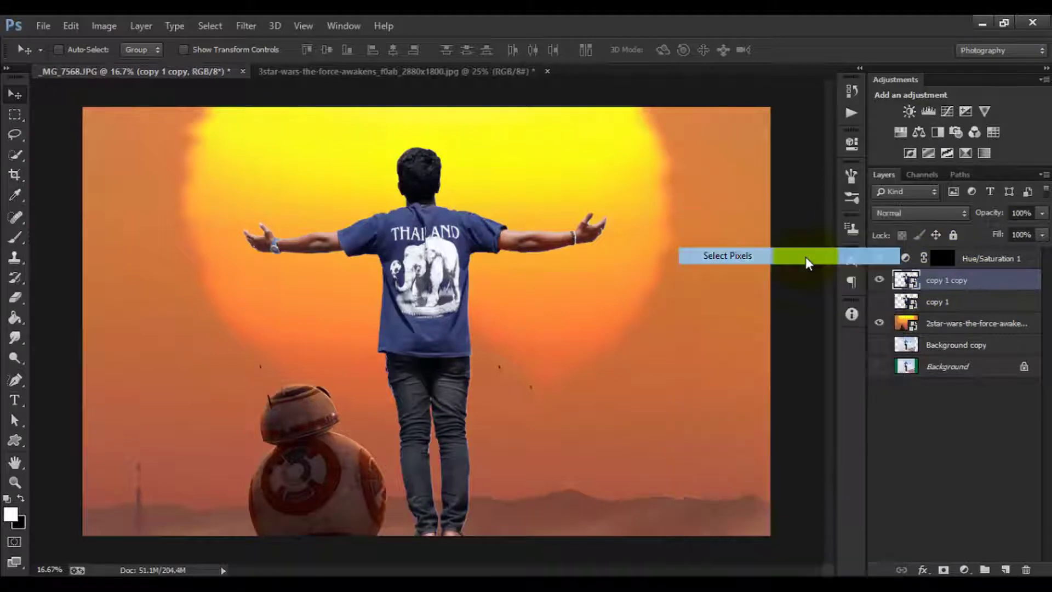
click(943, 258)
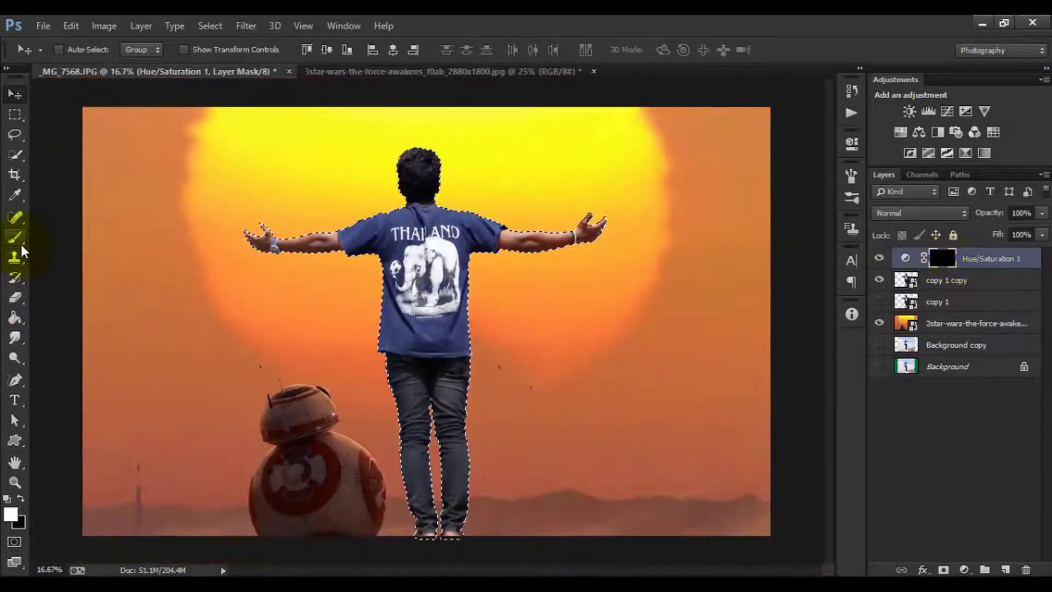
click(15, 238)
drag(408, 263, 438, 321)
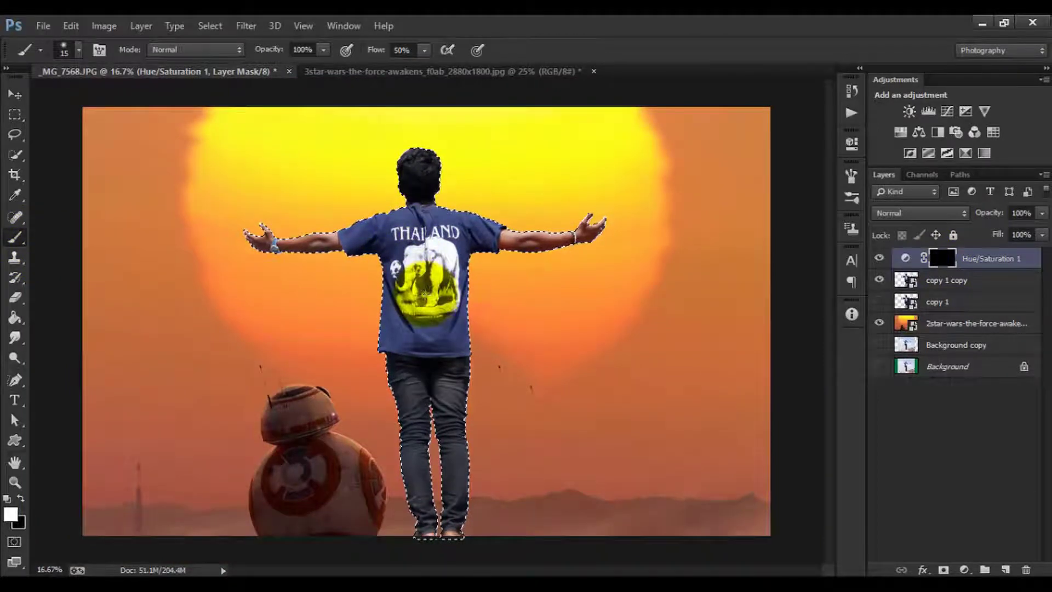
key(bracketright)
click(419, 271)
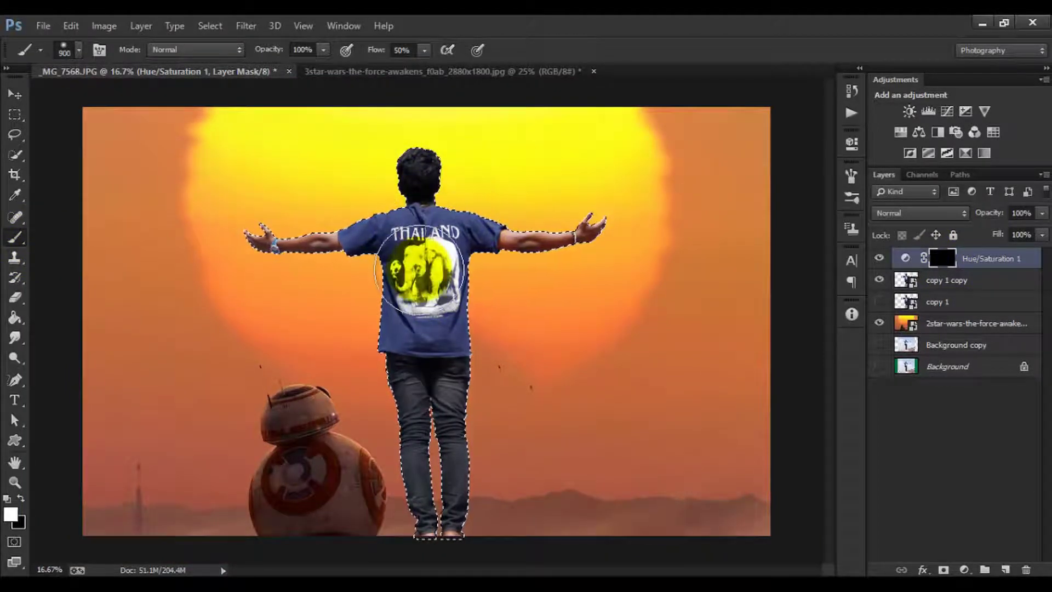
key(ctrl+z)
click(282, 224)
mouse_move(406, 230)
mouse_down()
mouse_move(446, 200)
mouse_move(388, 388)
mouse_move(423, 447)
mouse_move(441, 557)
mouse_up()
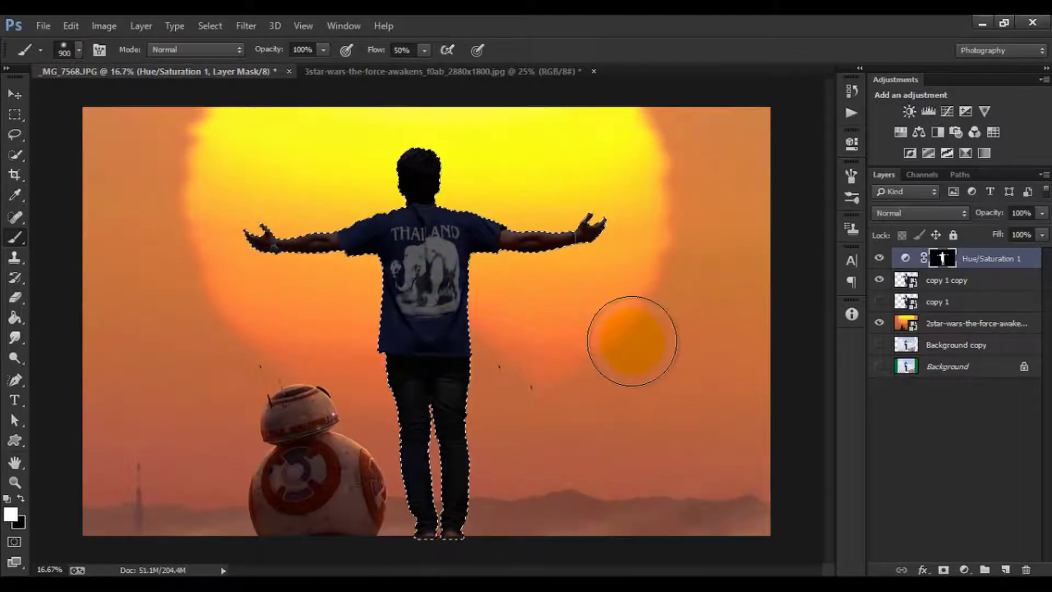
- Zoom in and paint the darkening over the shirt, head, arms and legs
key(ctrl+plus)
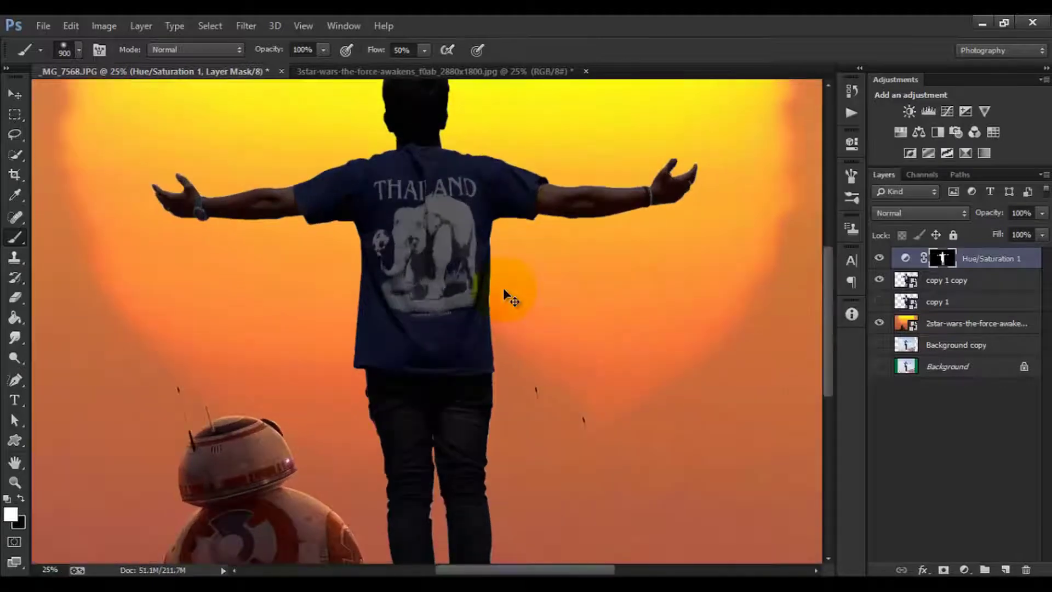
key(ctrl+plus)
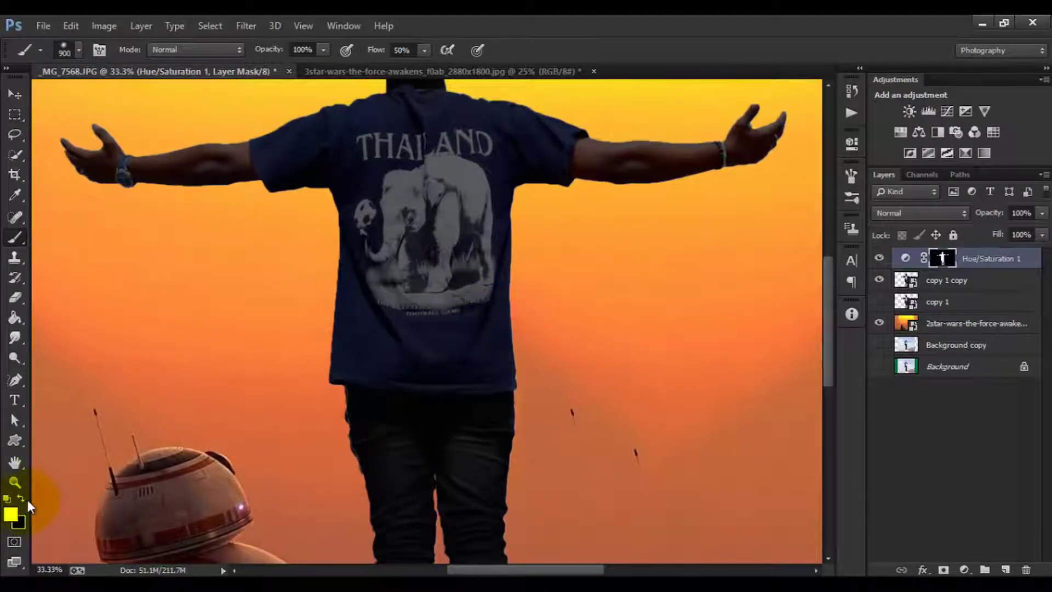
drag(258, 354, 342, 254)
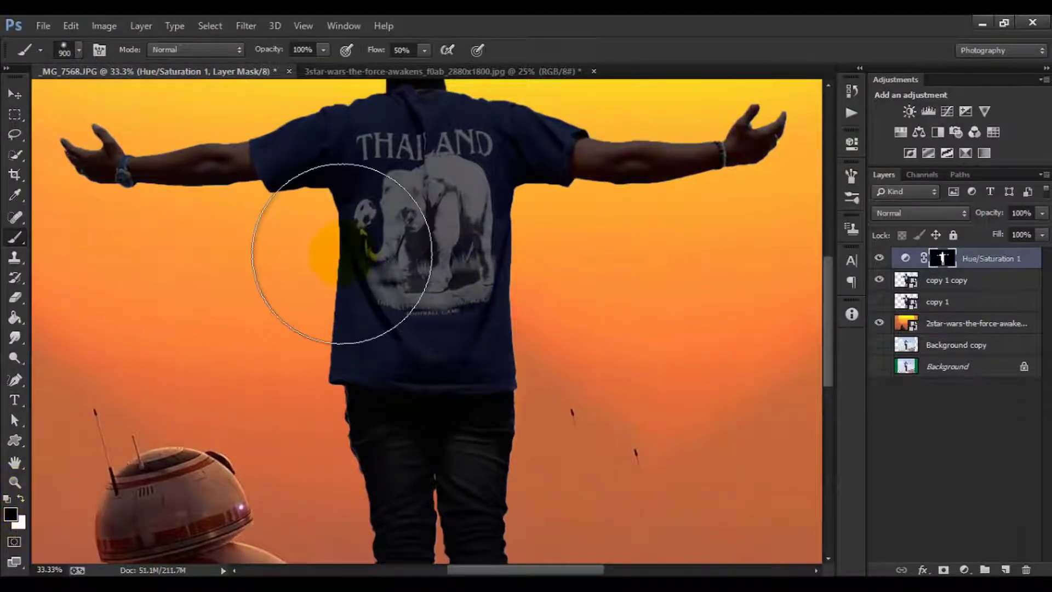
key(bracketleft)
key(bracketleft)
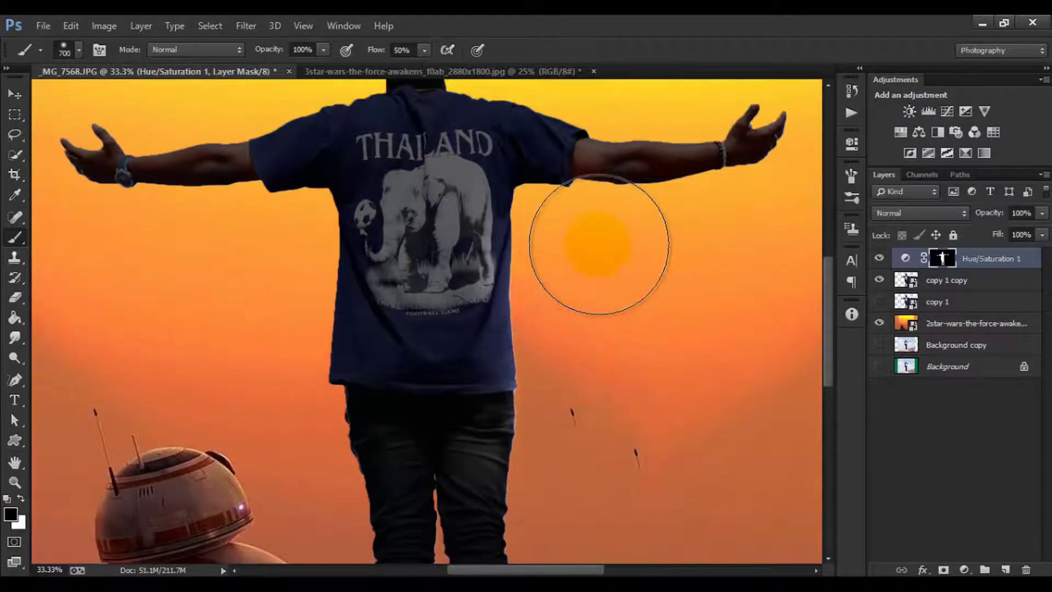
scroll(615, 322, down, 5)
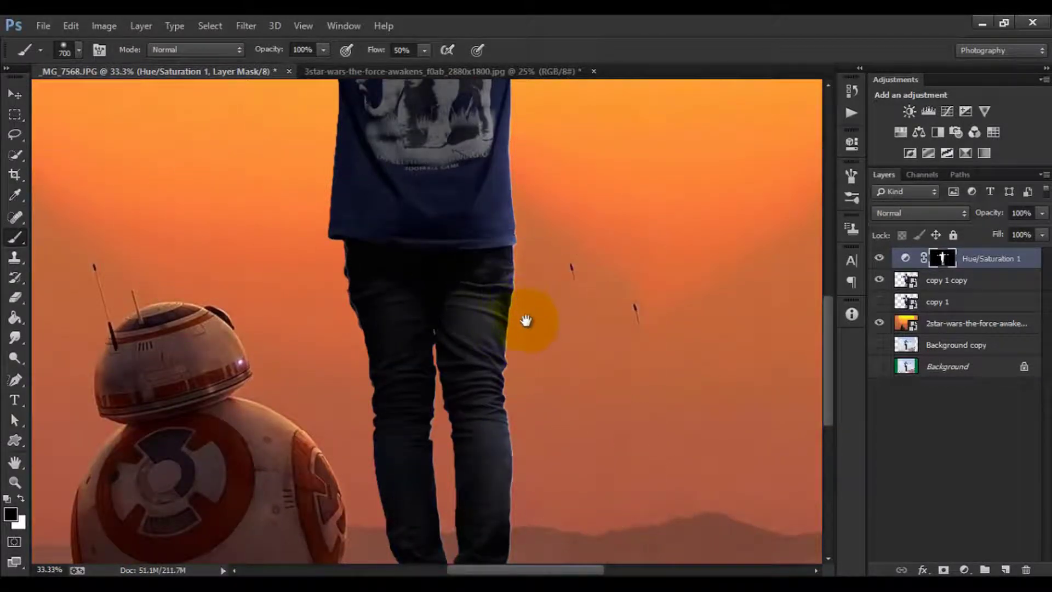
drag(526, 320, 581, 494)
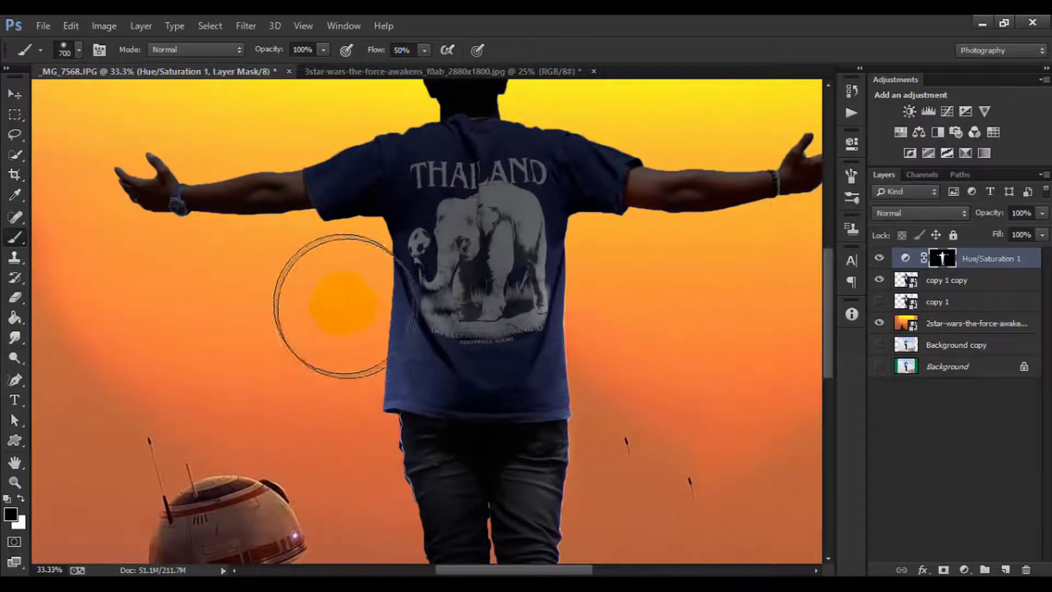
drag(186, 136, 195, 280)
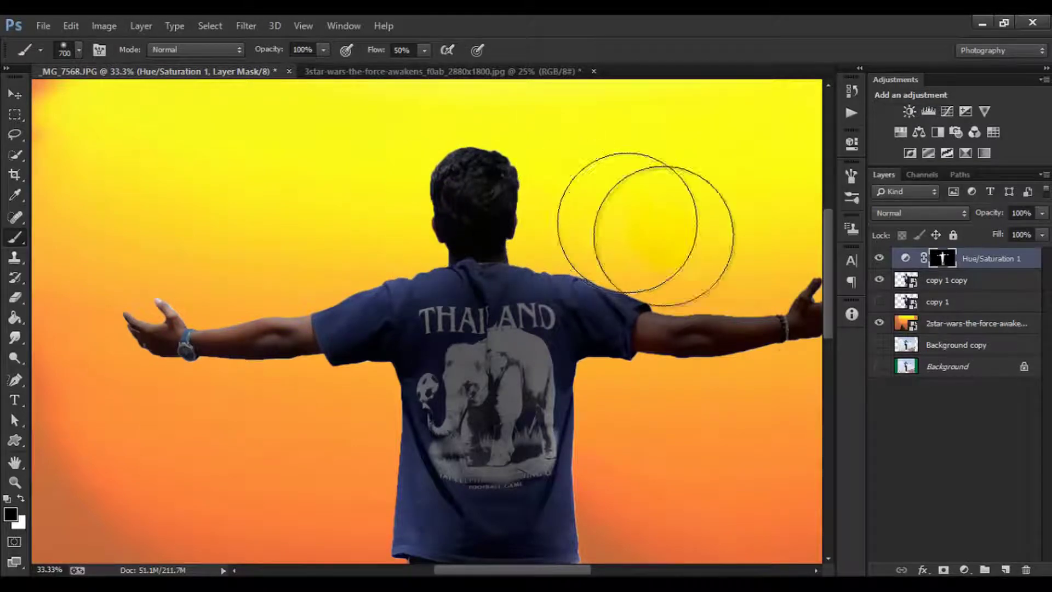
drag(687, 199, 492, 232)
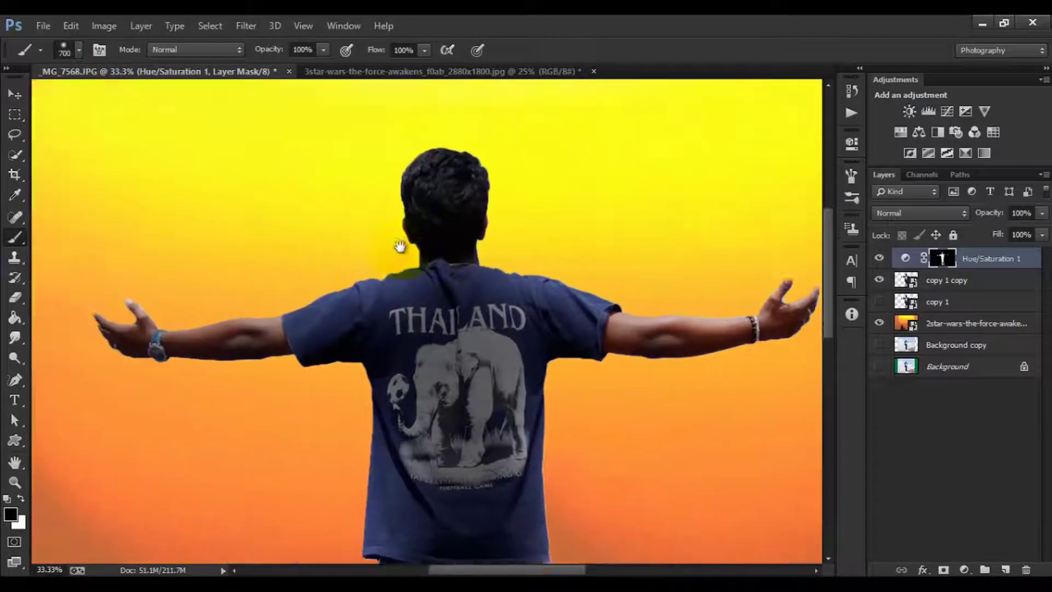
drag(159, 285, 398, 238)
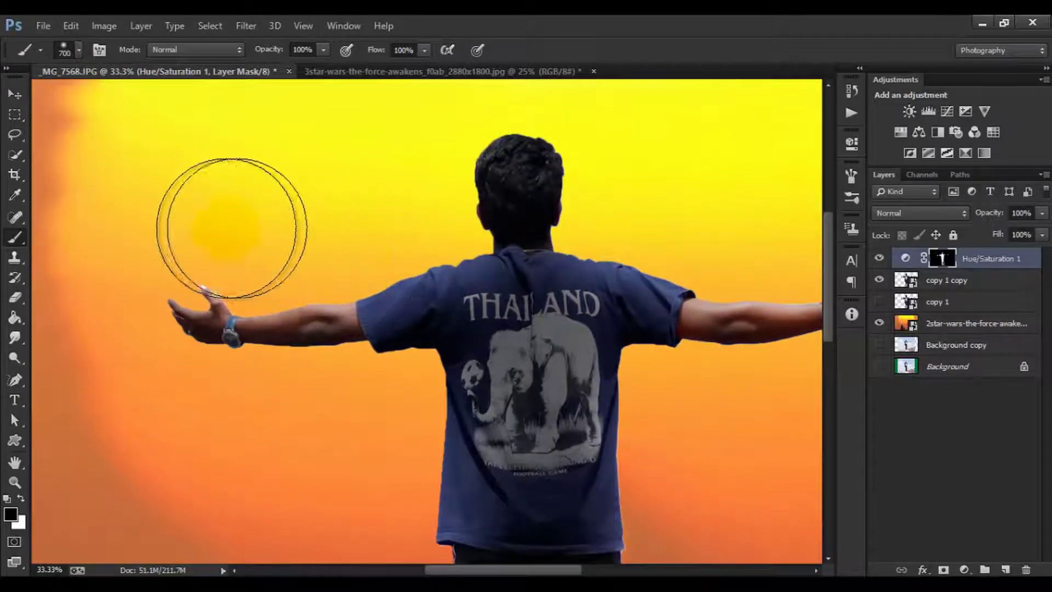
drag(446, 329, 355, 151)
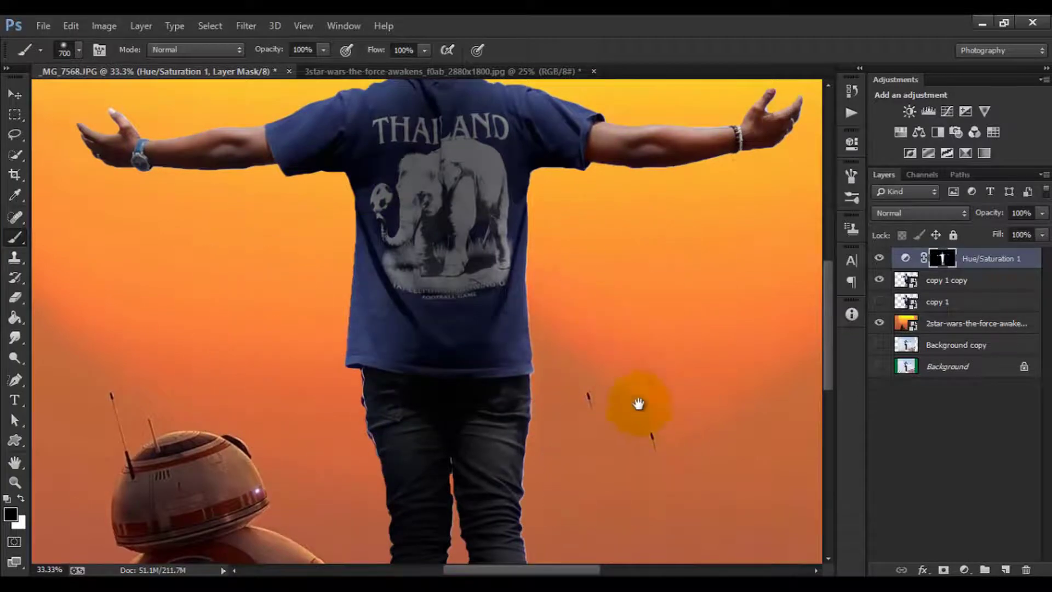
drag(589, 431, 572, 328)
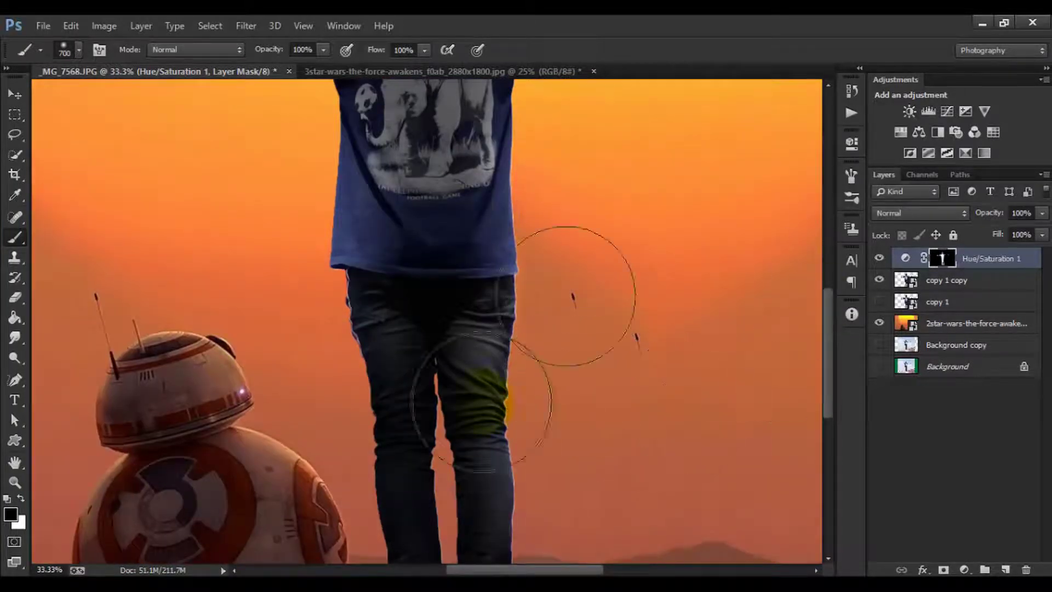
key(ctrl+minus)
key(ctrl+minus)
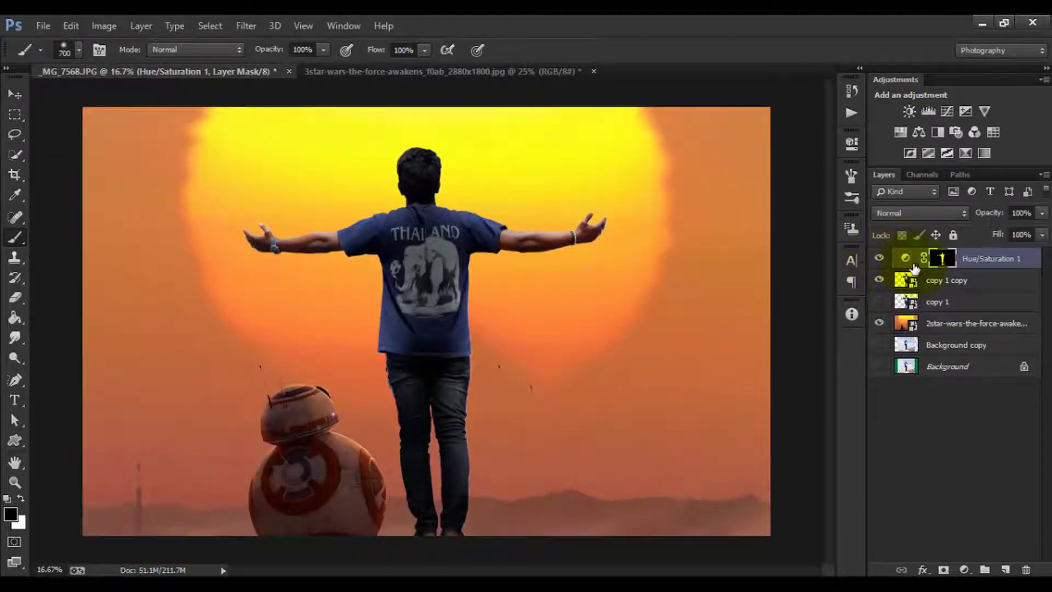
- Add a Hue/Saturation 2 layer with Lightness +100 and invert its mask
click(900, 131)
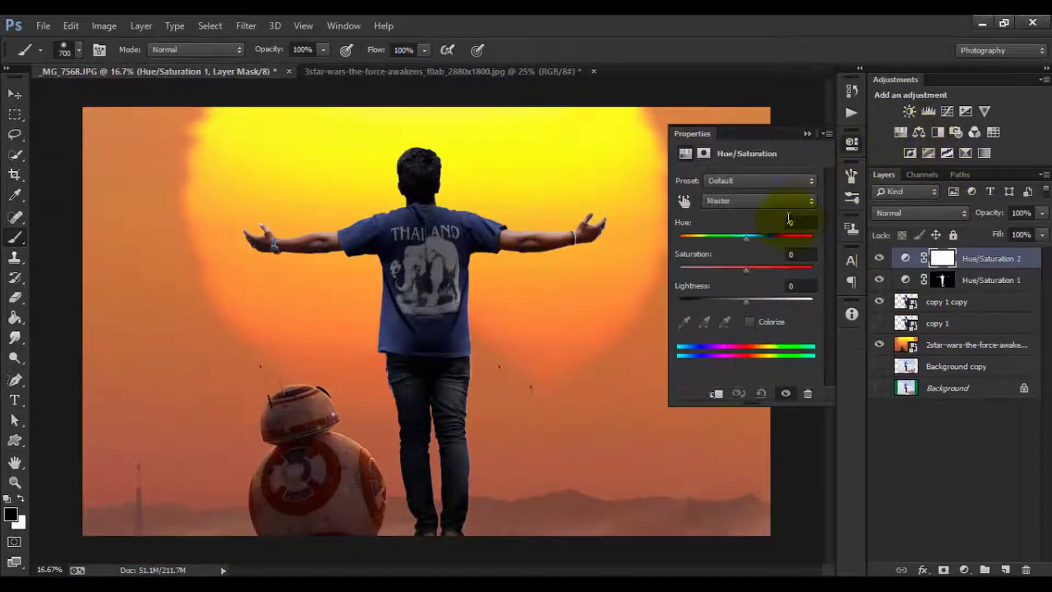
drag(753, 298, 780, 300)
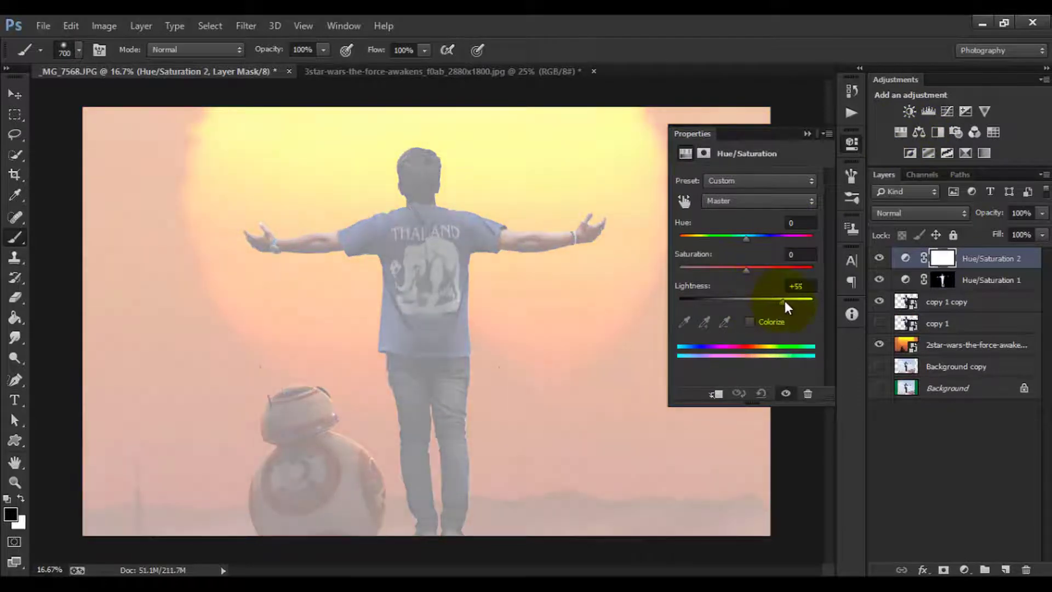
click(807, 133)
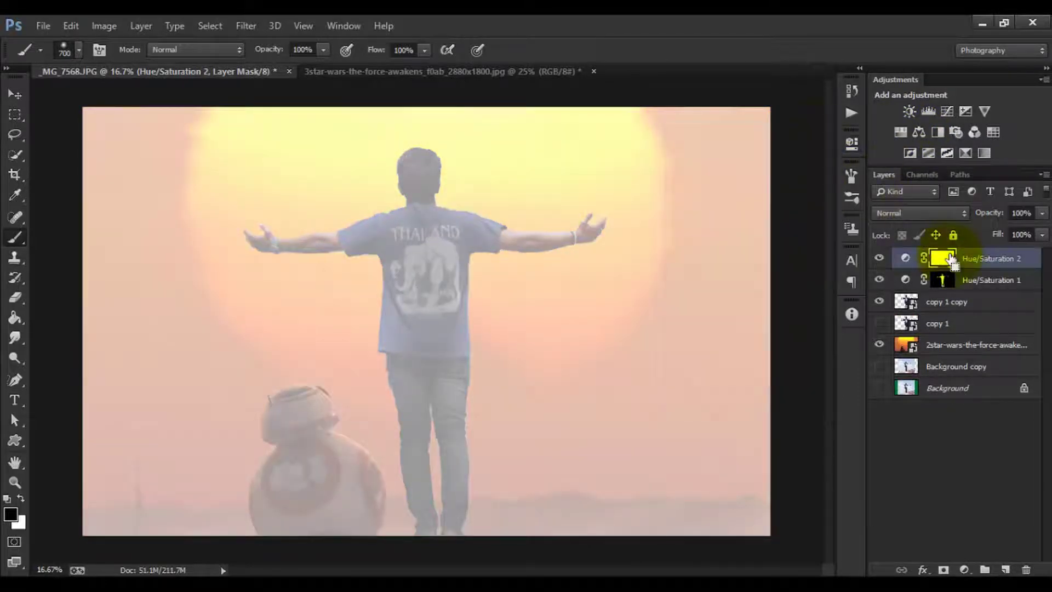
key(ctrl+i)
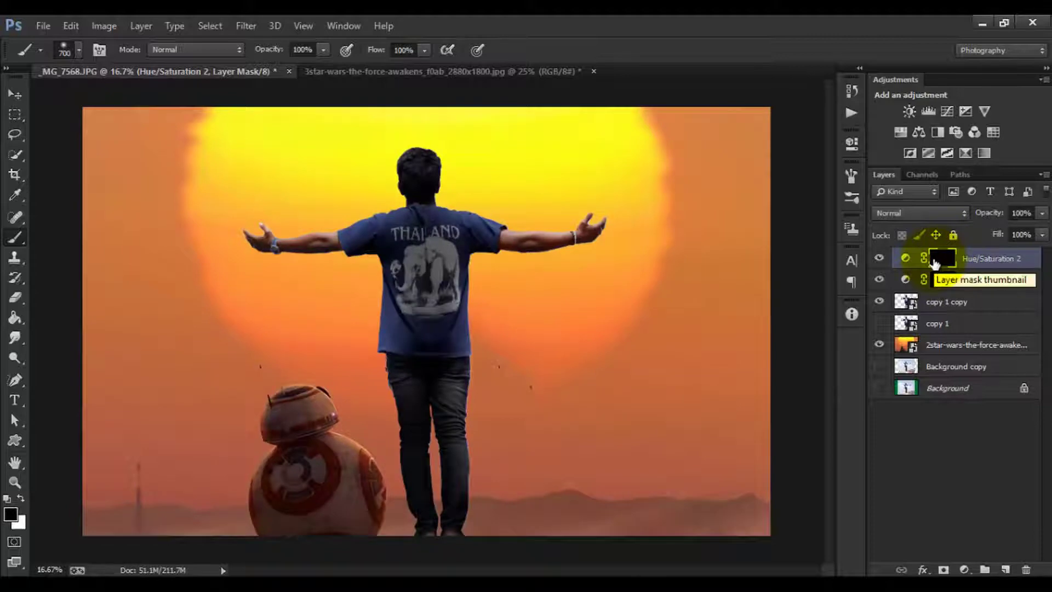
- Load the man's outline as a selection and target the Hue/Saturation 2 mask with a 500 brush
right_click(901, 317)
click(775, 257)
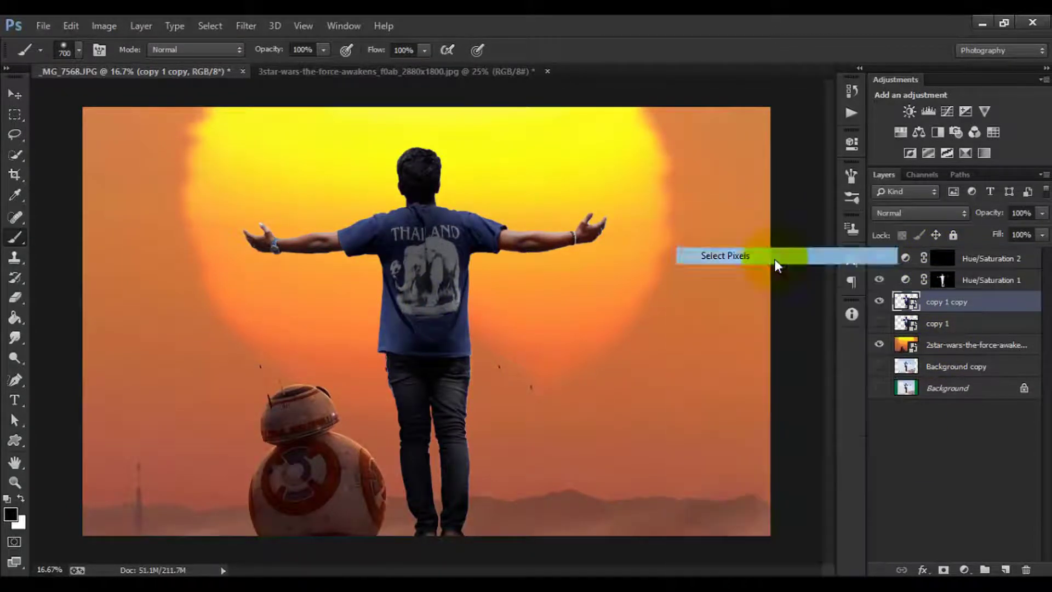
key(ctrl+plus)
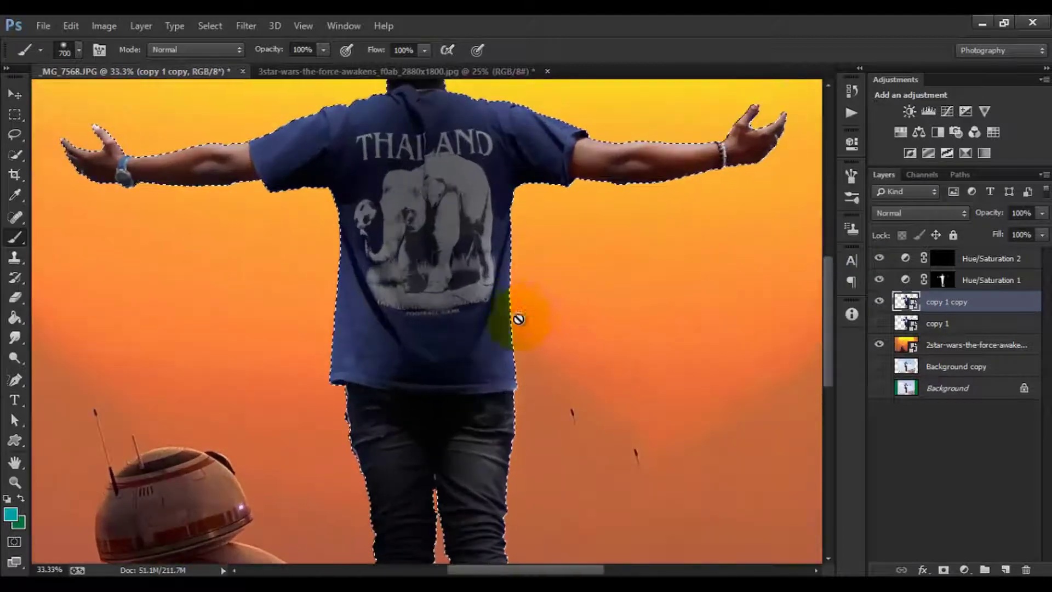
click(943, 258)
key(d)
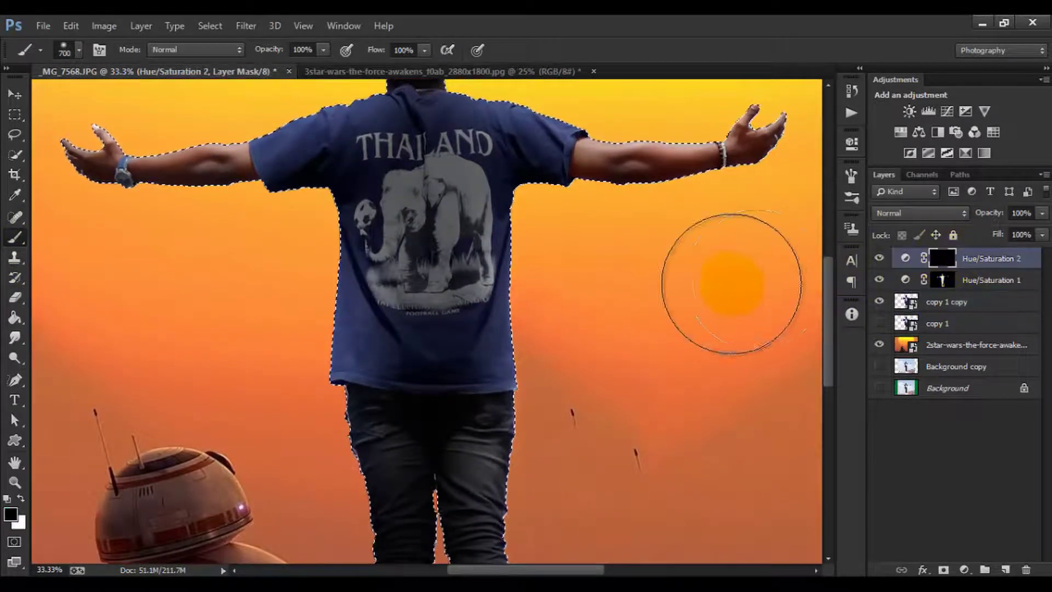
key(bracketleft)
key(bracketleft)
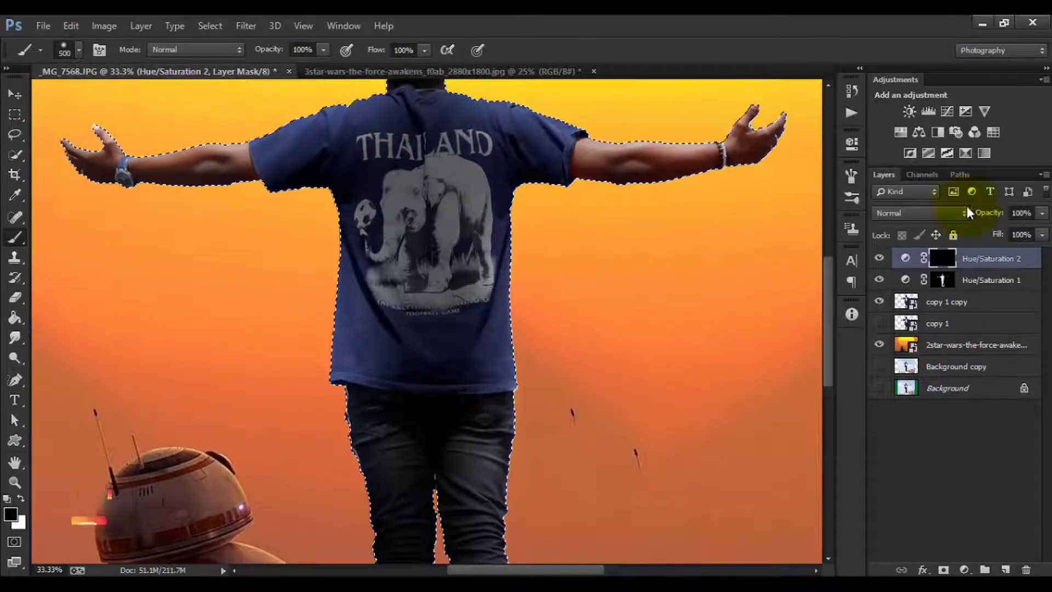
double_click(905, 258)
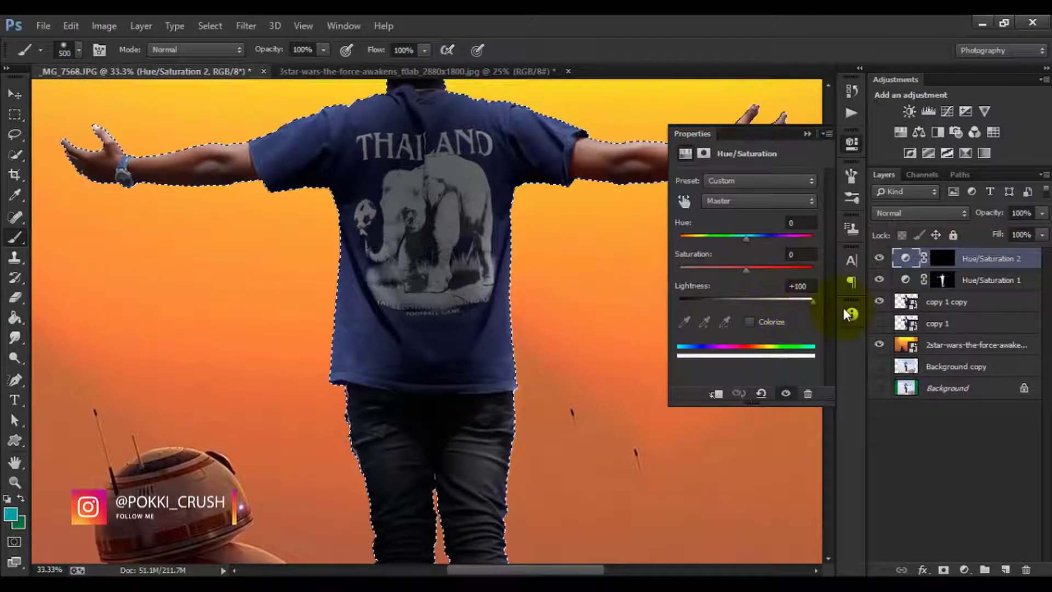
click(808, 134)
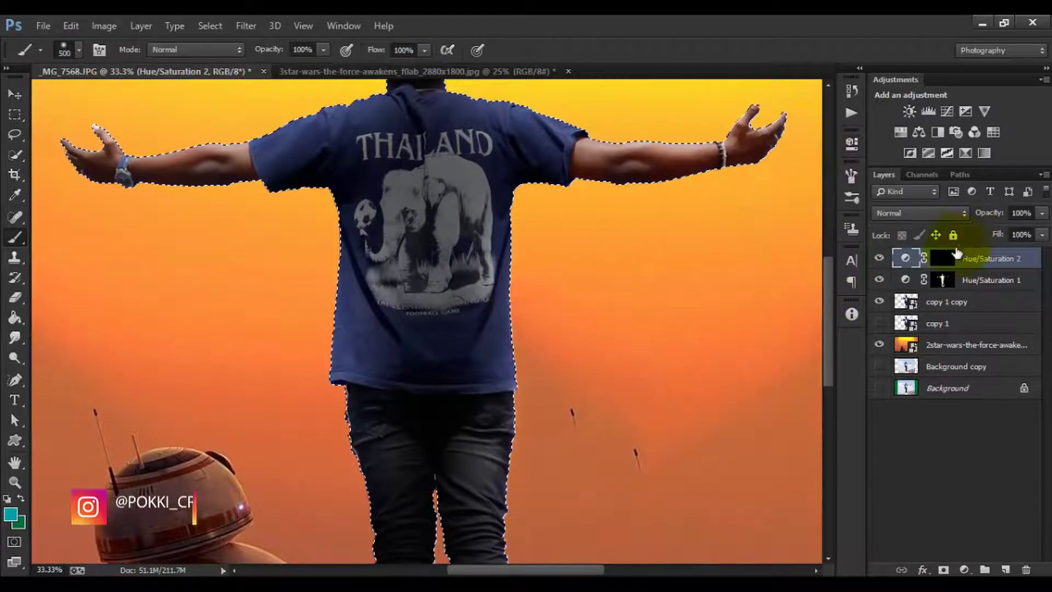
click(943, 257)
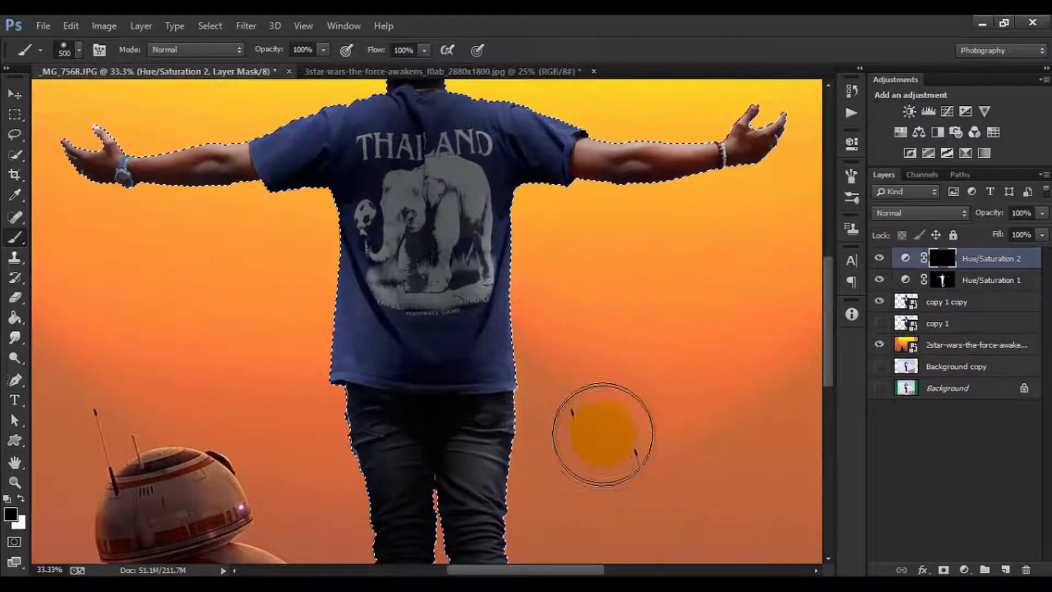
- Paint white along the man's edges, starting at the shirt's right edge
drag(602, 369, 601, 250)
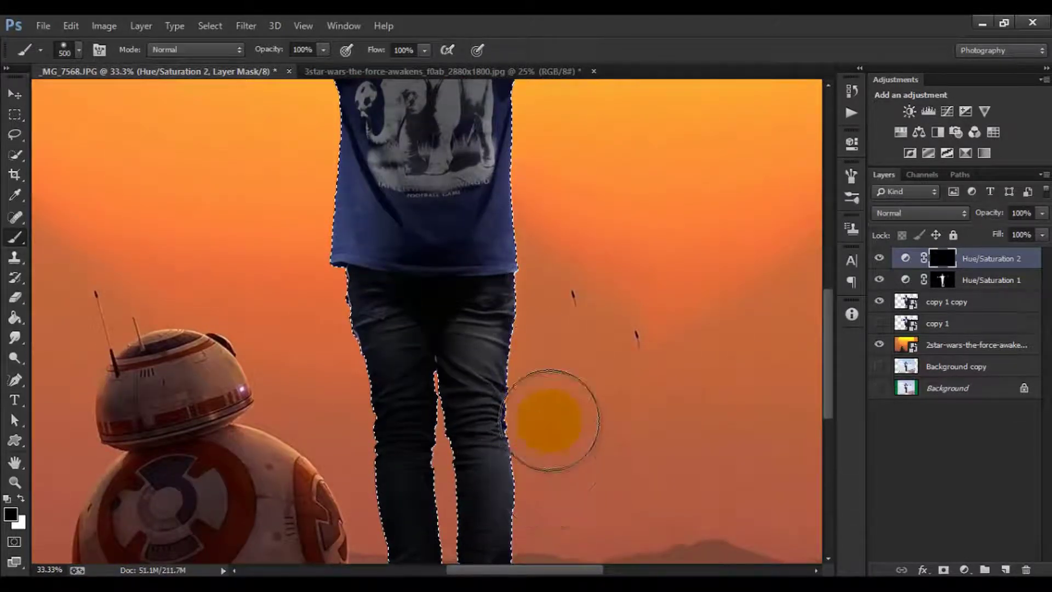
scroll(594, 340, down, 2)
scroll(602, 274, up, 5)
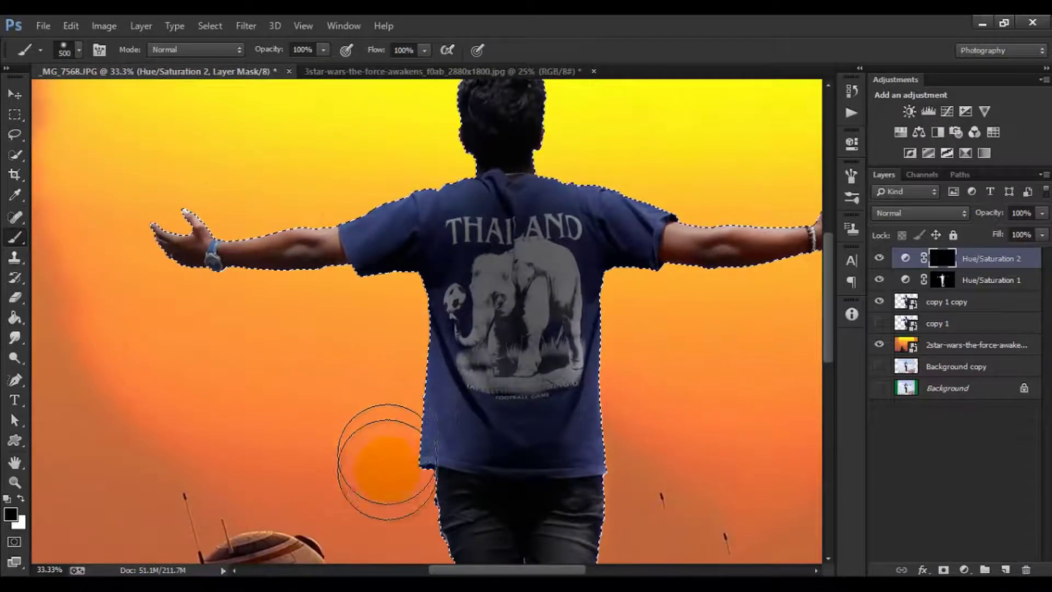
key(d)
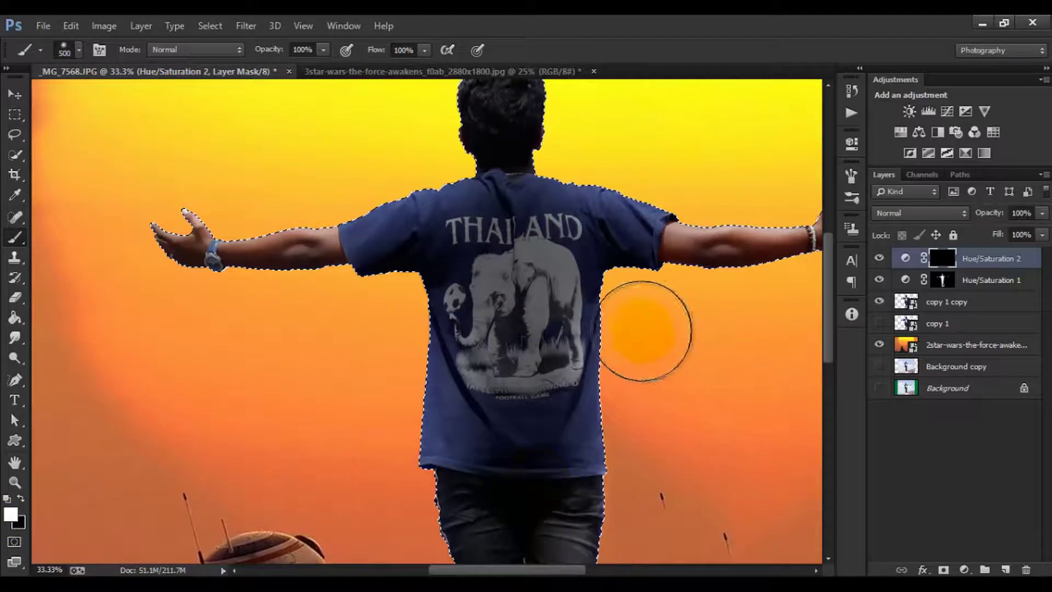
mouse_move(651, 329)
mouse_down()
mouse_move(657, 455)
mouse_move(669, 340)
mouse_up()
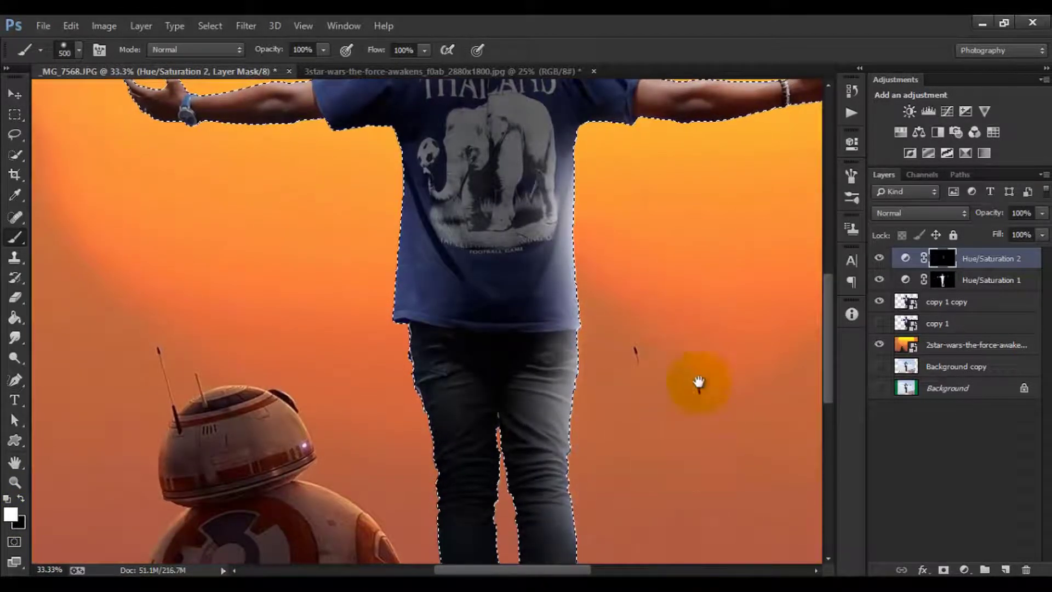
drag(700, 381, 665, 547)
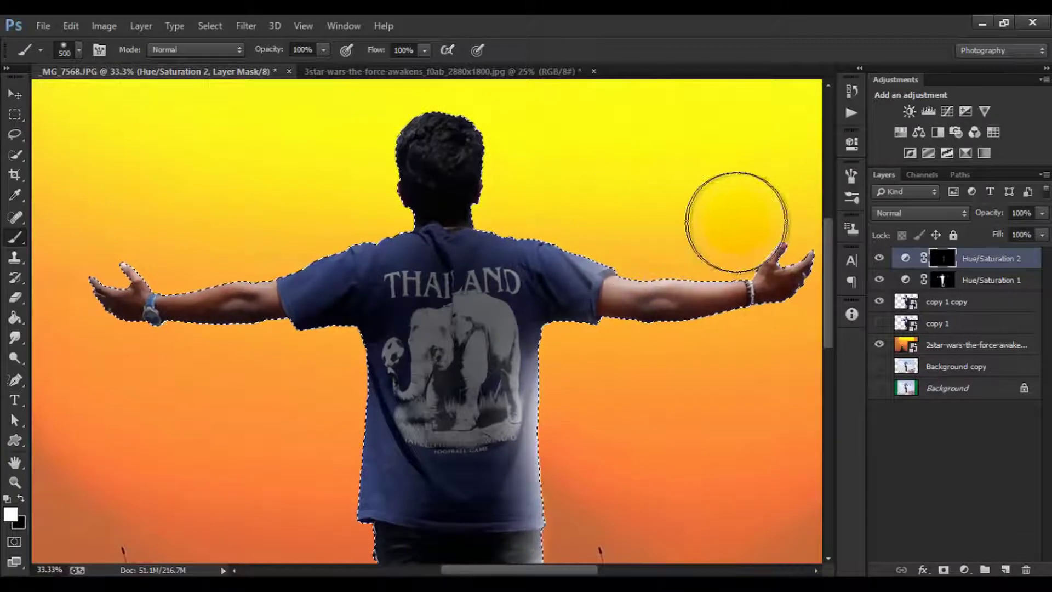
drag(573, 204, 614, 257)
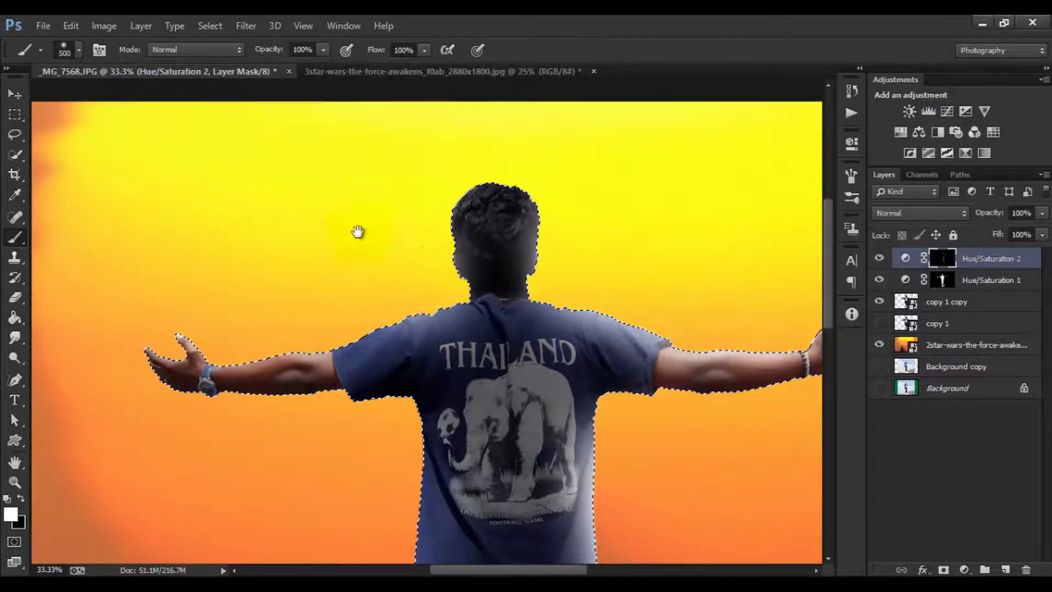
drag(357, 231, 451, 212)
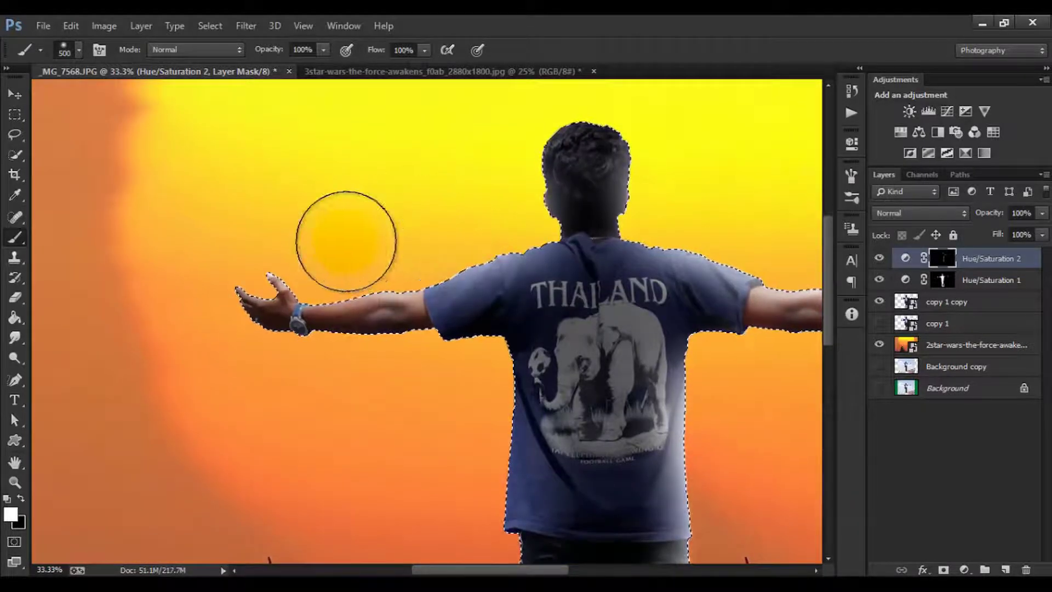
drag(458, 246, 404, 235)
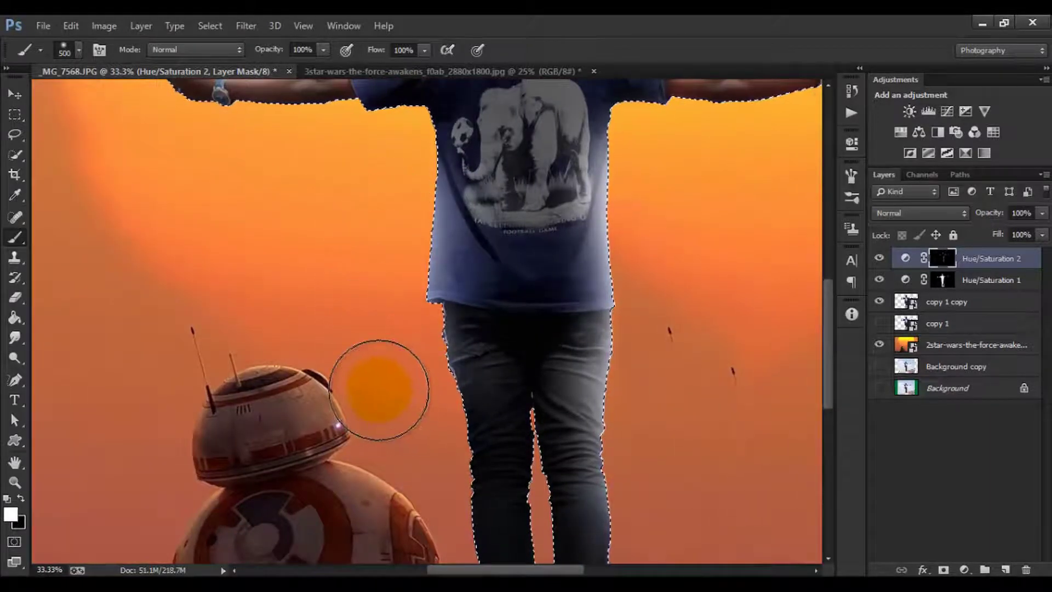
key(ctrl+minus)
key(ctrl+minus)
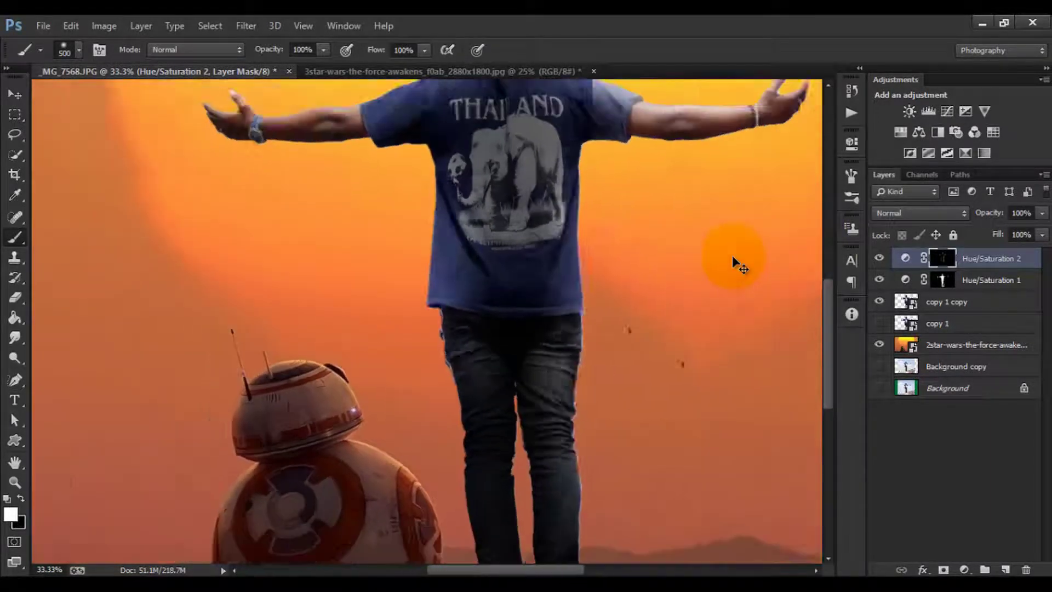
- Set Hue/Saturation 2 opacity to 38%, deselect, and duplicate the adjustment layer
drag(986, 212, 951, 210)
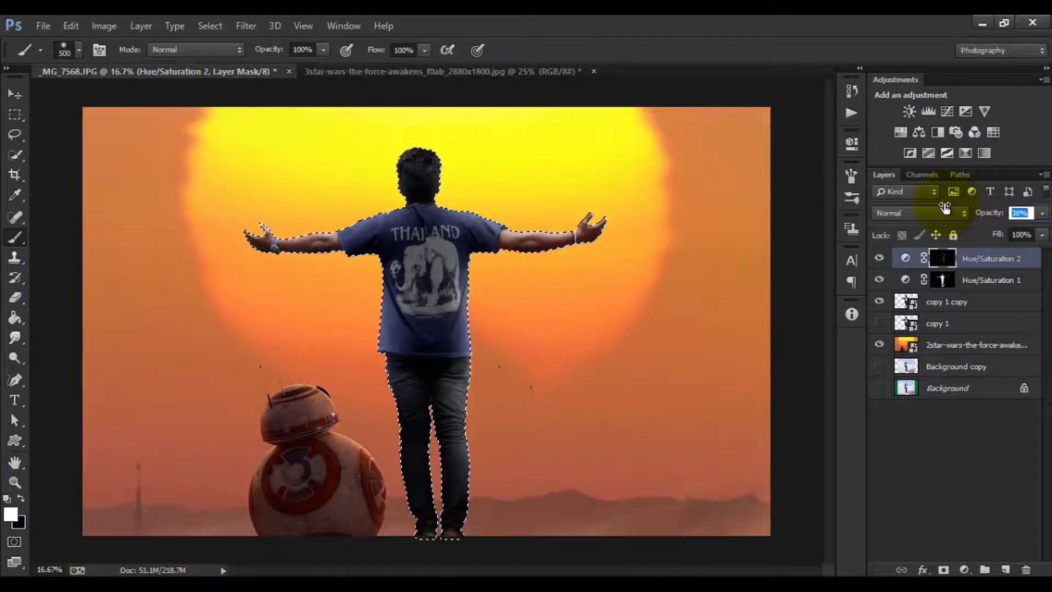
key(ctrl+d)
drag(422, 257, 453, 282)
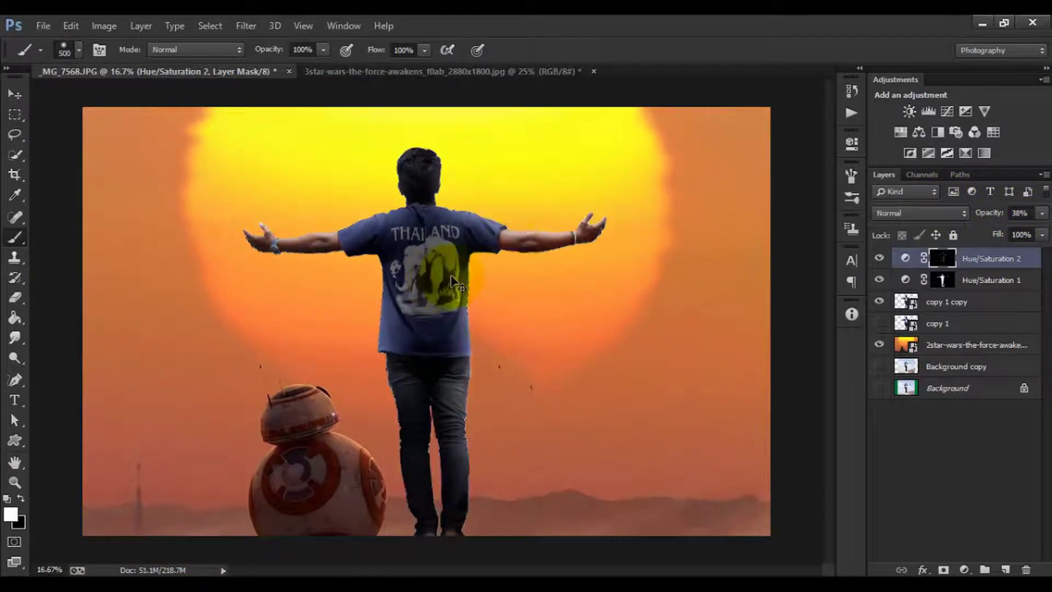
click(880, 303)
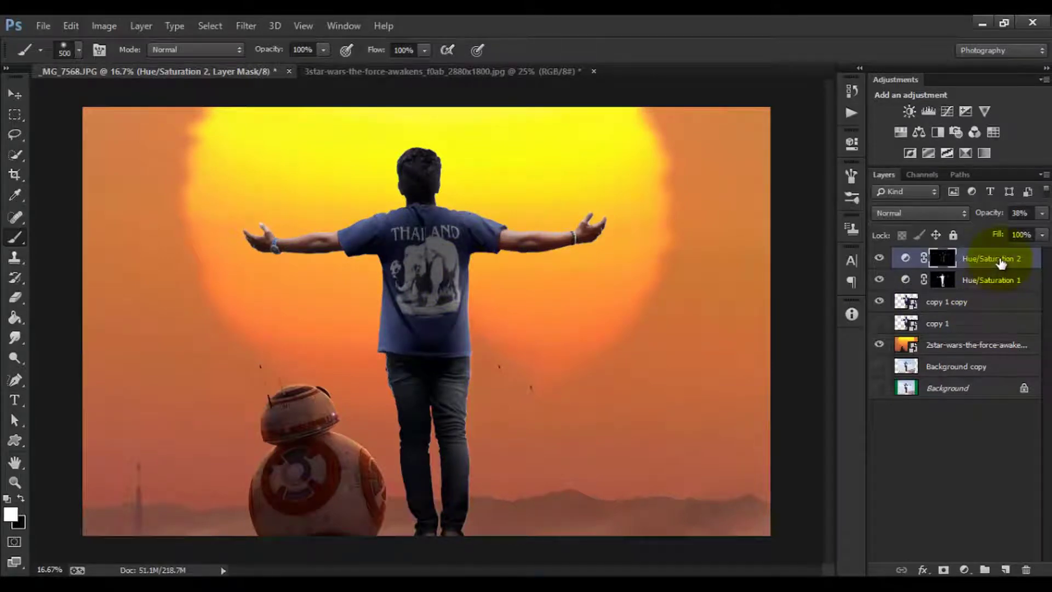
key(ctrl+j)
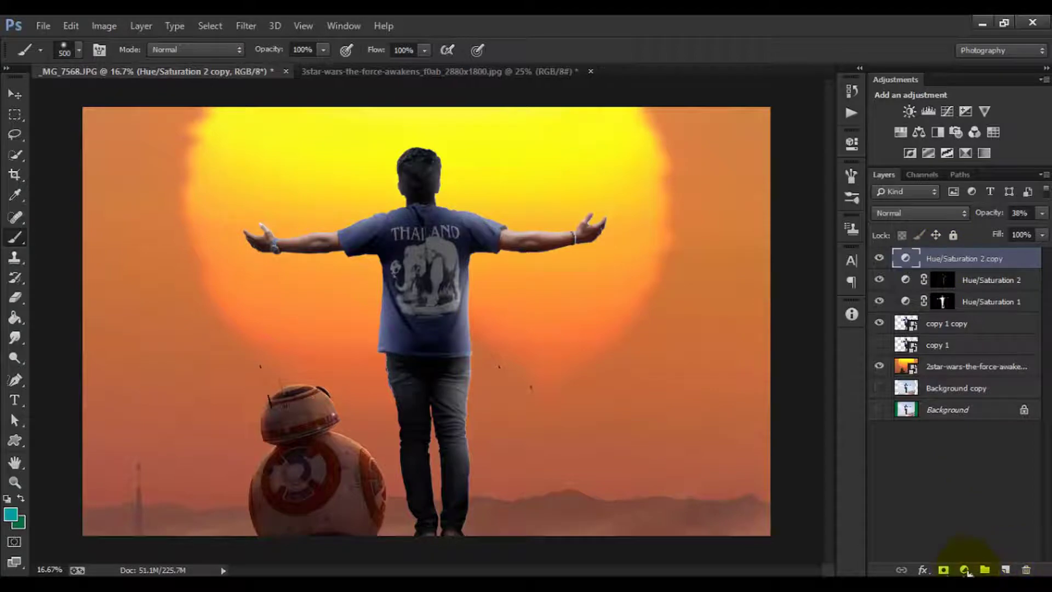
- Make the Hue/Saturation 2 copy mask black and load the man's outline as a selection
key(ctrl+i)
click(937, 265)
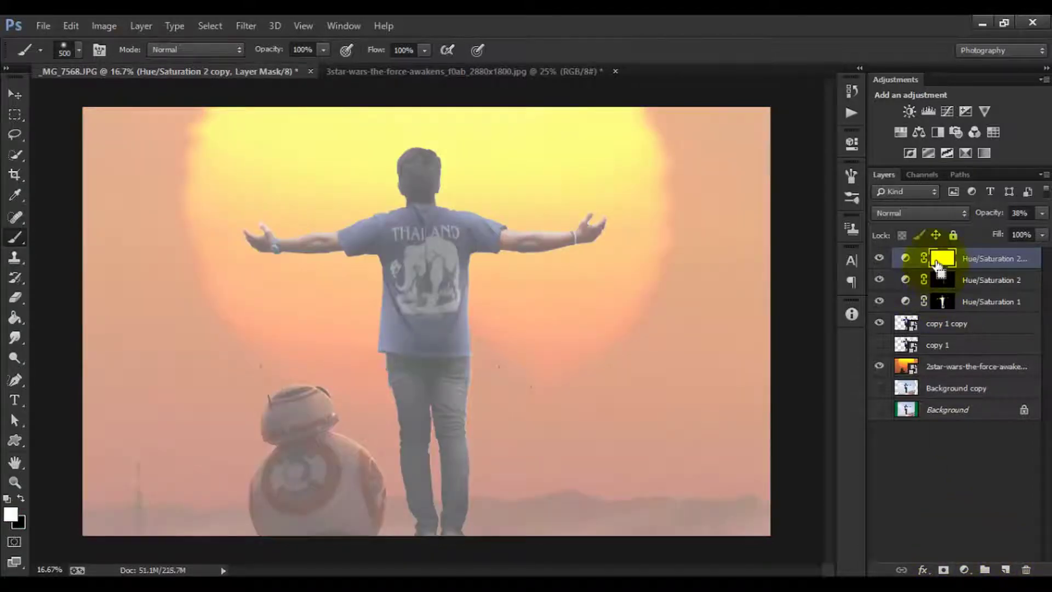
key(ctrl+i)
right_click(905, 328)
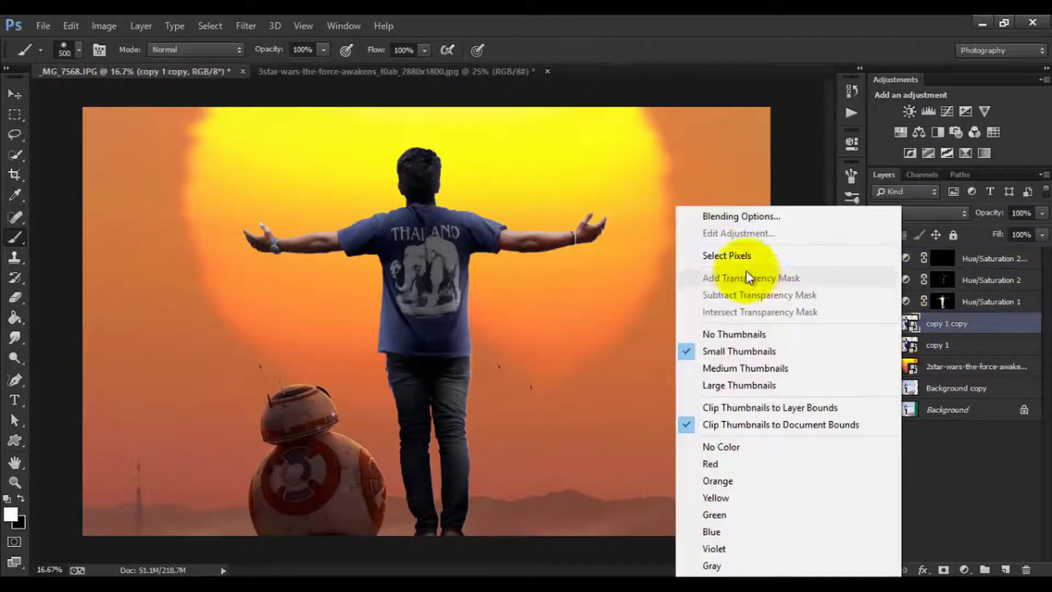
click(737, 255)
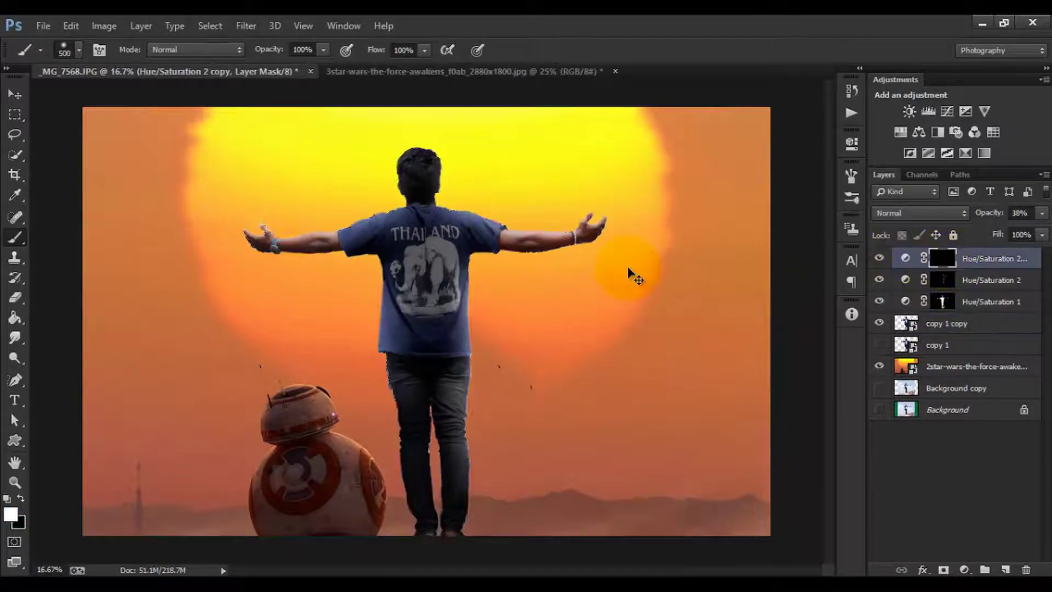
- Zoom in on the shirt and set a white brush of size 80
scroll(554, 263, up, 1)
scroll(554, 263, up, 1)
scroll(603, 255, up, 1)
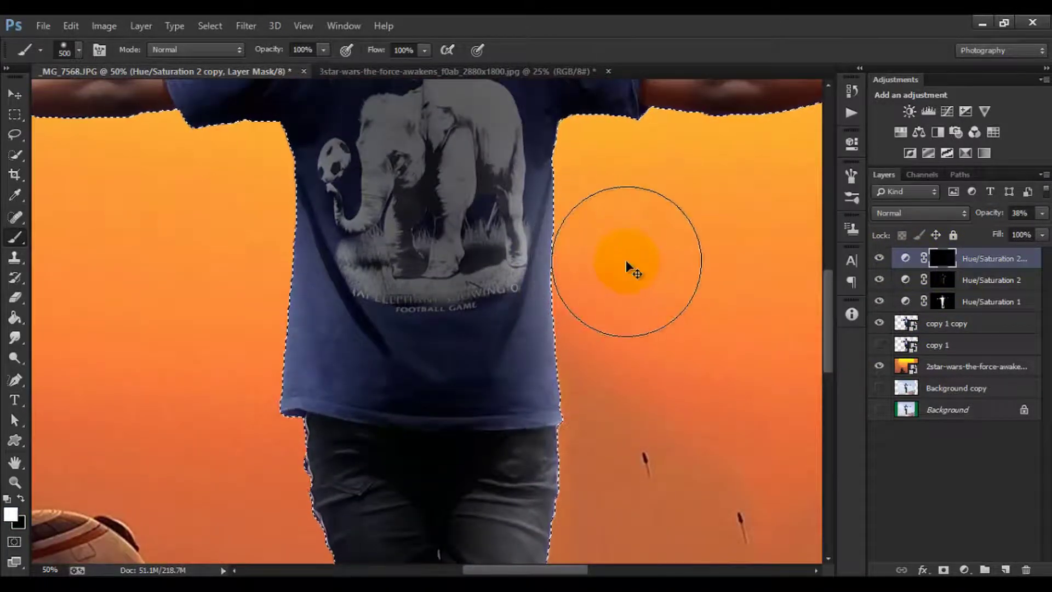
key(ctrl+plus)
key(bracketleft)
key(bracketleft)
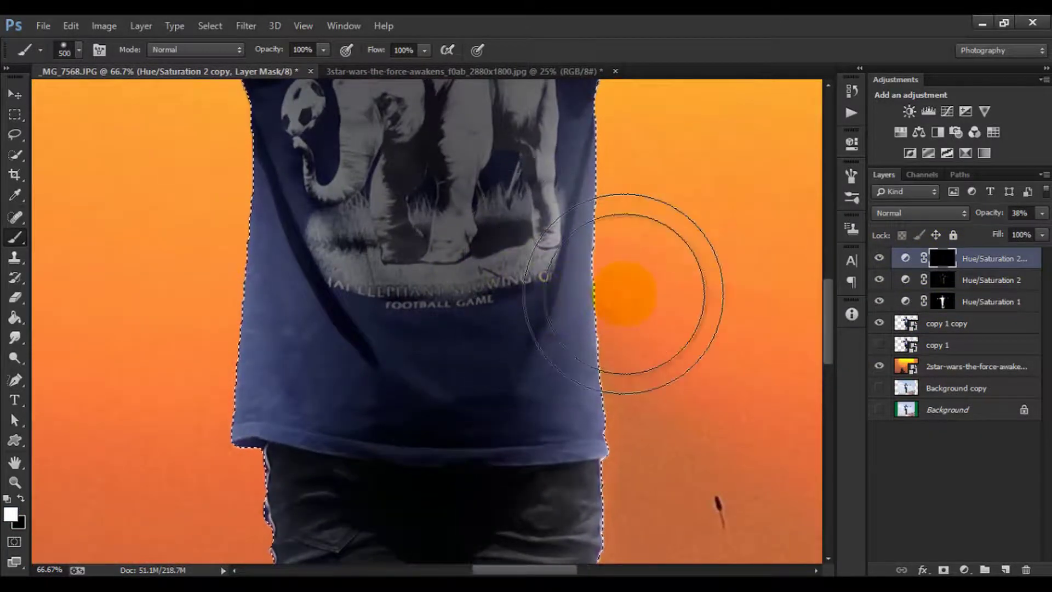
key(bracketleft)
key(bracketleft)
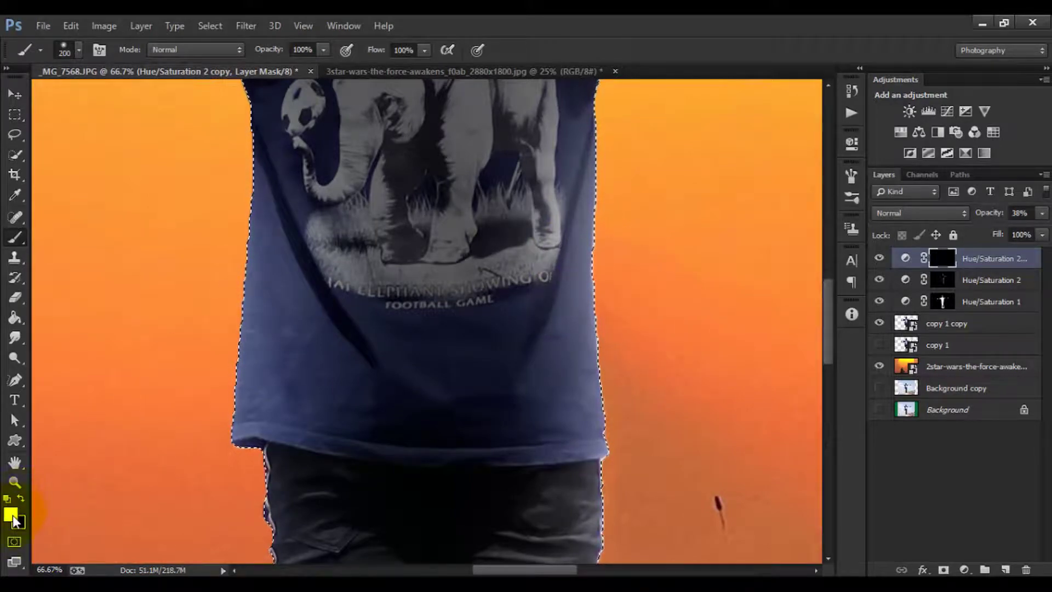
click(11, 515)
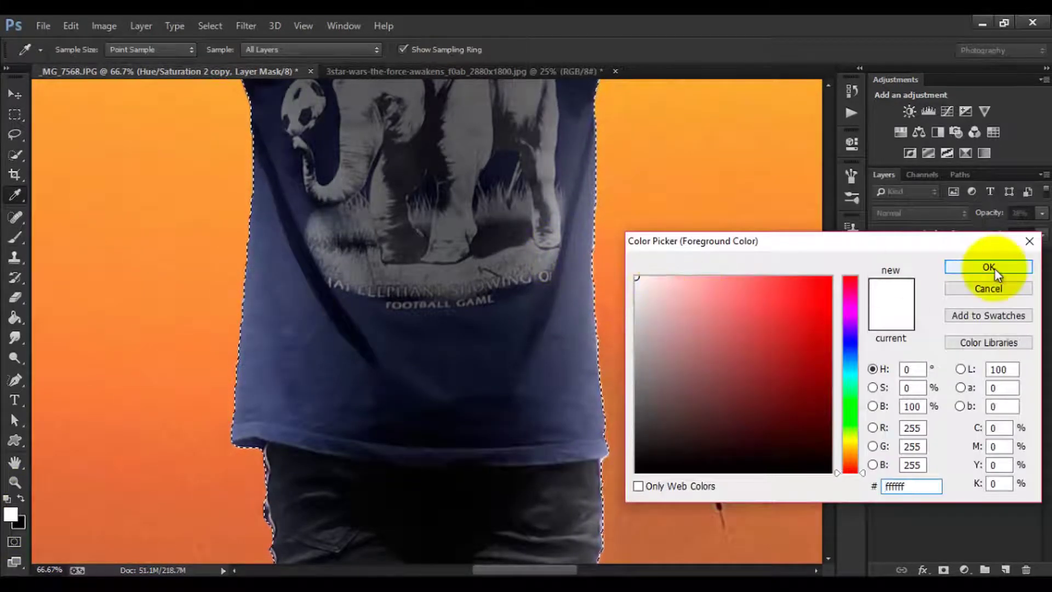
click(995, 272)
key(bracketleft)
key(bracketleft)
key(bracketleft)
key(bracketleft)
key(bracketleft)
key(bracketleft)
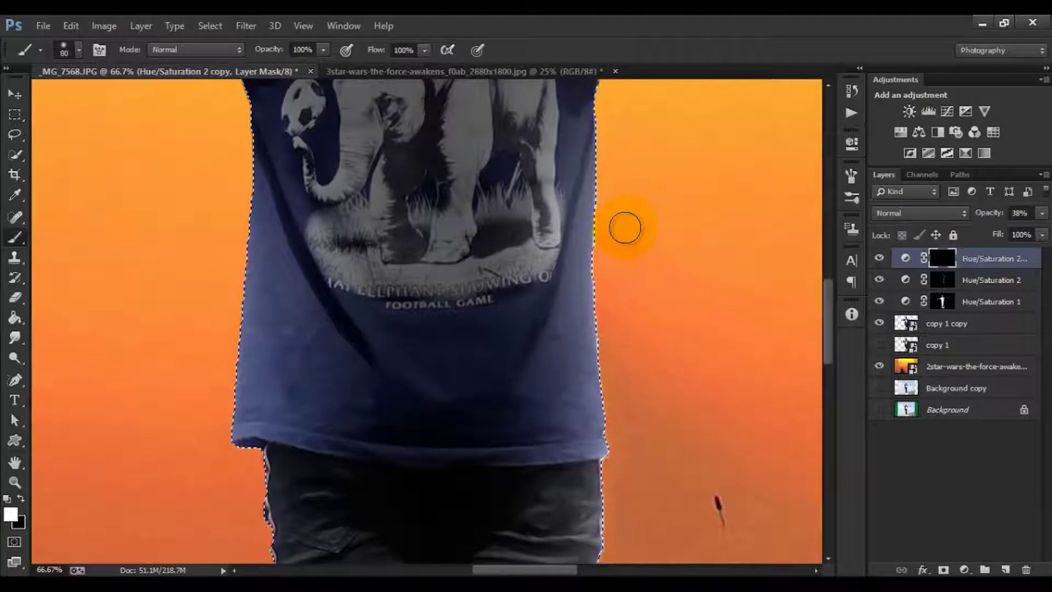
key(bracketleft)
key(bracketleft)
key(bracketleft)
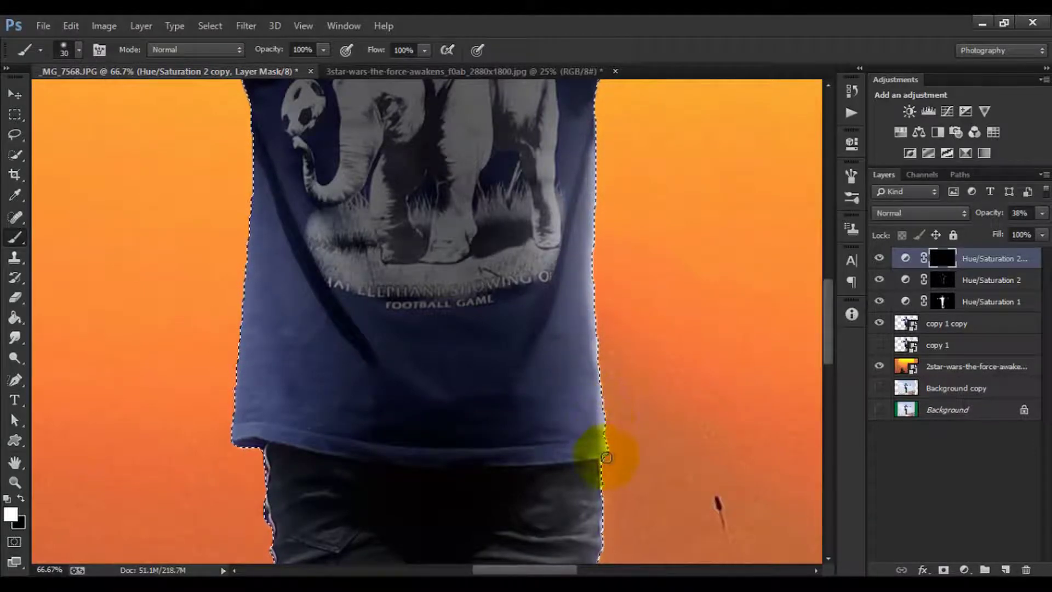
- Paint the sunset glow along the trouser and hip edges
drag(637, 432, 592, 282)
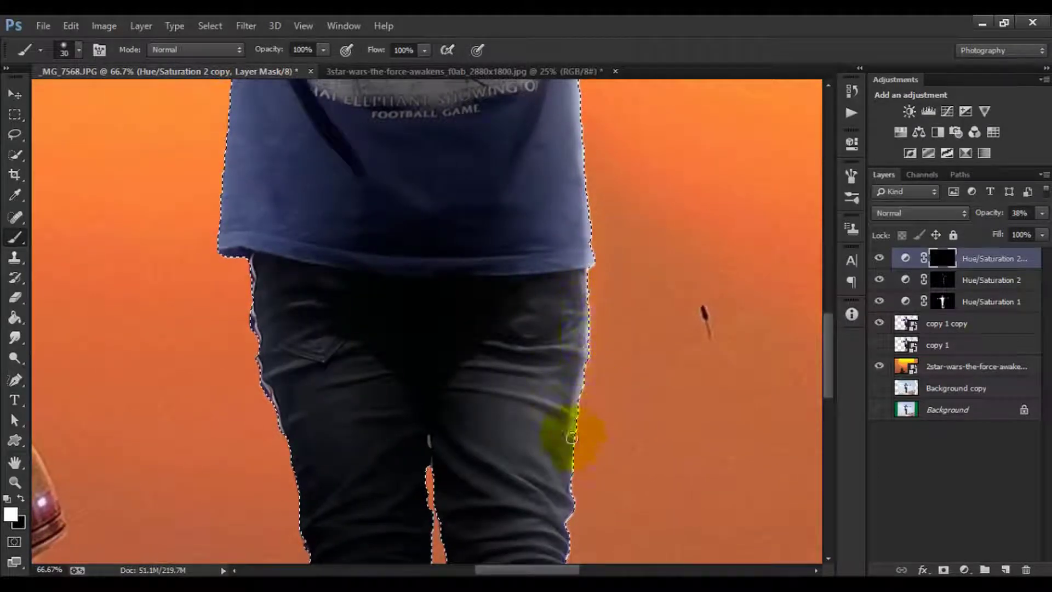
drag(572, 437, 573, 301)
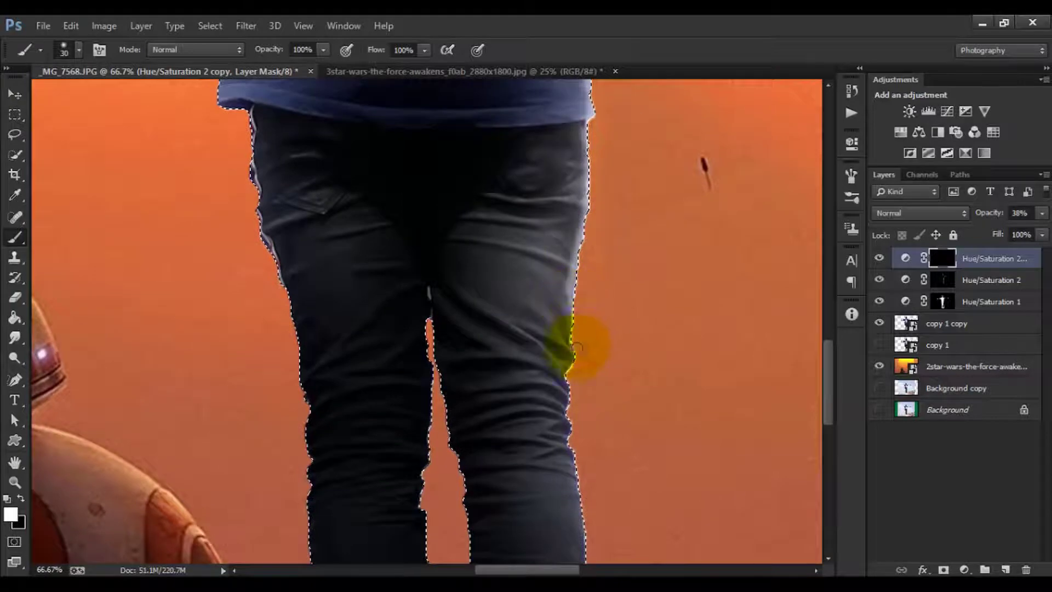
drag(572, 362, 572, 425)
drag(629, 479, 601, 277)
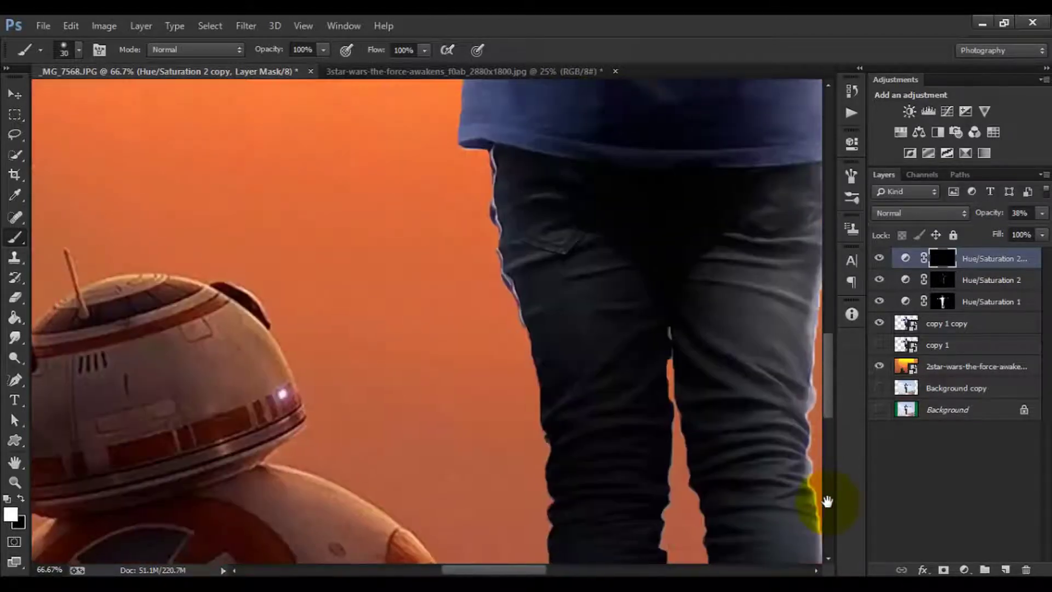
drag(553, 277, 828, 501)
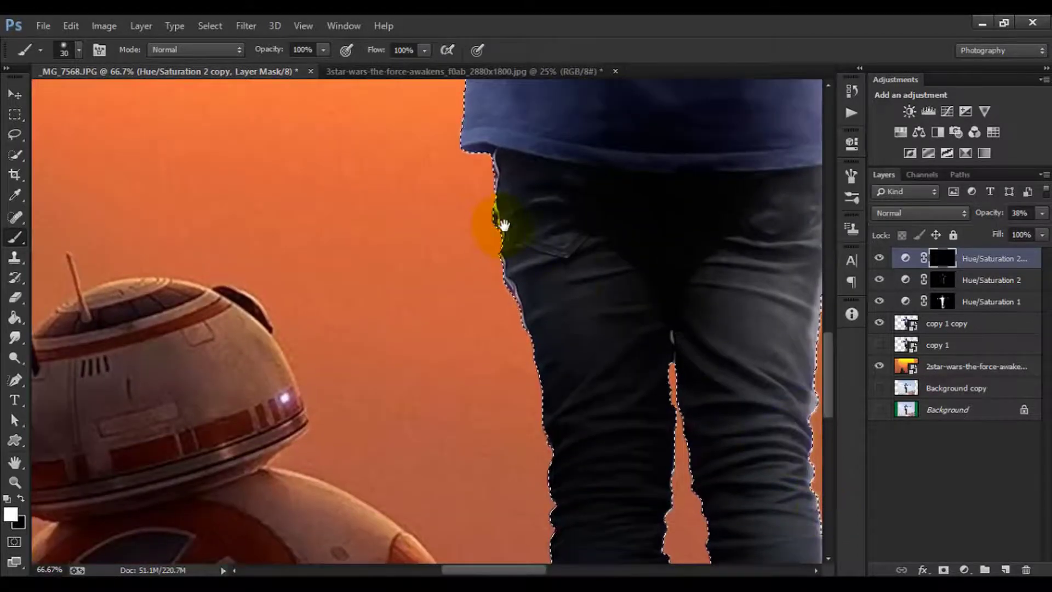
mouse_move(498, 226)
mouse_down()
mouse_move(553, 287)
mouse_move(570, 399)
mouse_move(572, 384)
mouse_up()
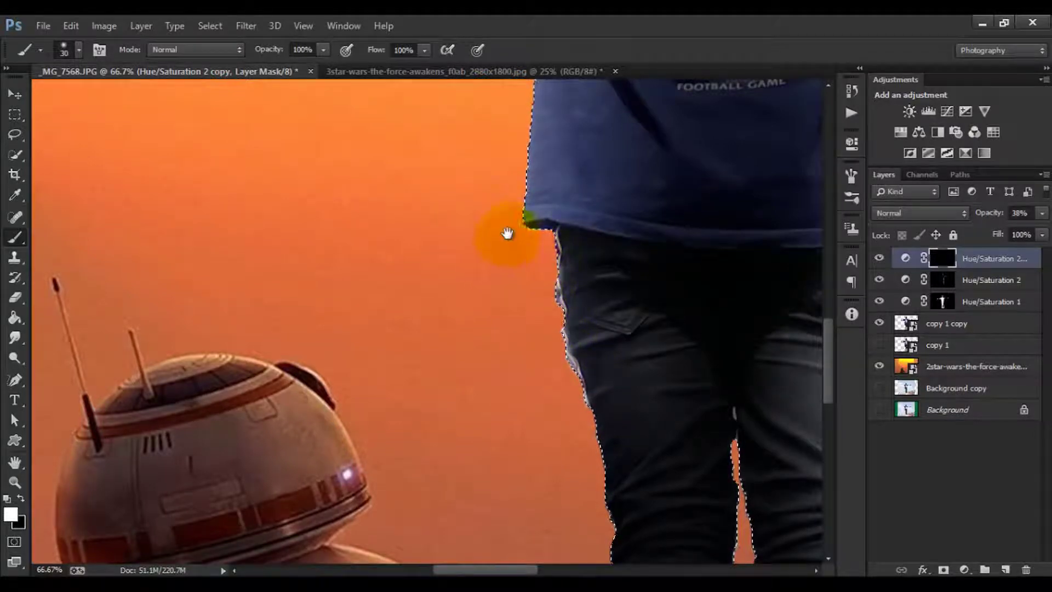
- Paint the glow along the shirt's left edge, fingertips, forearm, sleeve and shoulder
drag(515, 232, 571, 372)
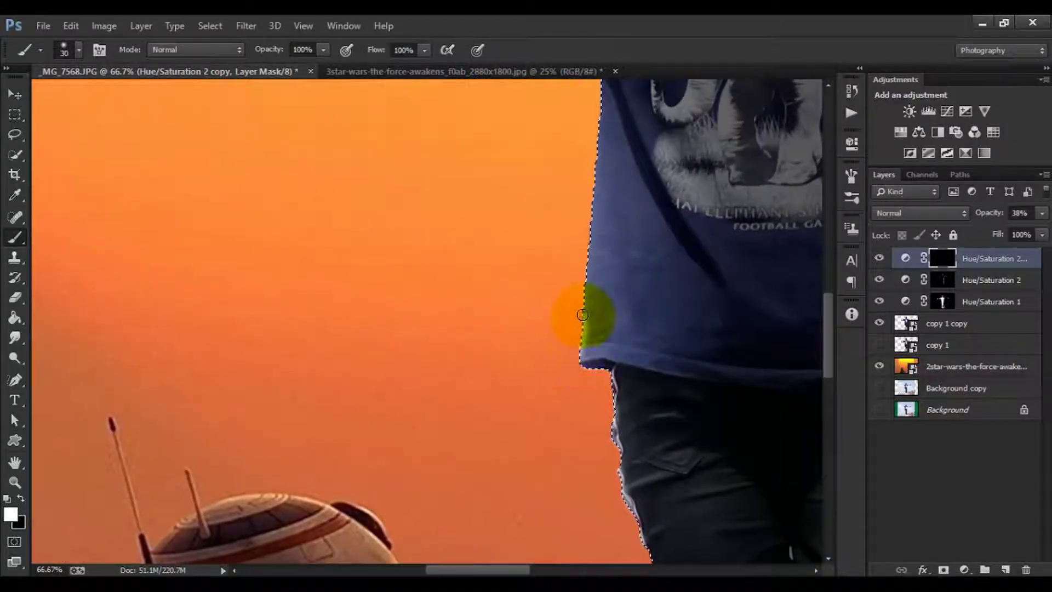
drag(593, 223, 596, 192)
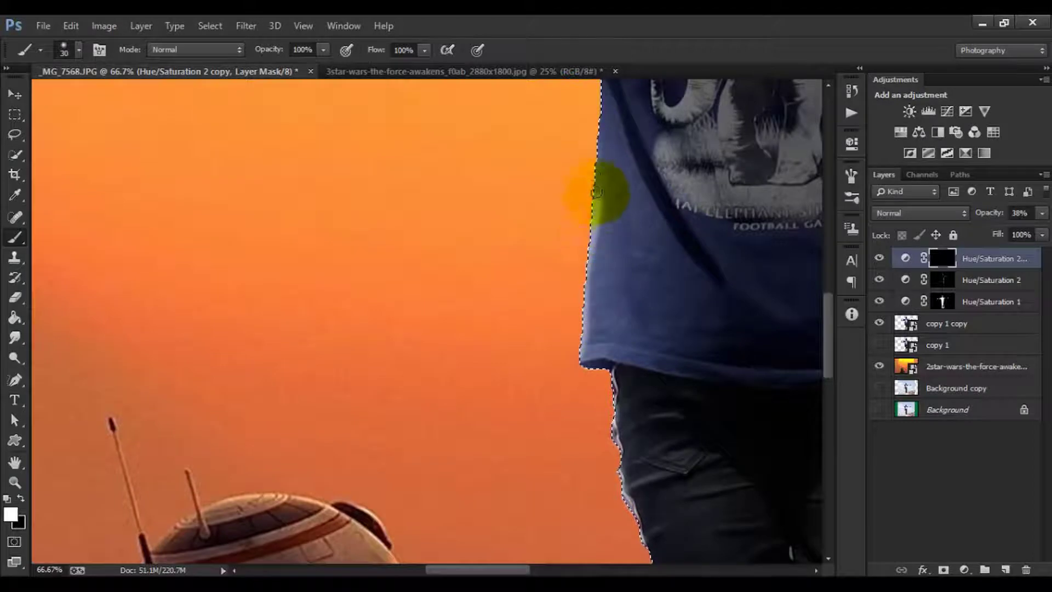
mouse_move(598, 132)
mouse_down()
mouse_move(698, 387)
mouse_move(667, 350)
mouse_up()
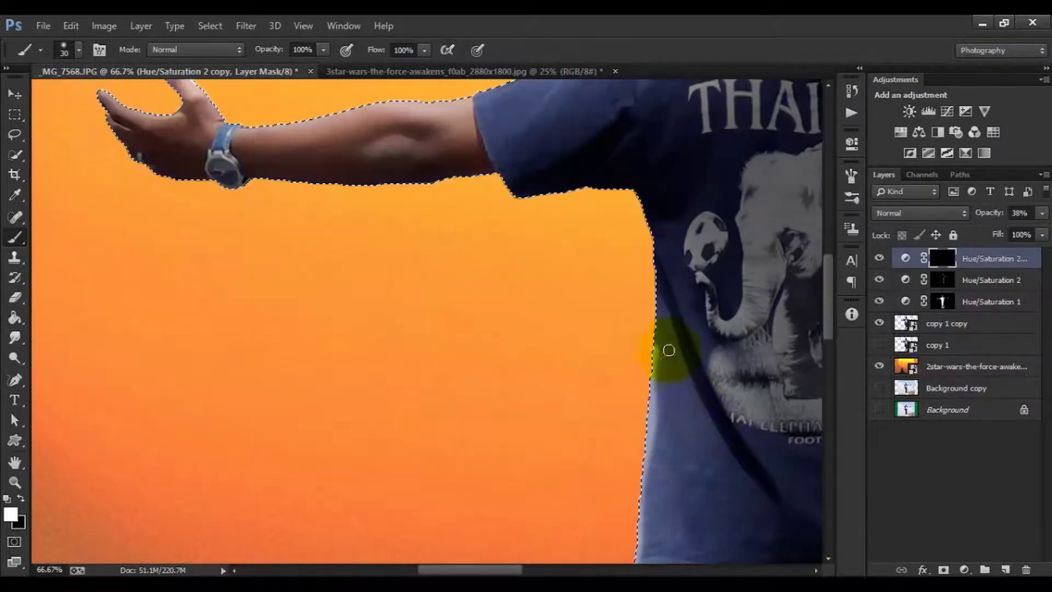
drag(611, 282, 718, 462)
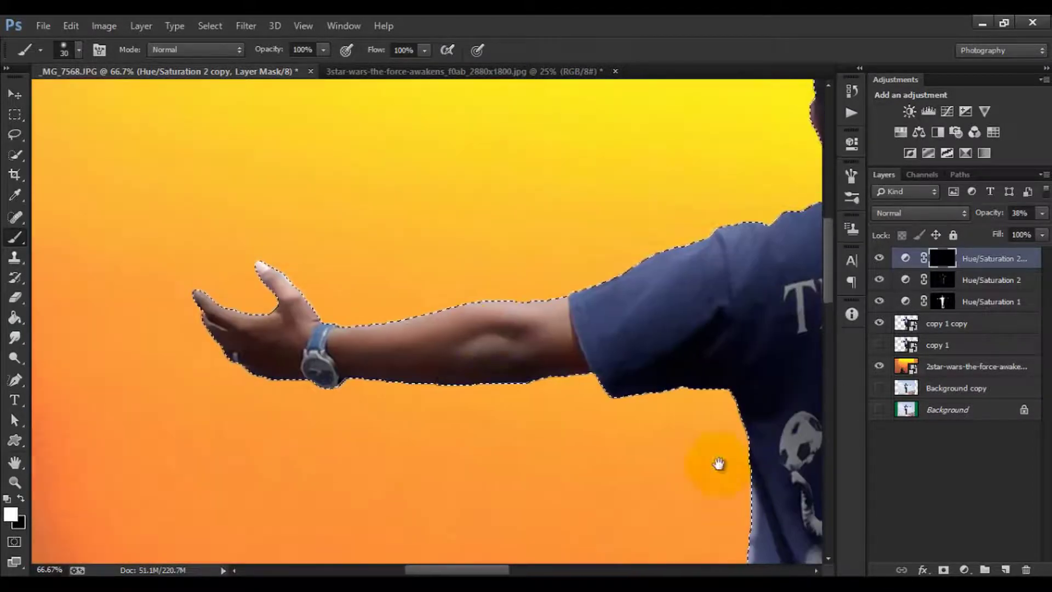
mouse_move(225, 309)
mouse_down()
mouse_move(200, 296)
mouse_move(218, 300)
mouse_move(269, 257)
mouse_up()
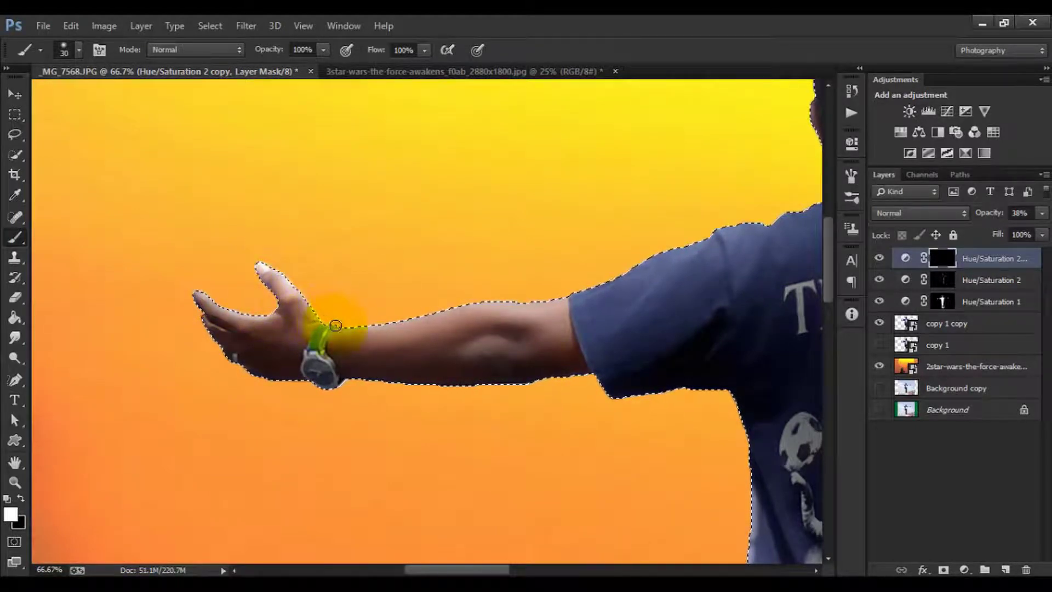
drag(387, 322, 490, 299)
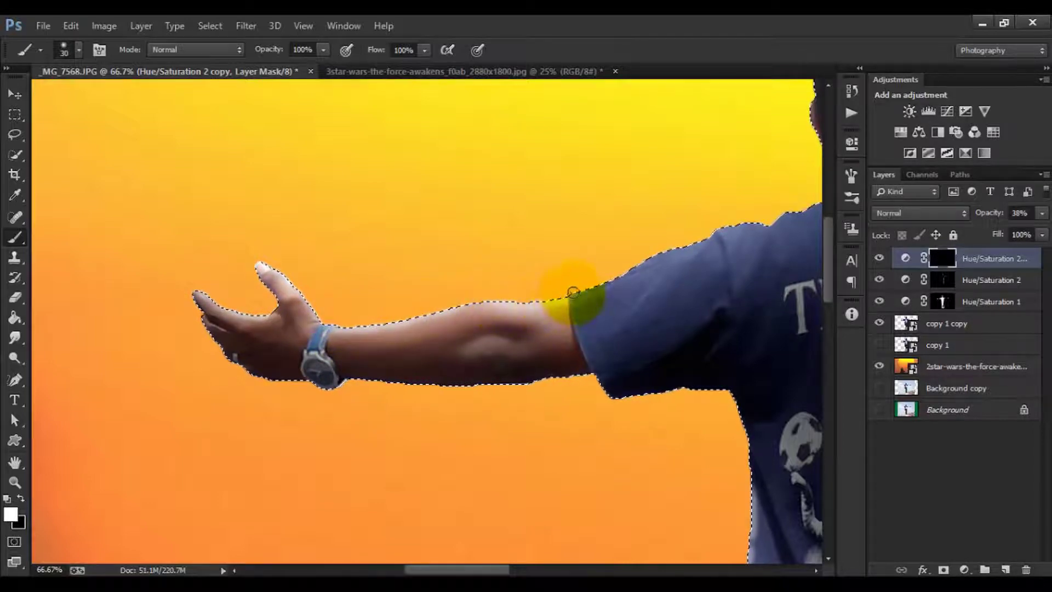
mouse_move(573, 293)
mouse_down()
mouse_move(630, 298)
mouse_move(546, 369)
mouse_move(521, 368)
mouse_move(548, 359)
mouse_up()
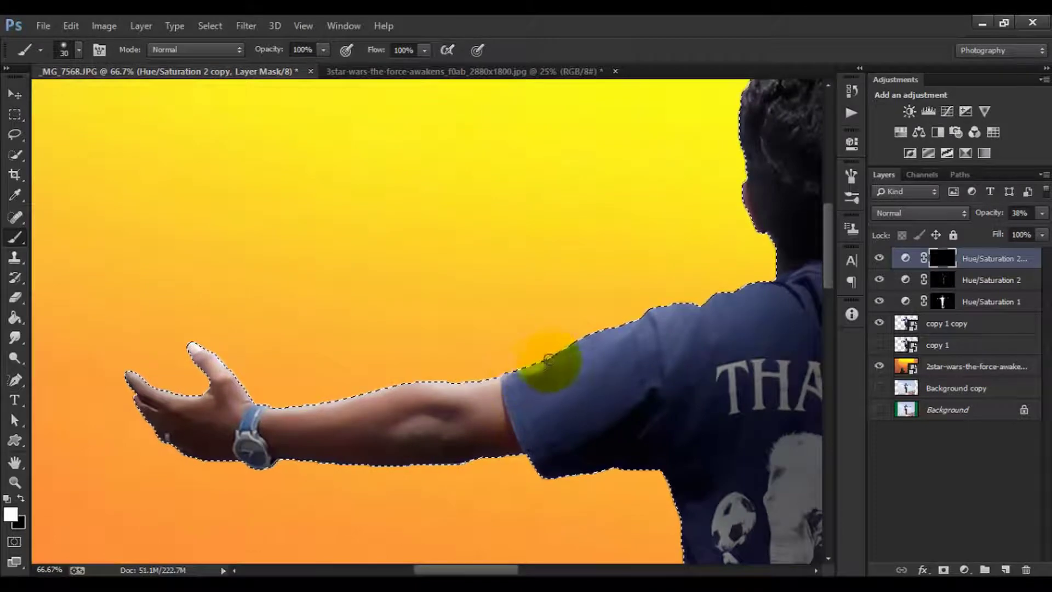
drag(600, 329, 665, 305)
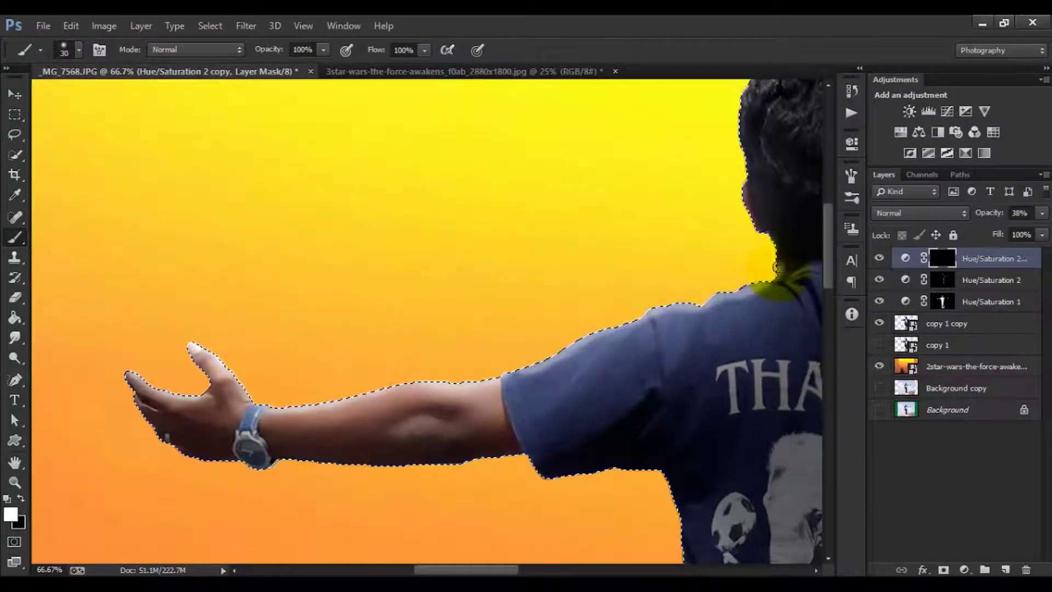
- Paint the sunset tint onto the mask along the man's neck outline and hair edge
drag(772, 246, 765, 230)
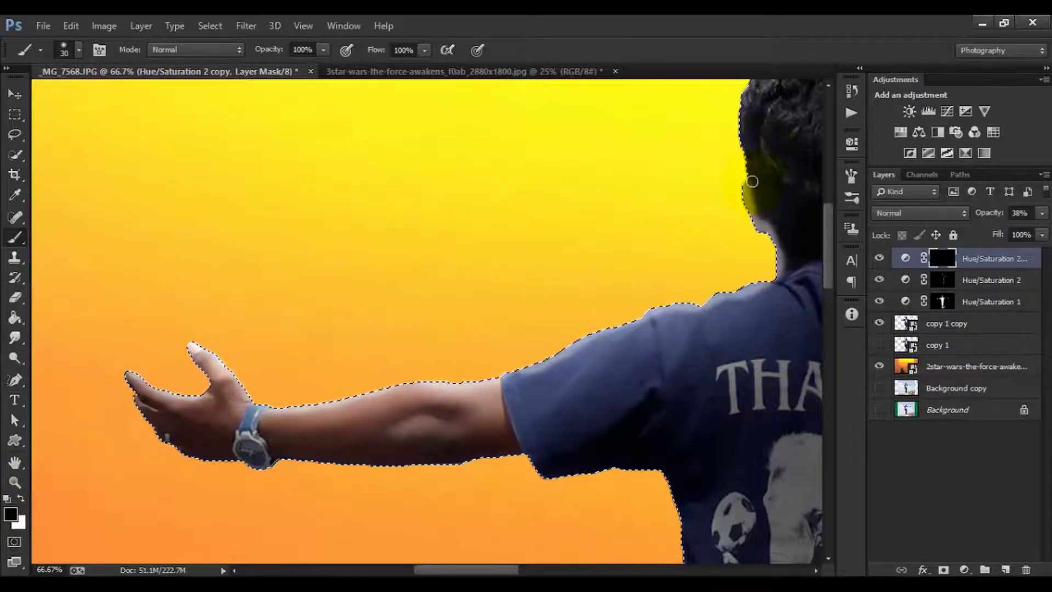
drag(757, 216, 781, 248)
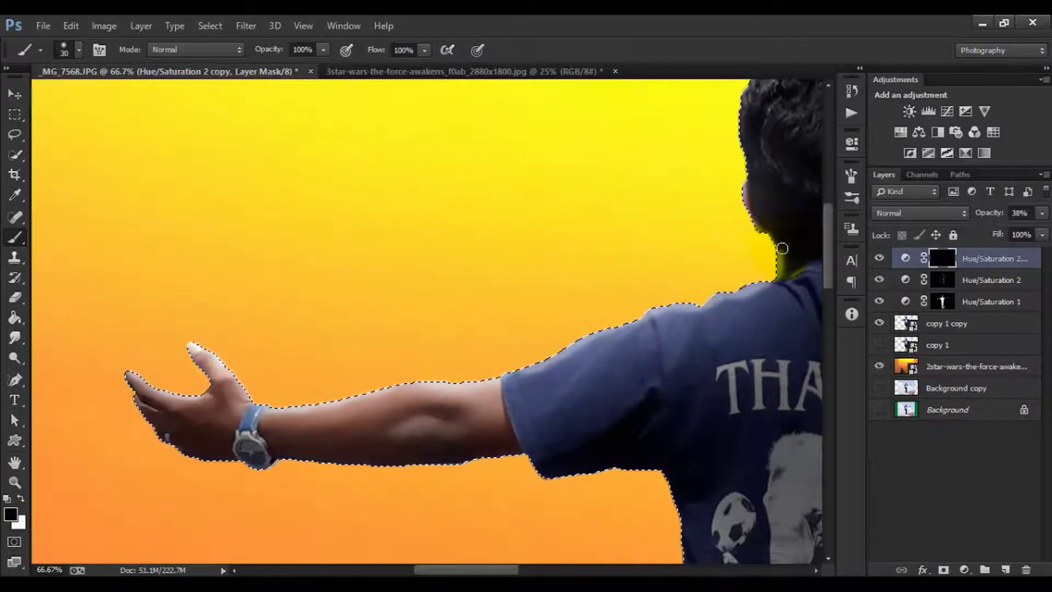
drag(767, 183, 507, 245)
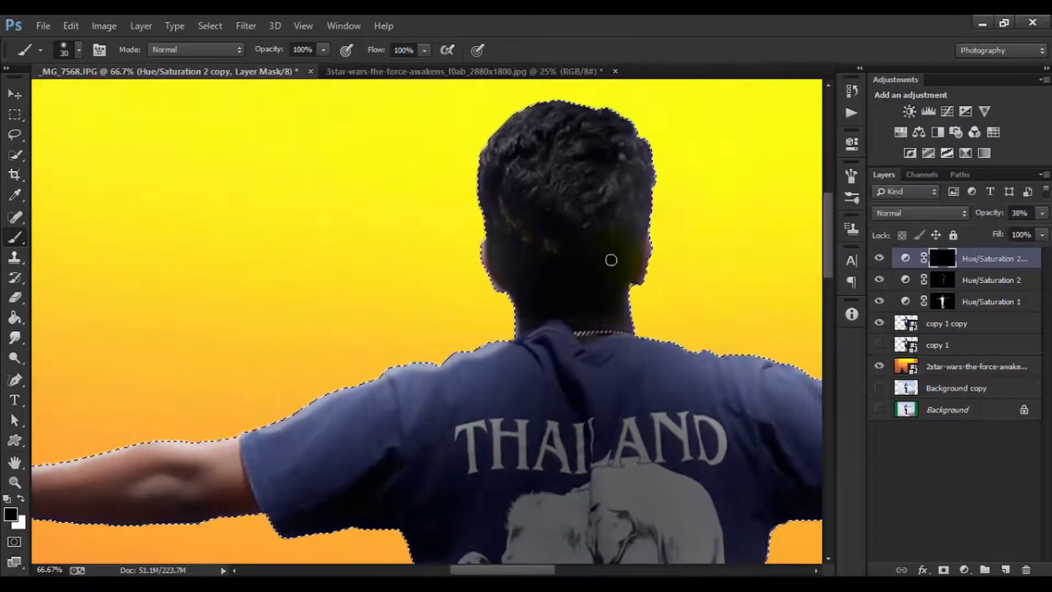
key(x)
mouse_move(655, 197)
mouse_down()
mouse_move(656, 250)
mouse_move(631, 346)
mouse_move(680, 349)
mouse_up()
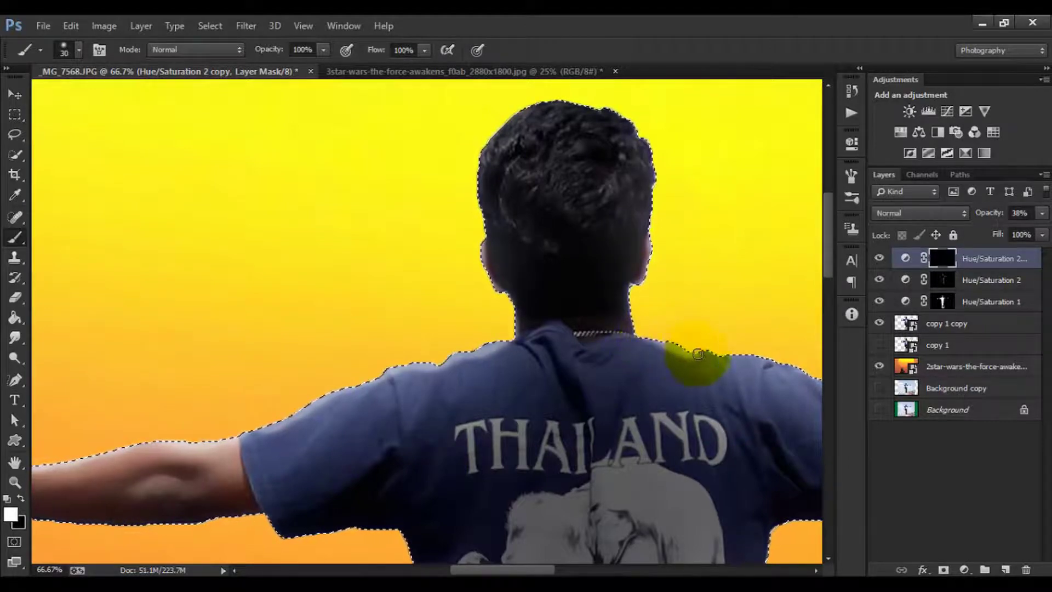
mouse_move(751, 353)
mouse_down()
mouse_move(606, 313)
mouse_move(634, 342)
mouse_move(675, 341)
mouse_move(729, 366)
mouse_up()
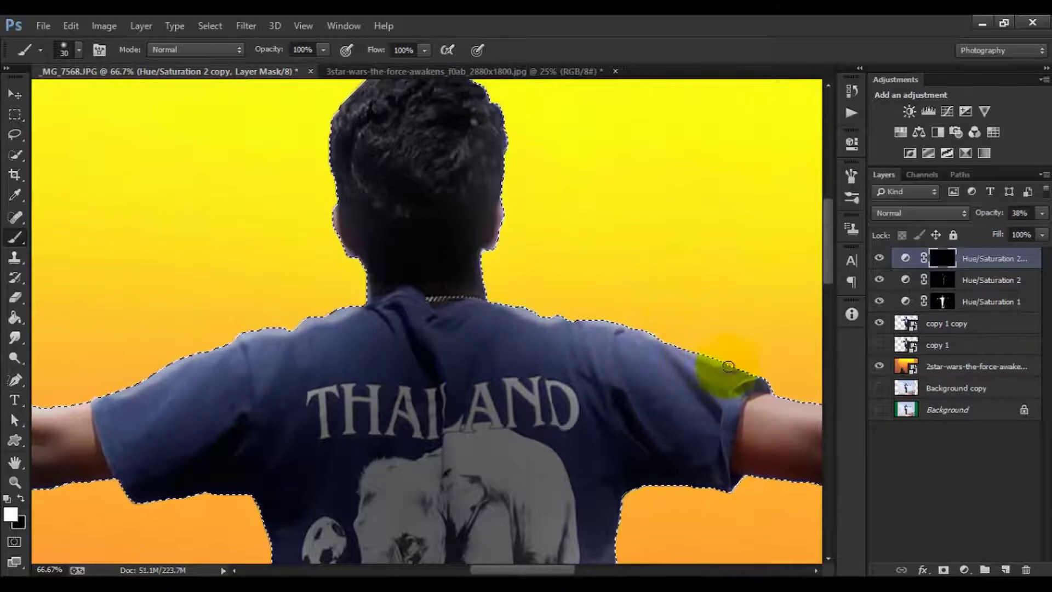
- Tint the right arm, hand and index finger edges, masking the bracelet back out
drag(745, 318, 466, 204)
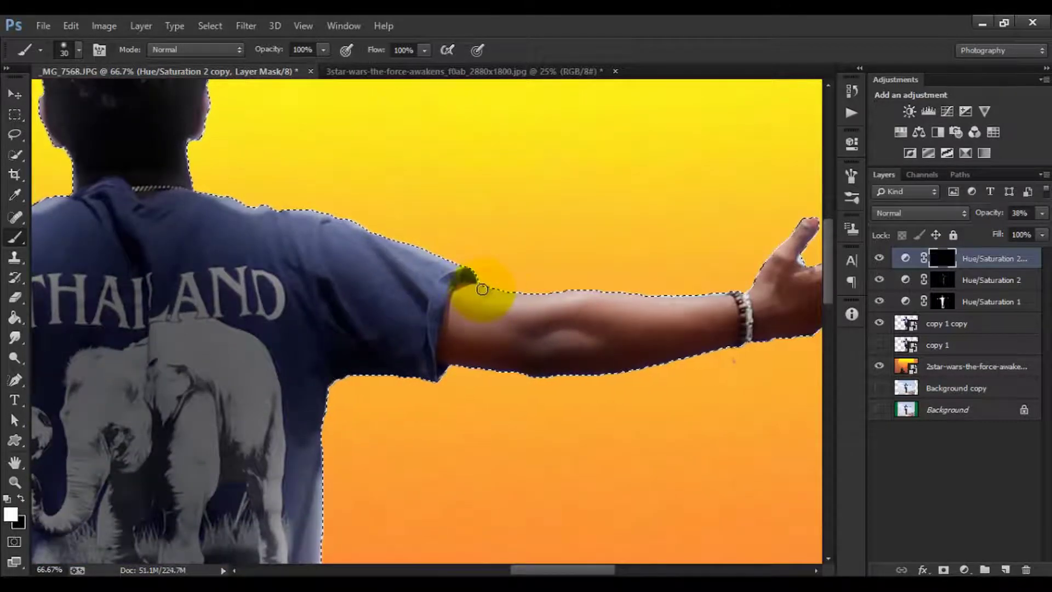
drag(482, 287, 527, 297)
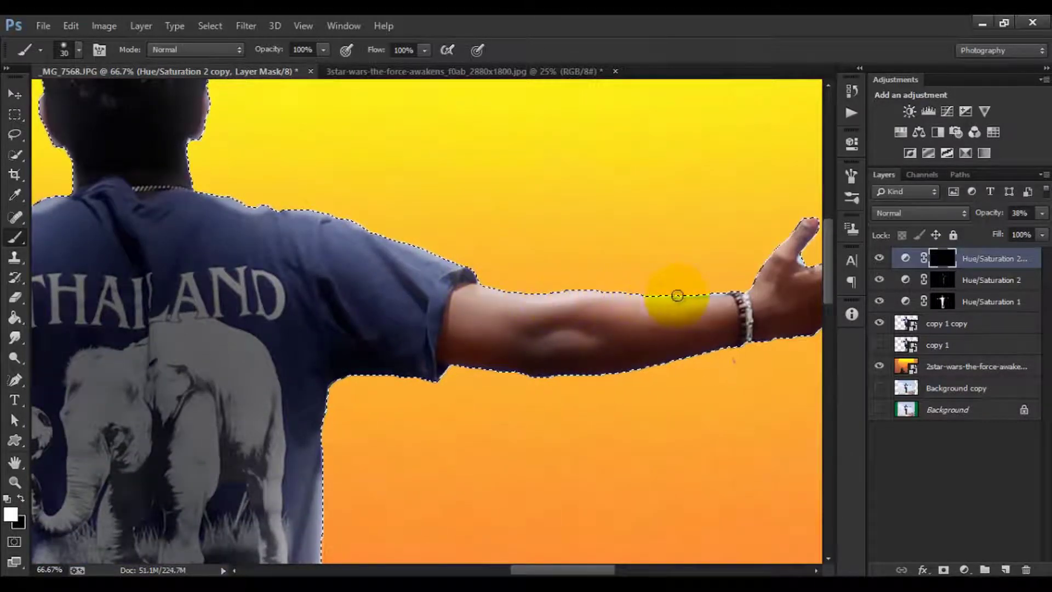
drag(754, 286, 781, 253)
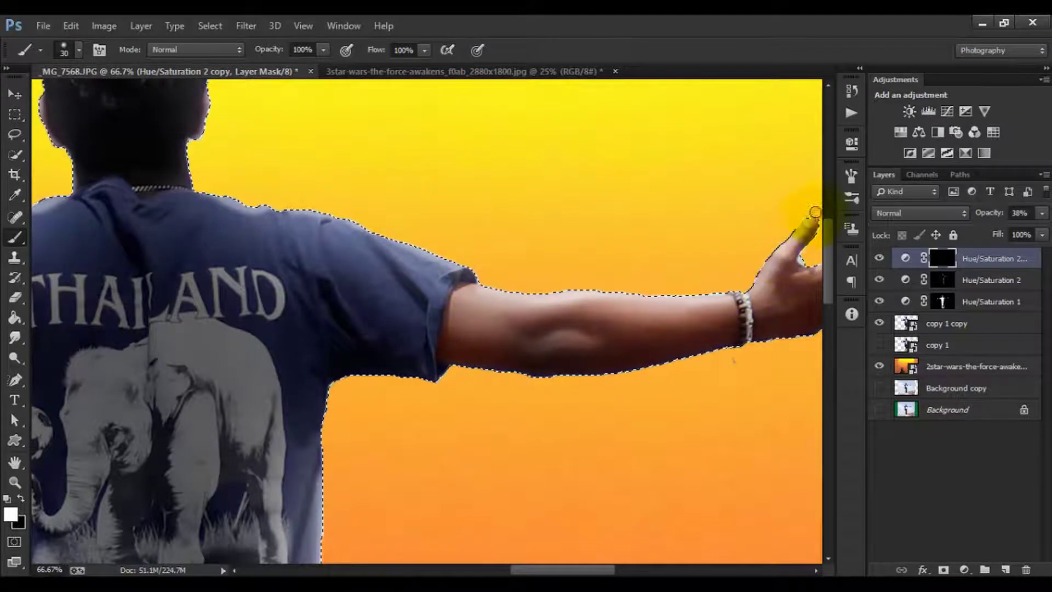
mouse_move(815, 212)
mouse_down()
mouse_move(533, 263)
mouse_move(564, 236)
mouse_move(576, 263)
mouse_up()
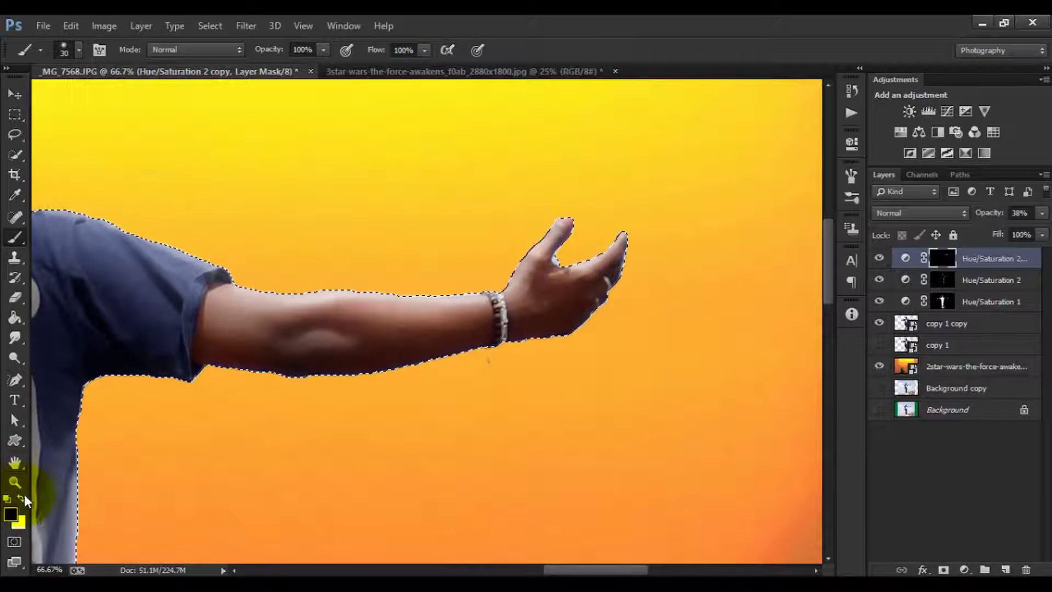
drag(542, 247, 570, 226)
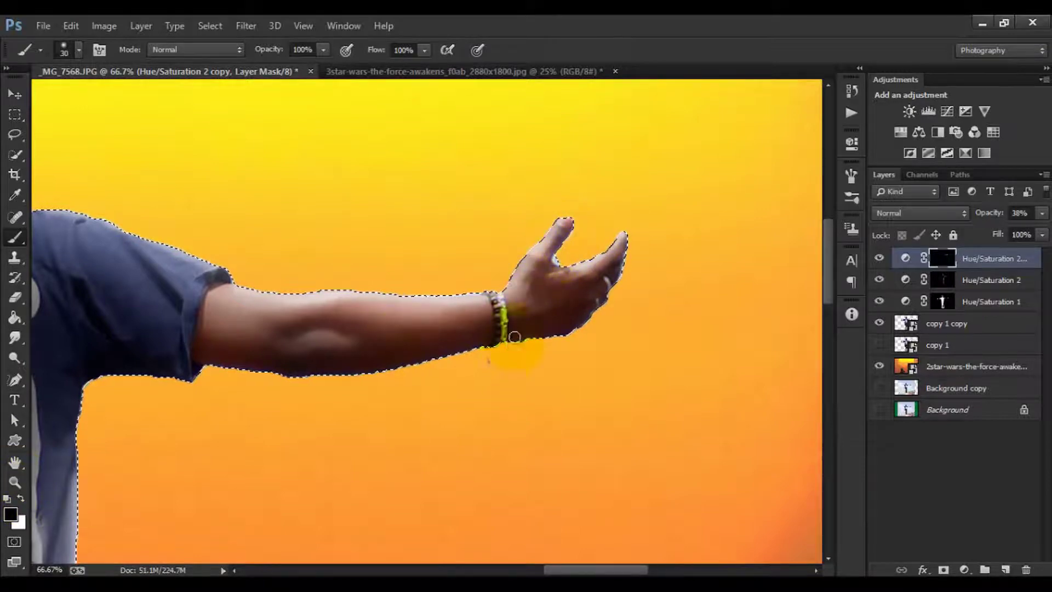
drag(514, 336, 410, 322)
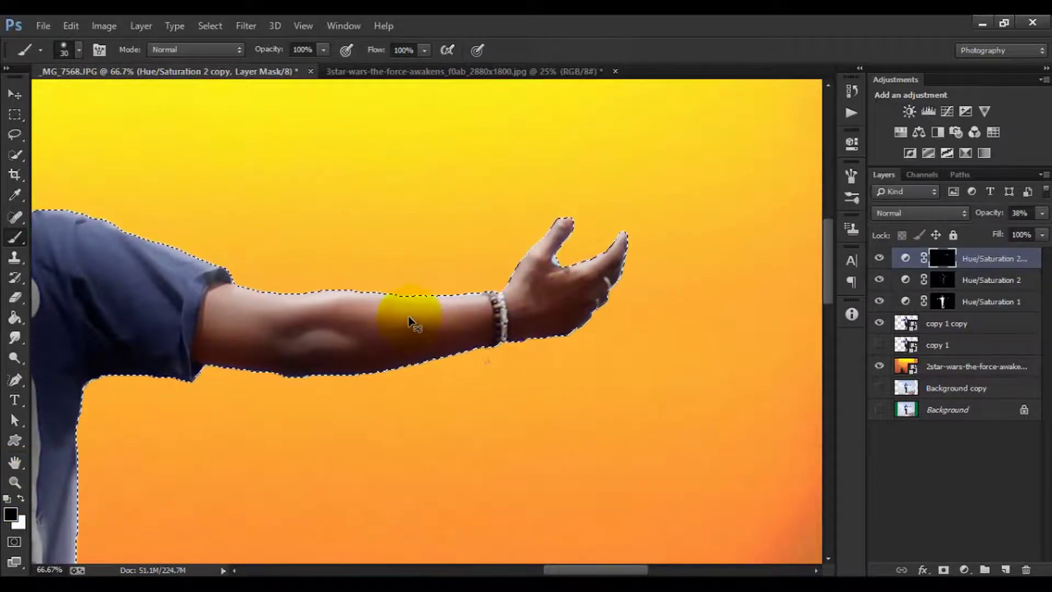
key(ctrl+minus)
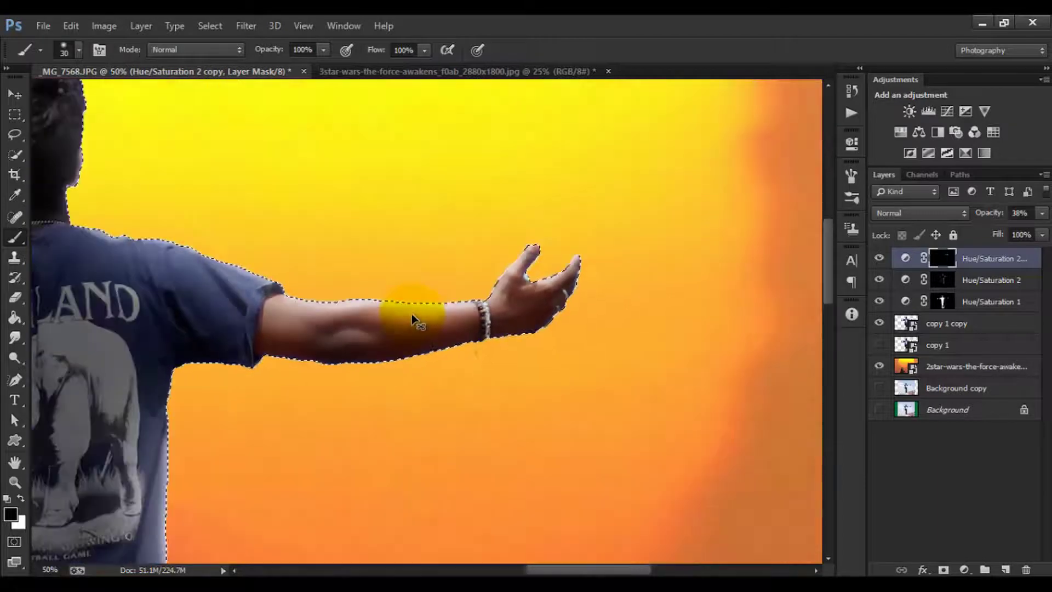
key(ctrl+minus)
mouse_move(247, 290)
mouse_down()
mouse_move(285, 296)
mouse_move(366, 262)
mouse_move(366, 174)
mouse_up()
- Deselect the man, toggle the top Hue/Saturation layer to compare, then stamp visible and undo it
ctrl+click(943, 301)
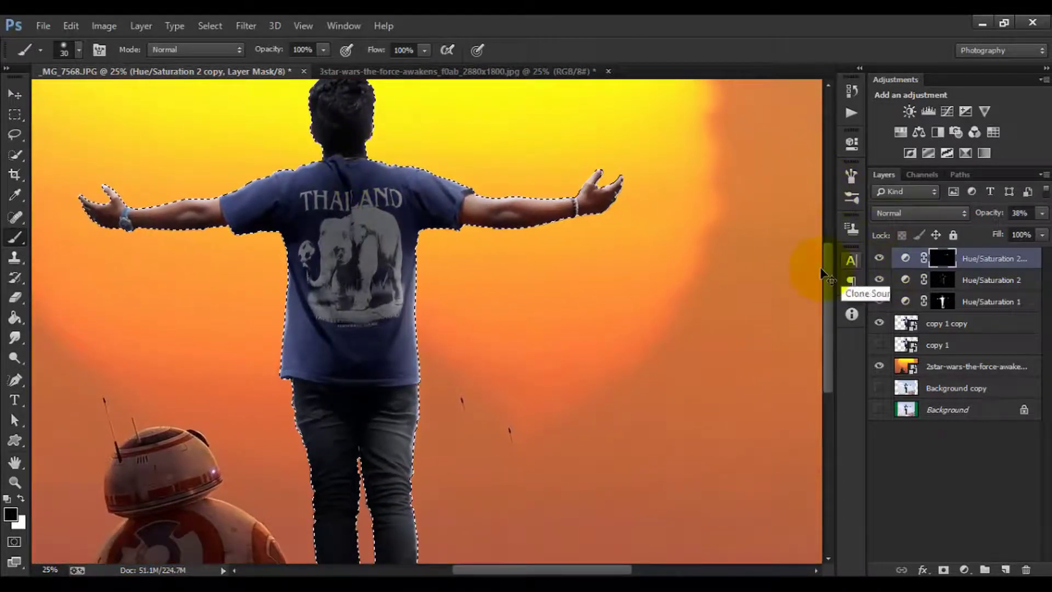
key(ctrl+d)
click(879, 258)
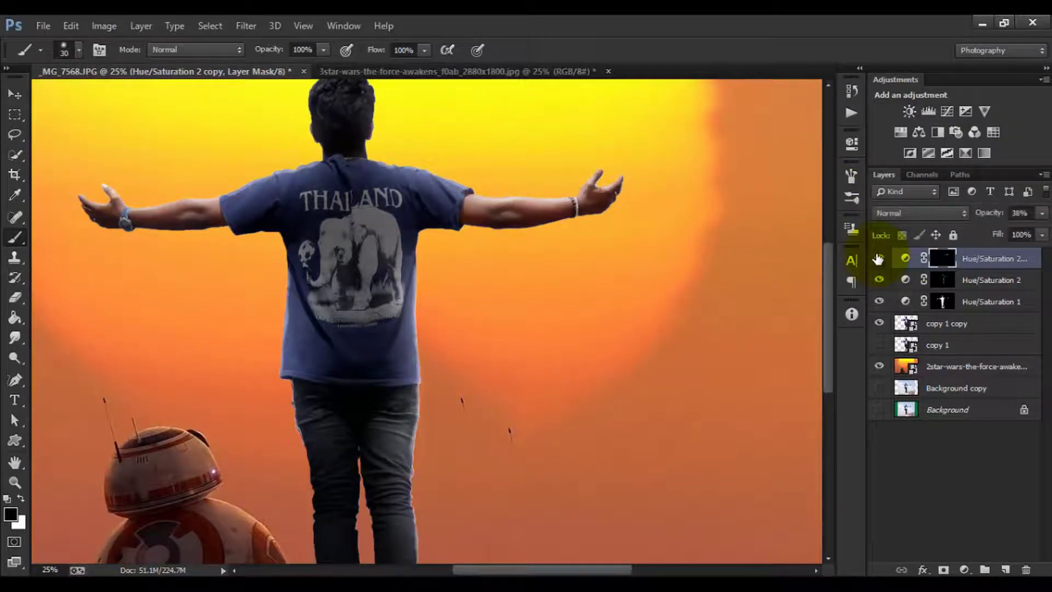
click(880, 258)
scroll(735, 241, down, 2)
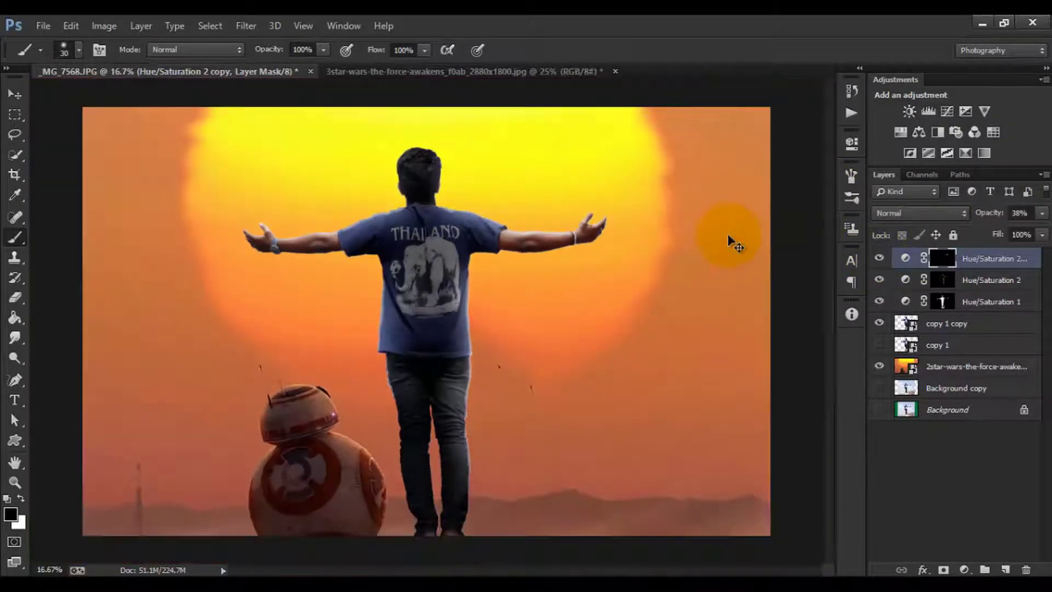
scroll(734, 241, up, 2)
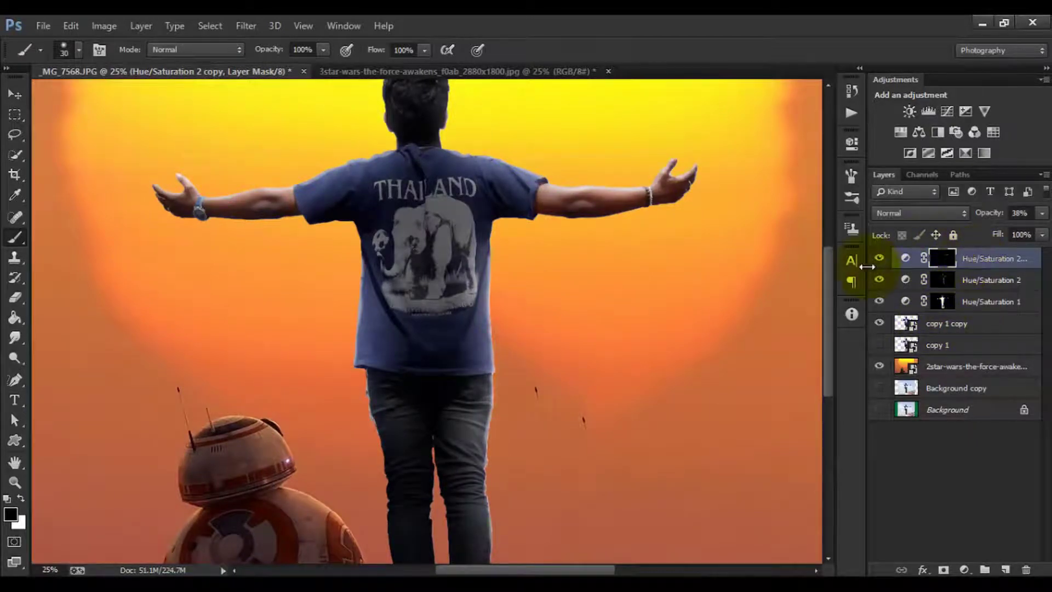
key(ctrl+shift+alt+e)
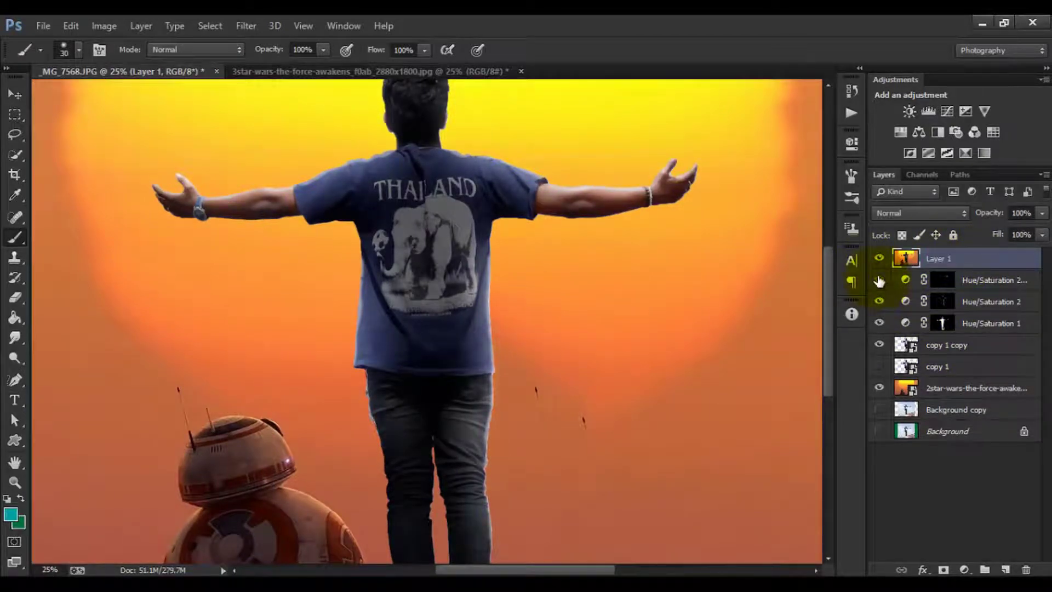
key(ctrl+z)
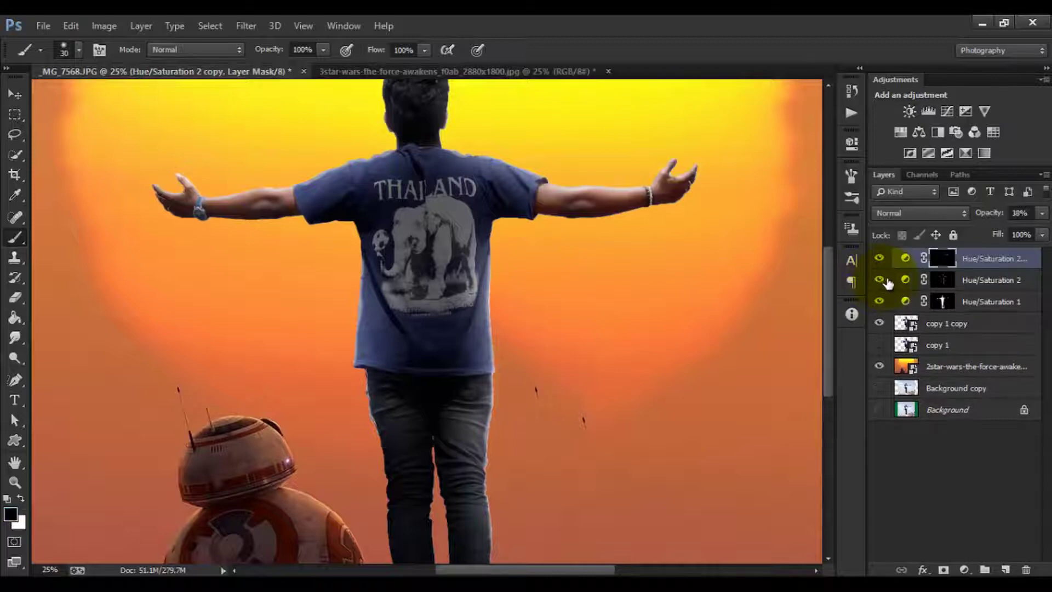
- Hide the Background layer and Merge Visible into a single layer
click(882, 362)
right_click(981, 260)
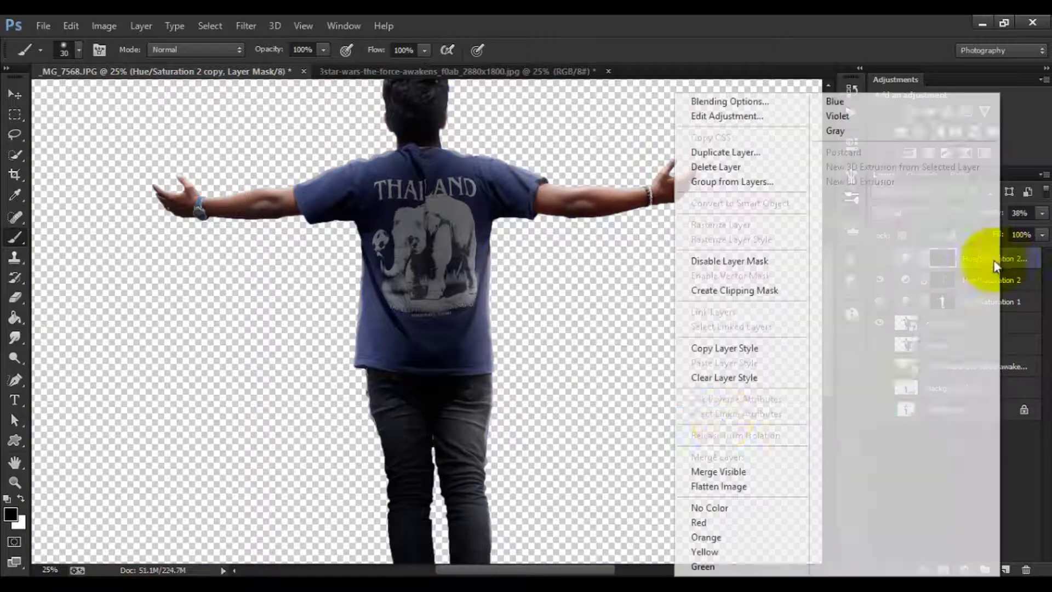
click(725, 465)
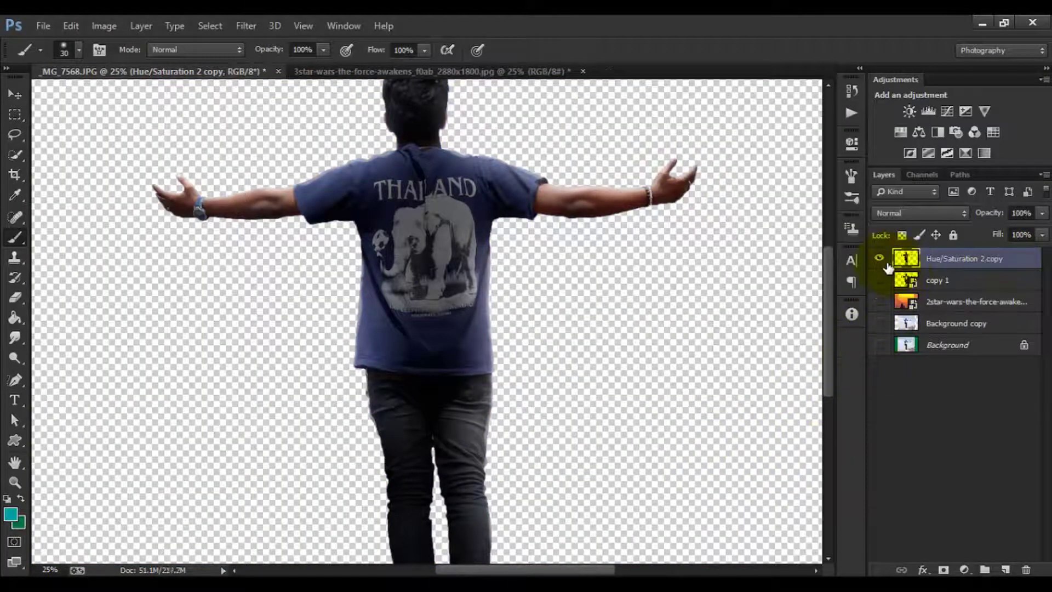
- Show the star-wars sunset behind the man and duplicate his merged layer
click(879, 301)
key(ctrl+i)
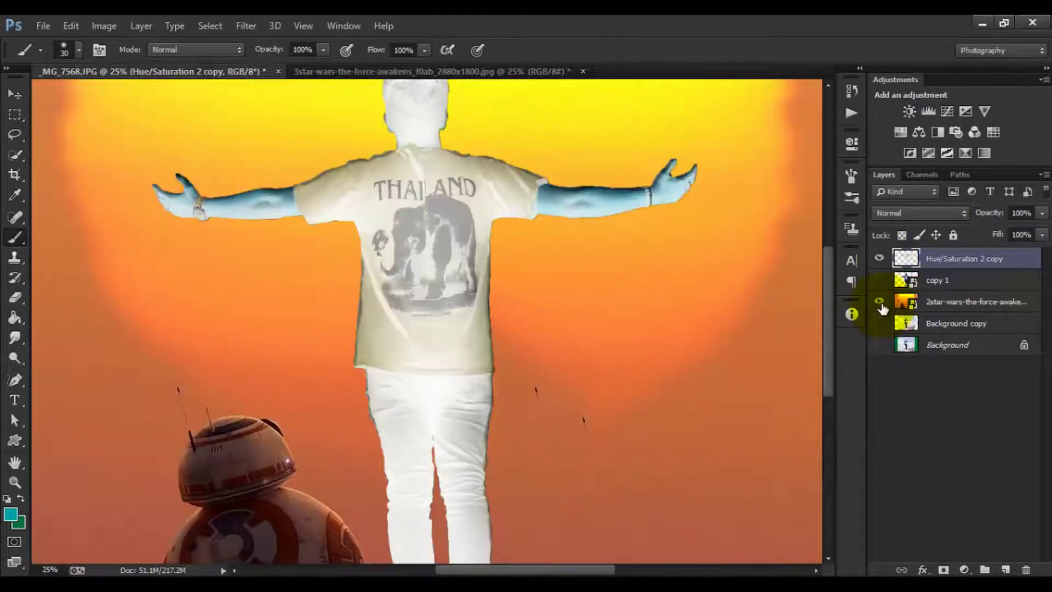
key(ctrl+z)
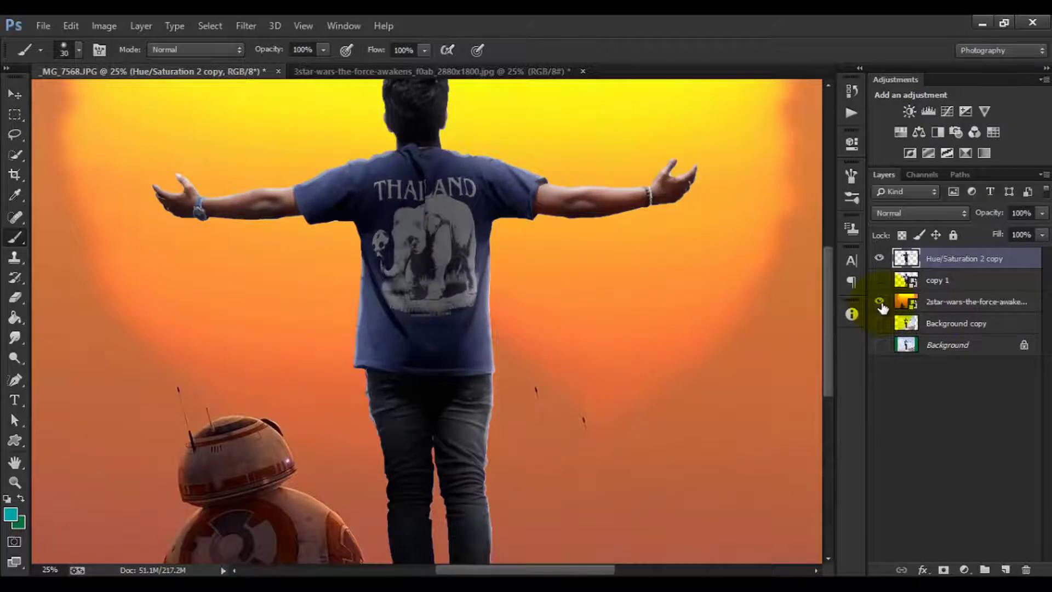
key(ctrl+minus)
key(ctrl+minus)
key(ctrl+plus)
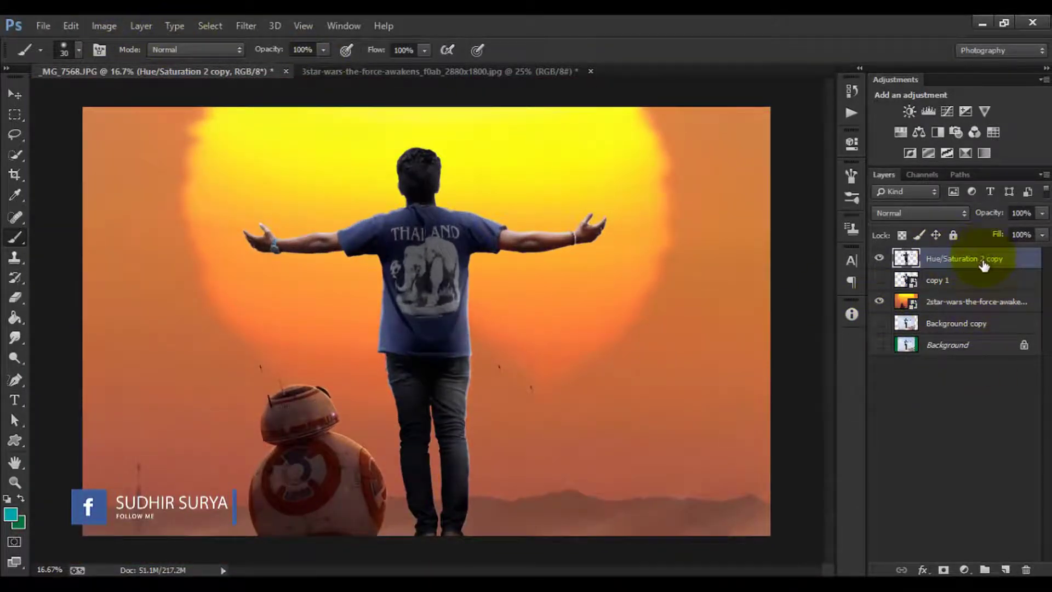
key(ctrl+j)
- Open Color Balance and warm the shadows to +7, -4, -20
click(104, 25)
mouse_move(127, 65)
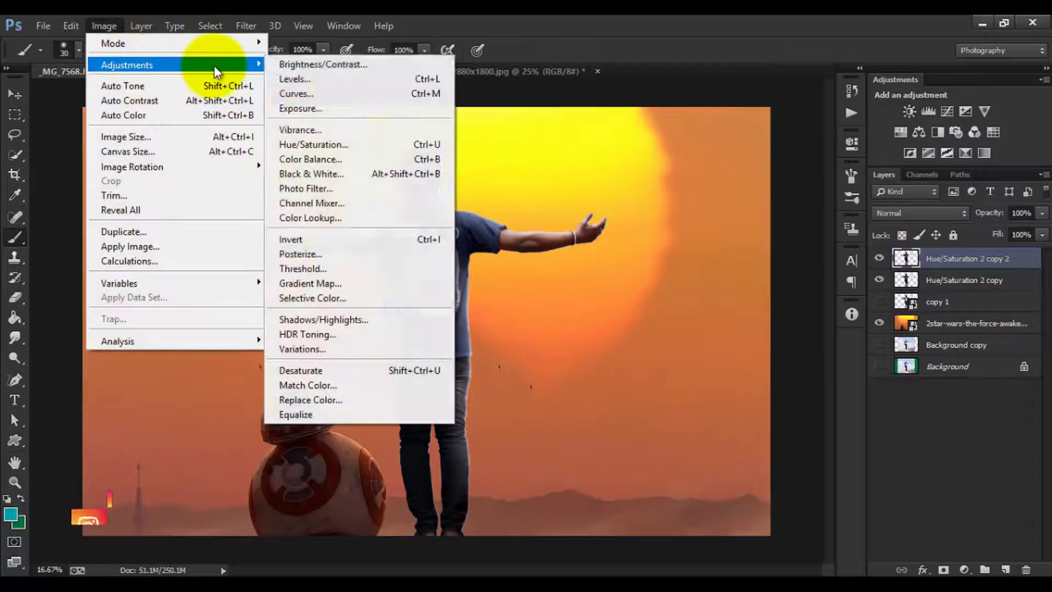
click(353, 159)
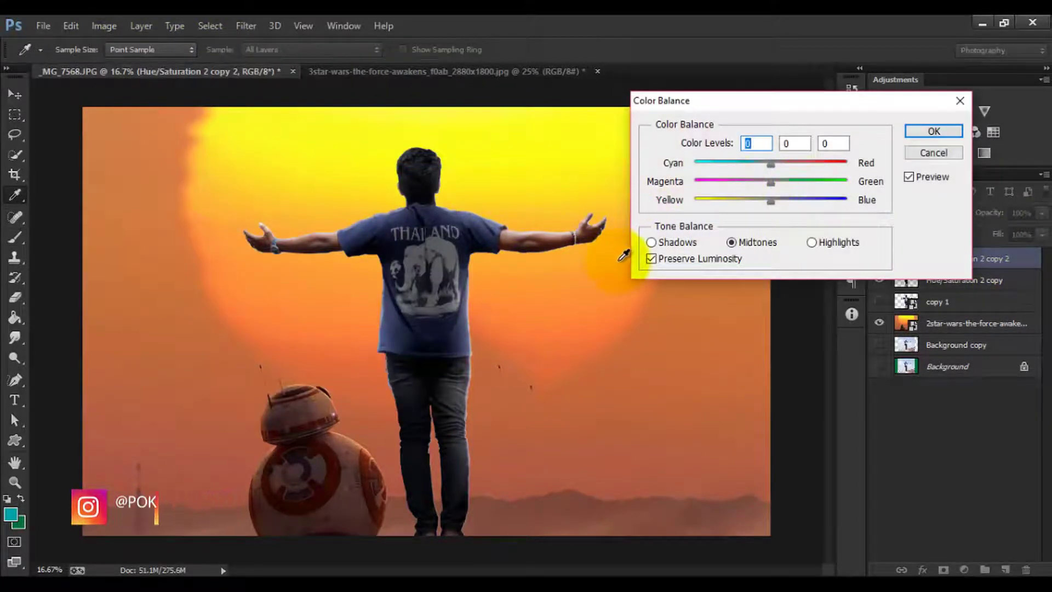
key(ctrl+plus)
mouse_move(425, 151)
mouse_down()
mouse_move(430, 200)
mouse_move(395, 195)
mouse_up()
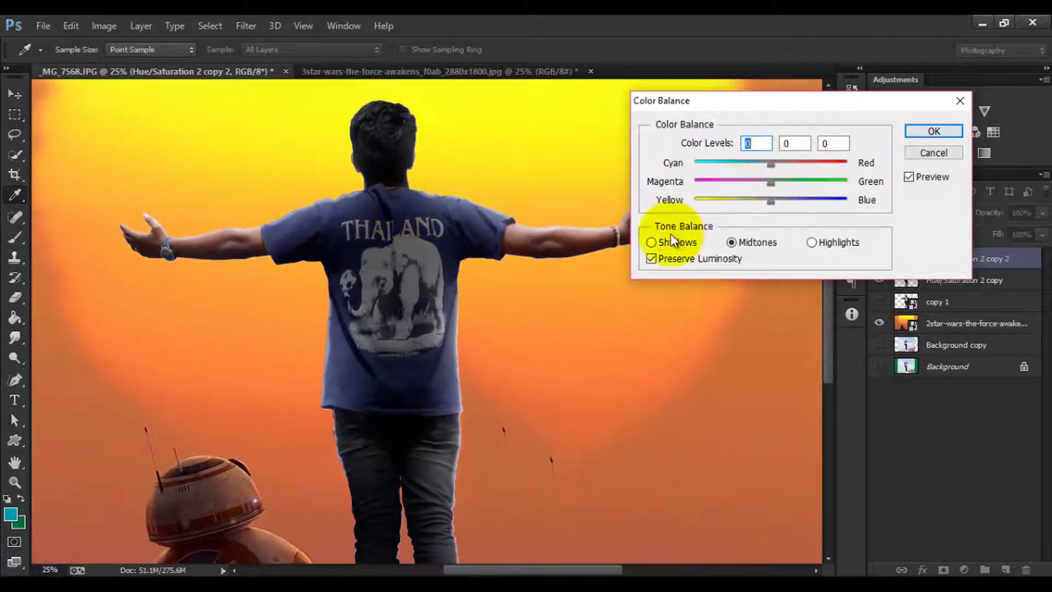
click(651, 242)
mouse_move(770, 200)
mouse_down()
mouse_move(747, 201)
mouse_move(777, 182)
mouse_move(766, 180)
mouse_move(783, 163)
mouse_move(772, 163)
mouse_move(772, 183)
mouse_move(751, 202)
mouse_move(768, 206)
mouse_move(755, 202)
mouse_up()
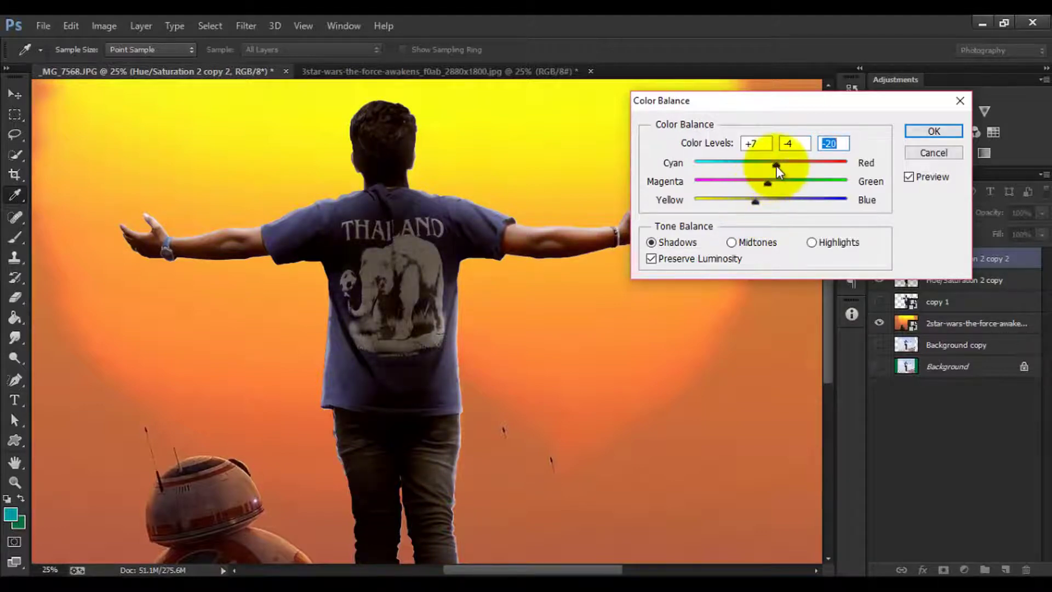
- Shift midtones toward red, set highlights to +8, -14, -21, and apply Color Balance
click(733, 242)
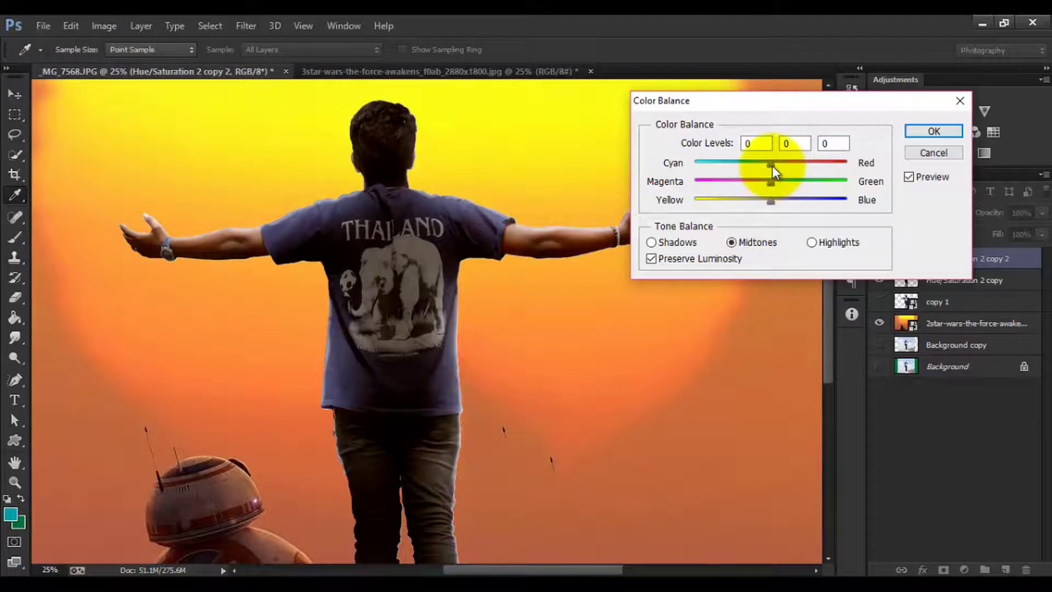
mouse_move(787, 167)
mouse_down()
mouse_move(764, 166)
mouse_move(779, 166)
mouse_move(751, 198)
mouse_up()
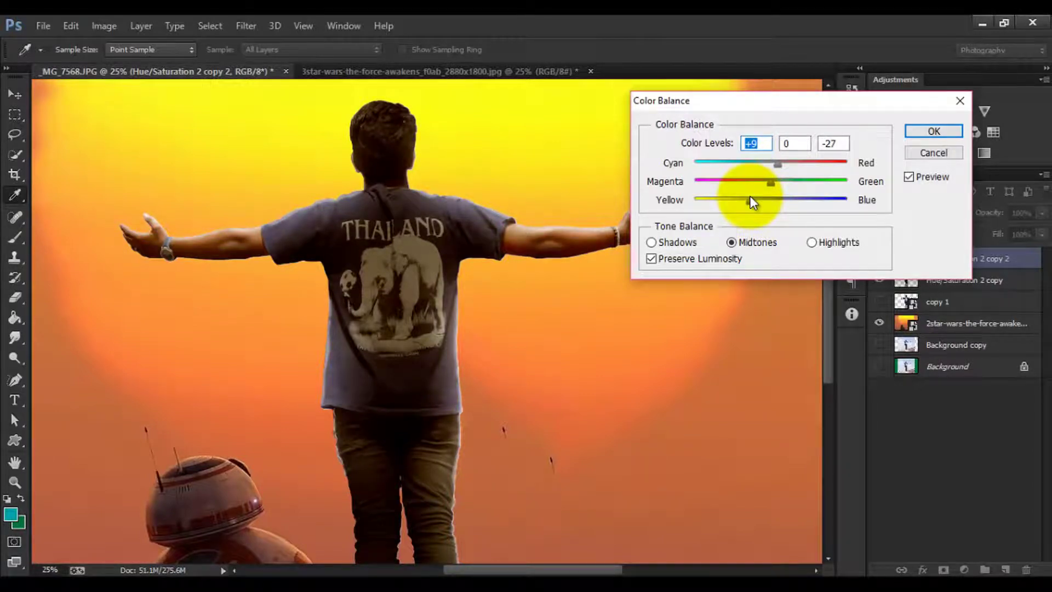
click(812, 243)
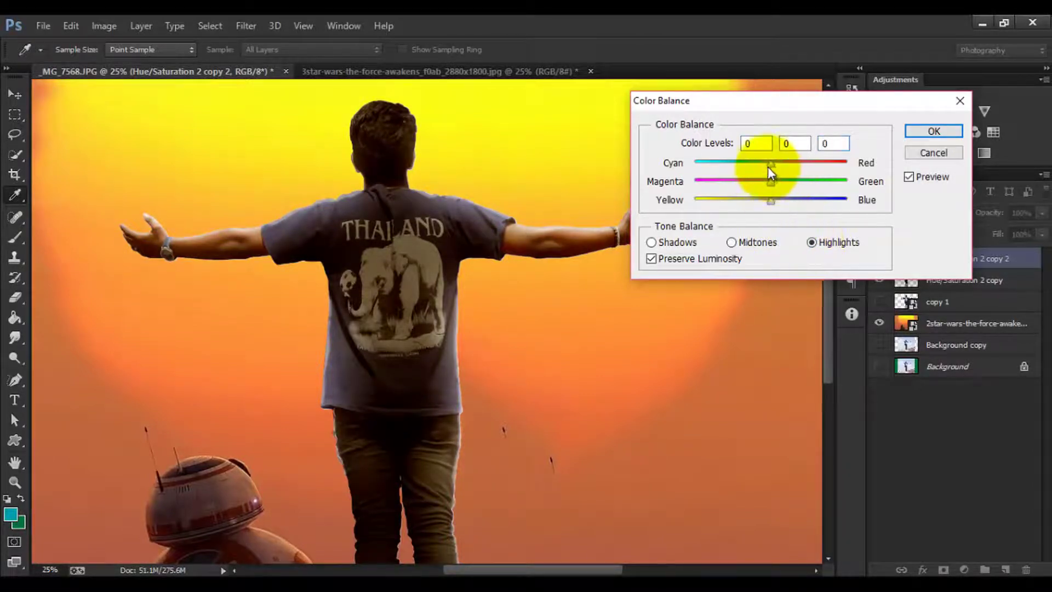
mouse_move(769, 182)
mouse_down()
mouse_move(759, 183)
mouse_move(778, 163)
mouse_up()
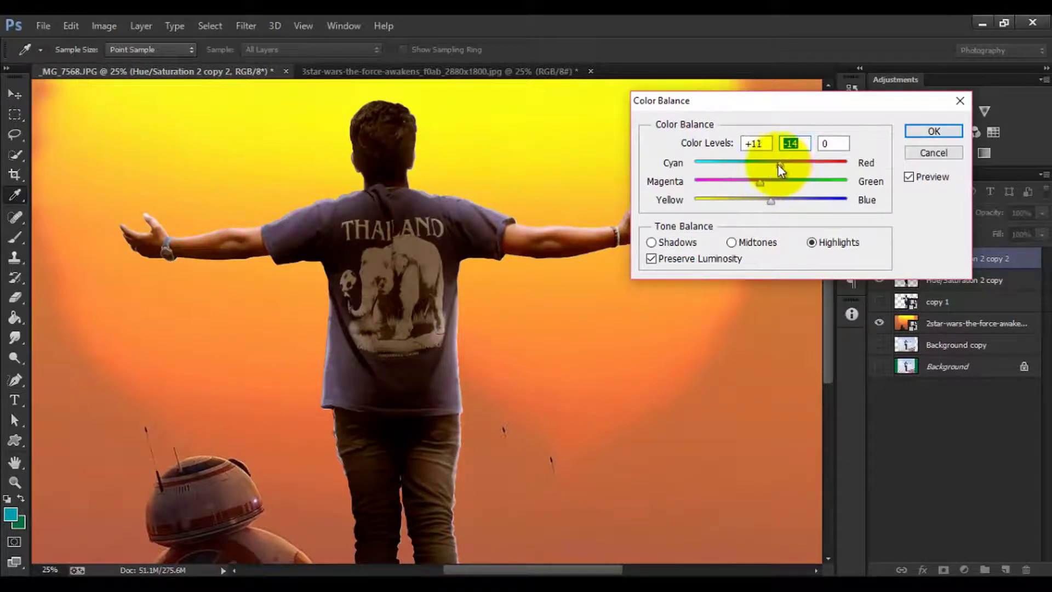
drag(768, 199, 756, 199)
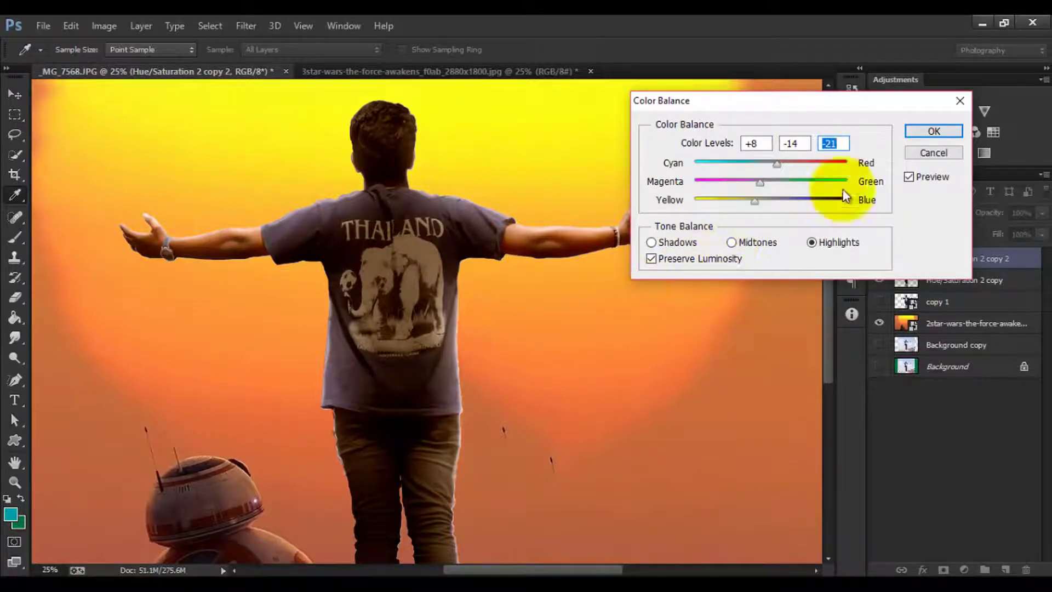
click(931, 131)
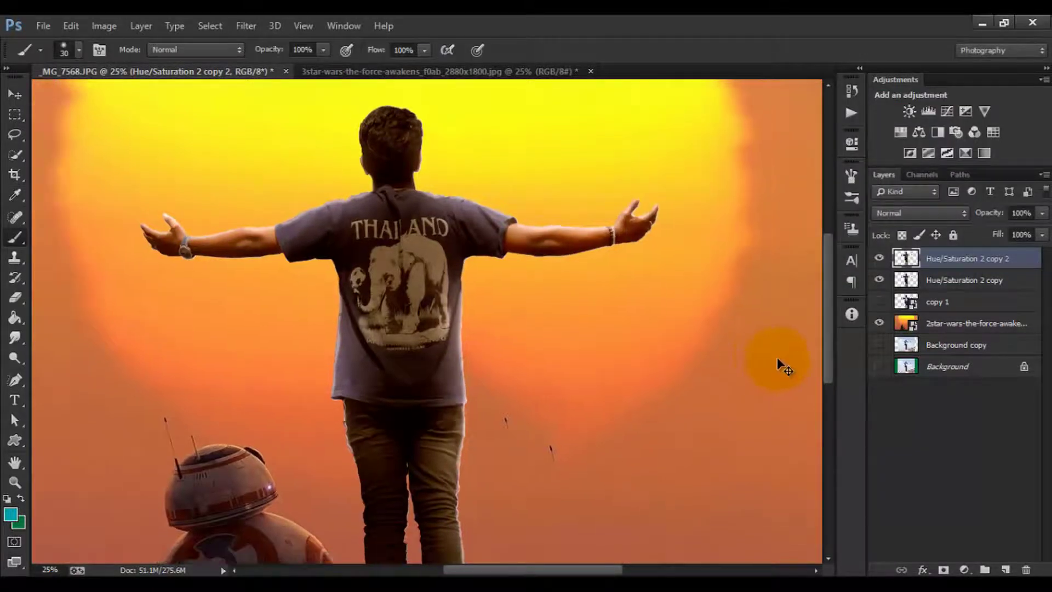
key(ctrl+0)
- Duplicate the colour-balanced man layer and hide the two older copies
click(879, 259)
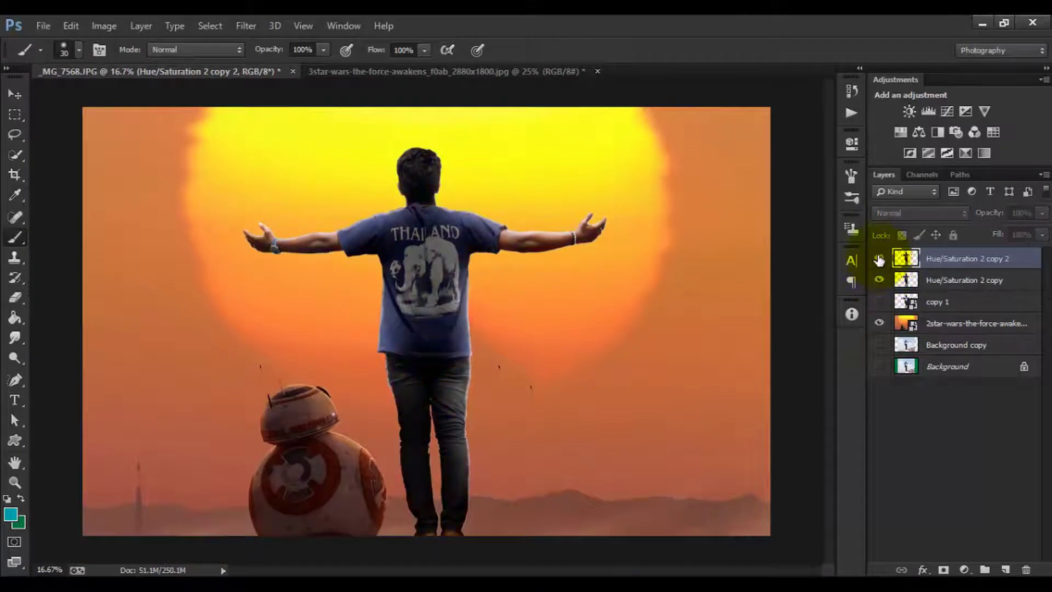
click(879, 259)
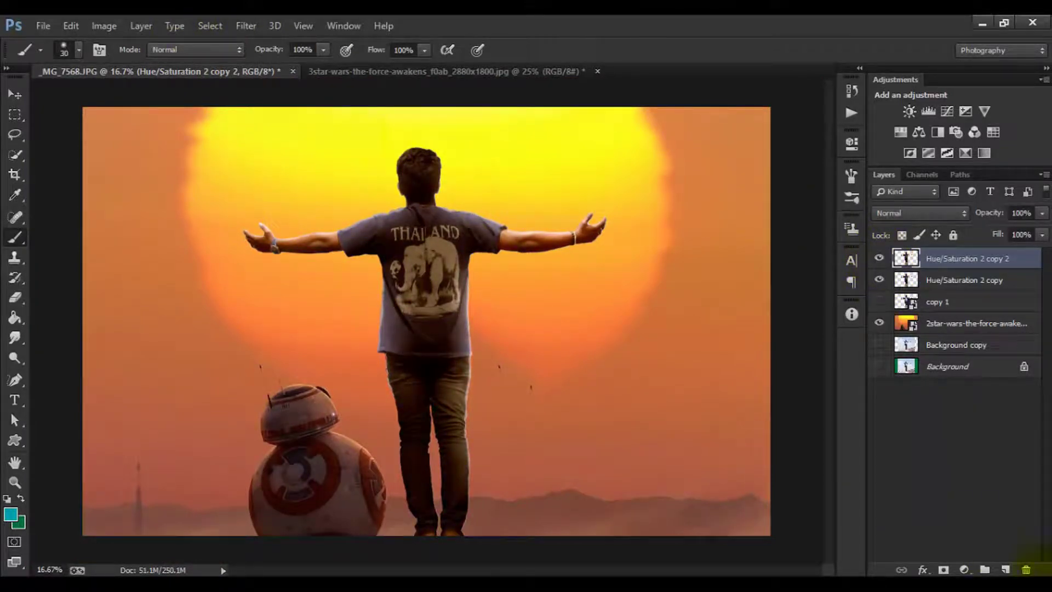
key(ctrl+j)
click(879, 280)
click(879, 302)
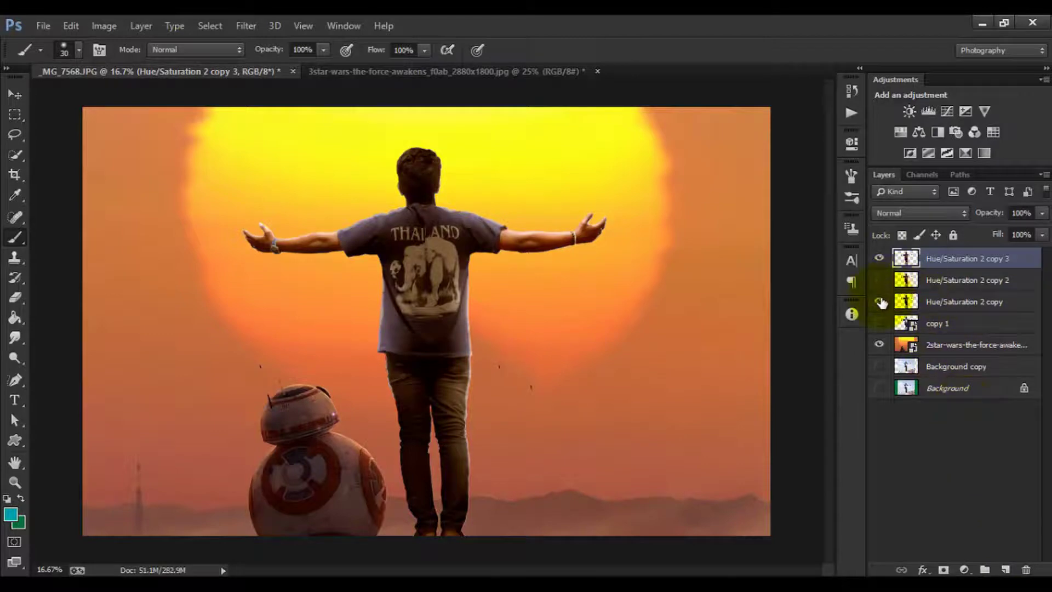
- In Channel Mixer, set the red output constant to +2 and adjust the green constant
click(104, 26)
mouse_move(127, 64)
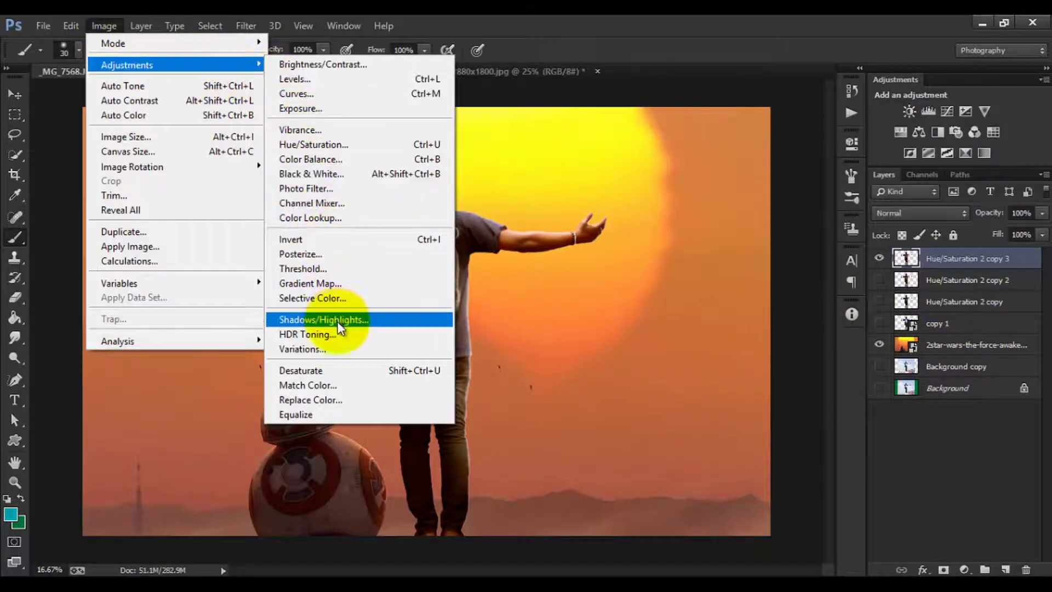
click(347, 203)
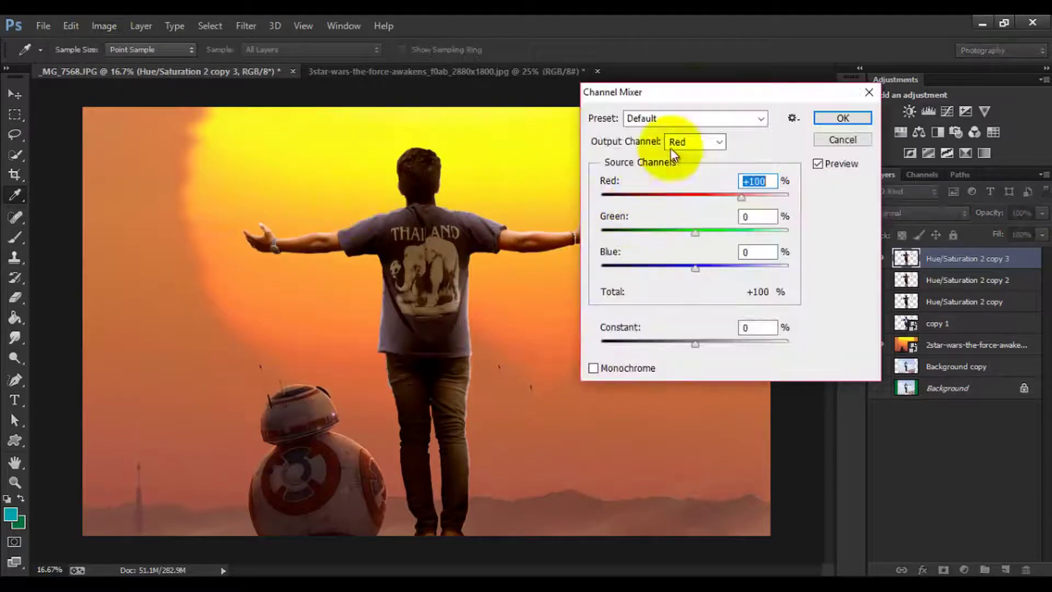
drag(695, 97, 711, 98)
click(711, 344)
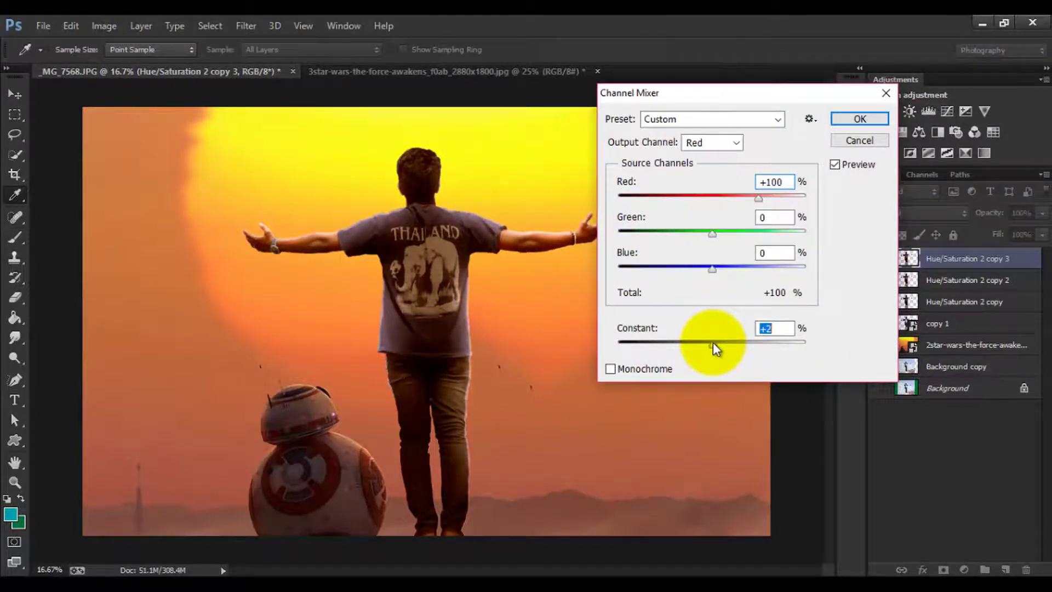
click(688, 124)
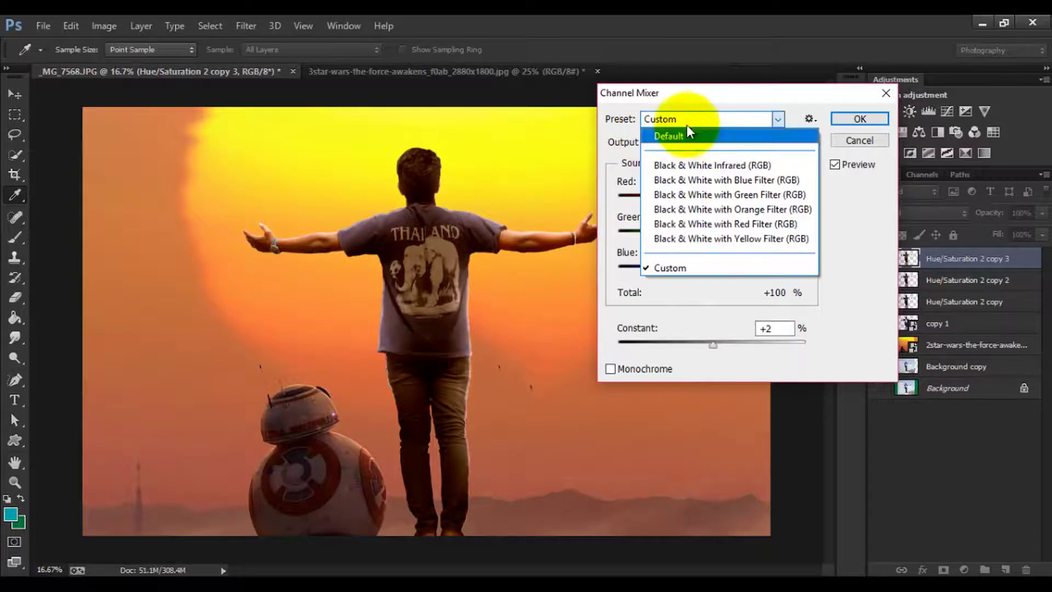
click(686, 125)
click(707, 143)
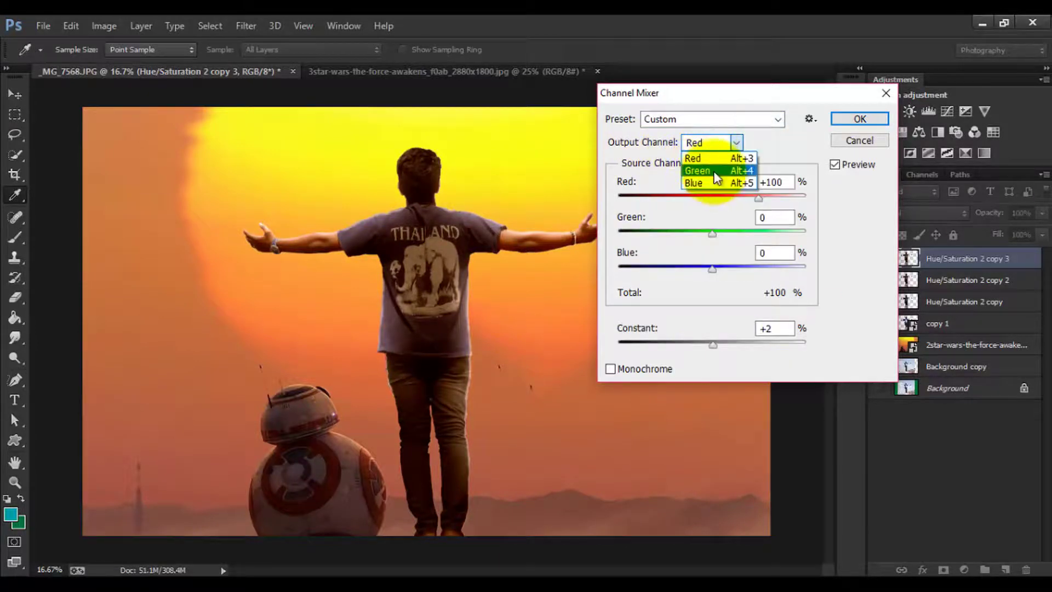
click(716, 171)
click(716, 344)
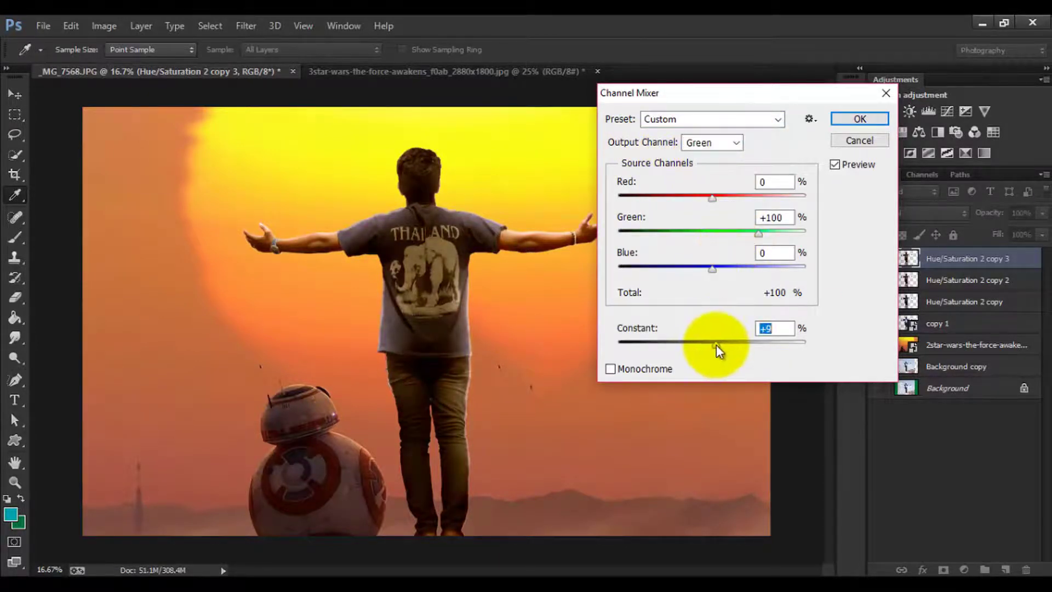
drag(716, 344, 712, 344)
text(0)
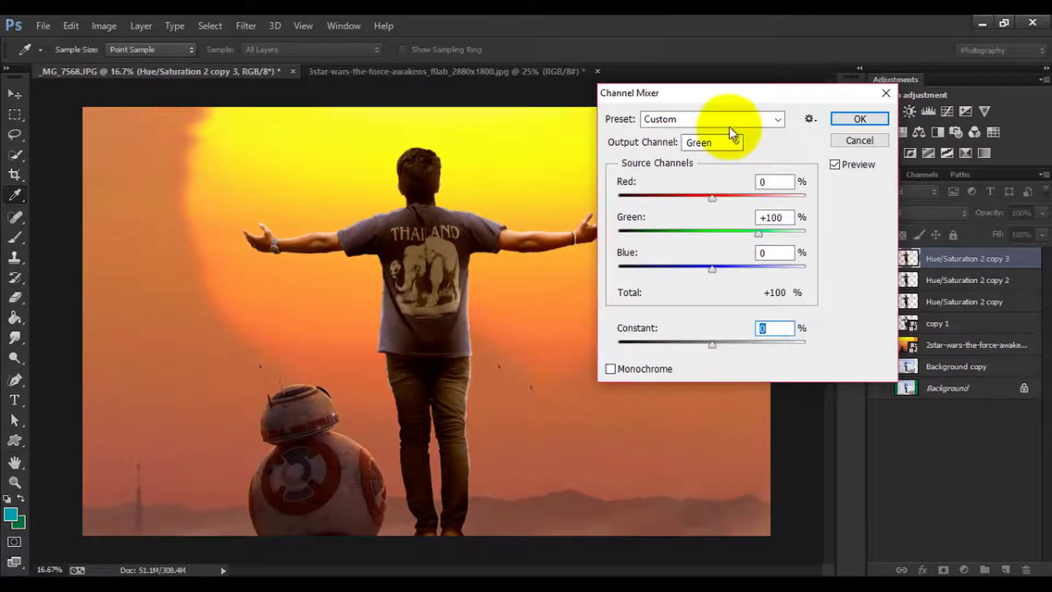
- Mix the blue output channel with blue at +68 and +12 red
click(724, 142)
click(721, 183)
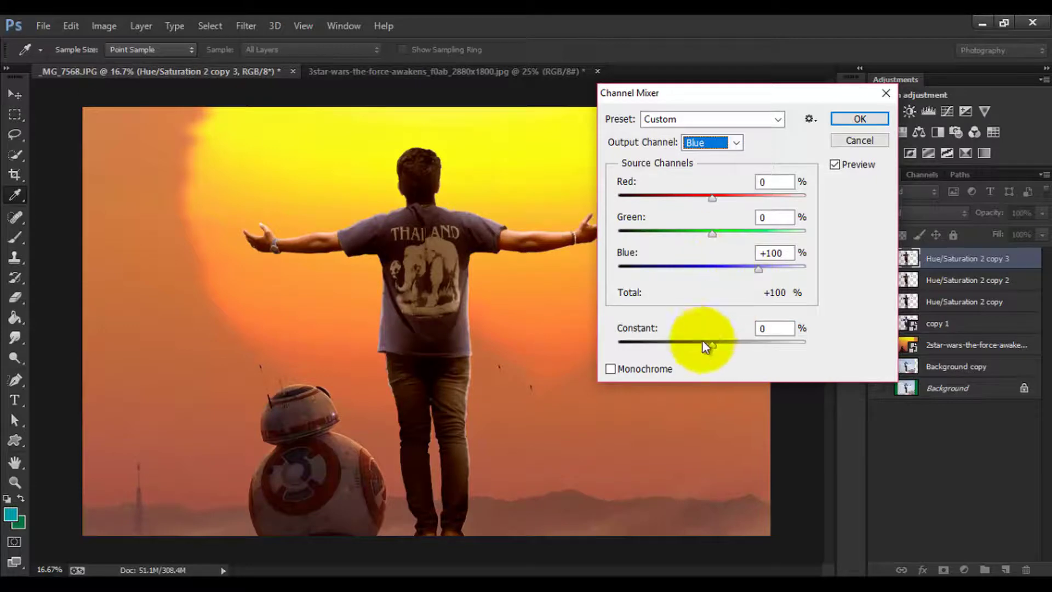
drag(714, 346, 714, 345)
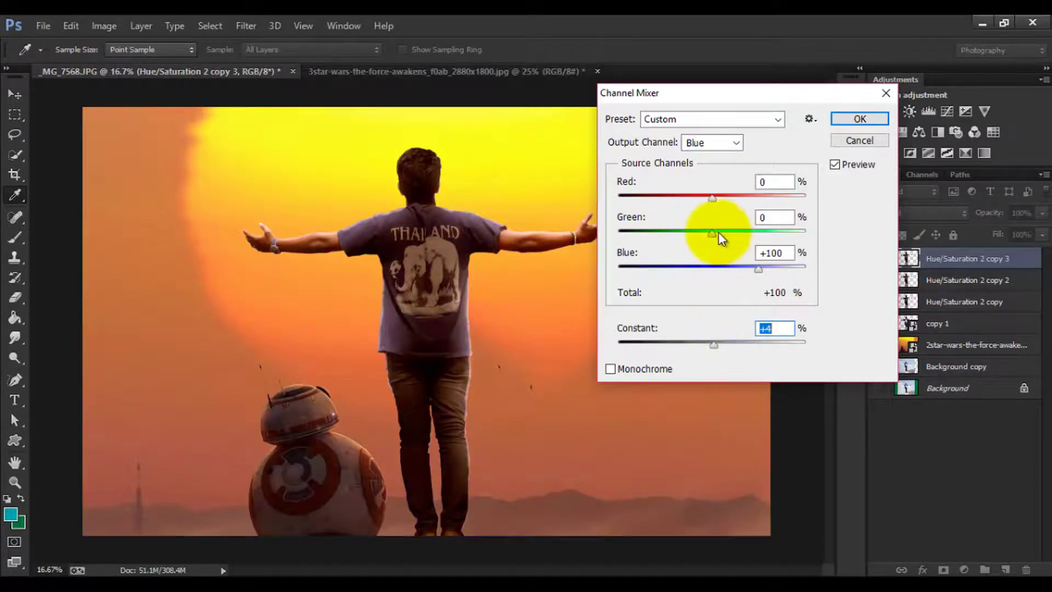
drag(718, 232, 715, 232)
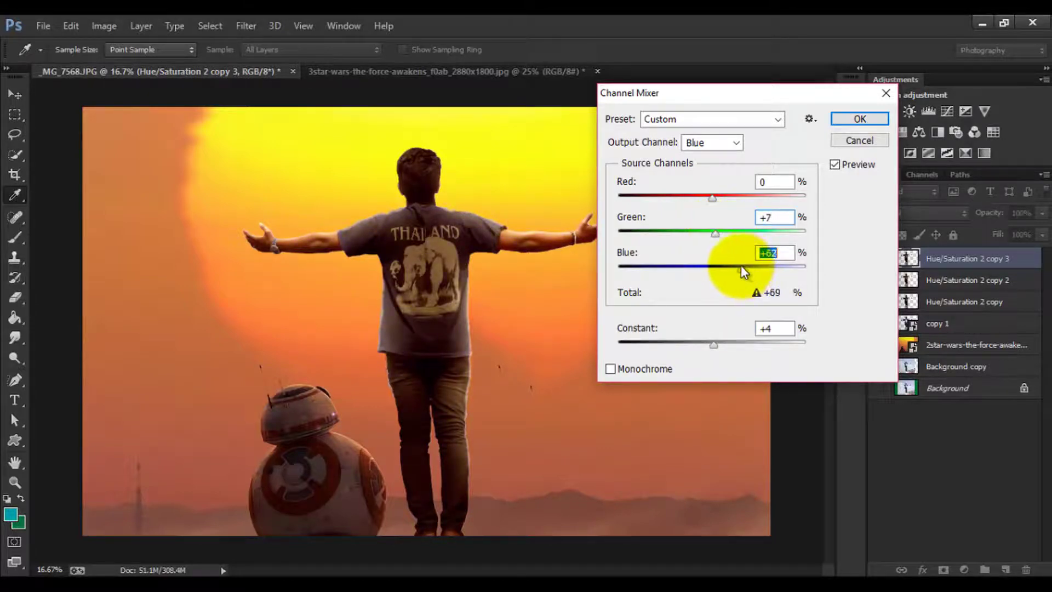
drag(741, 265, 744, 266)
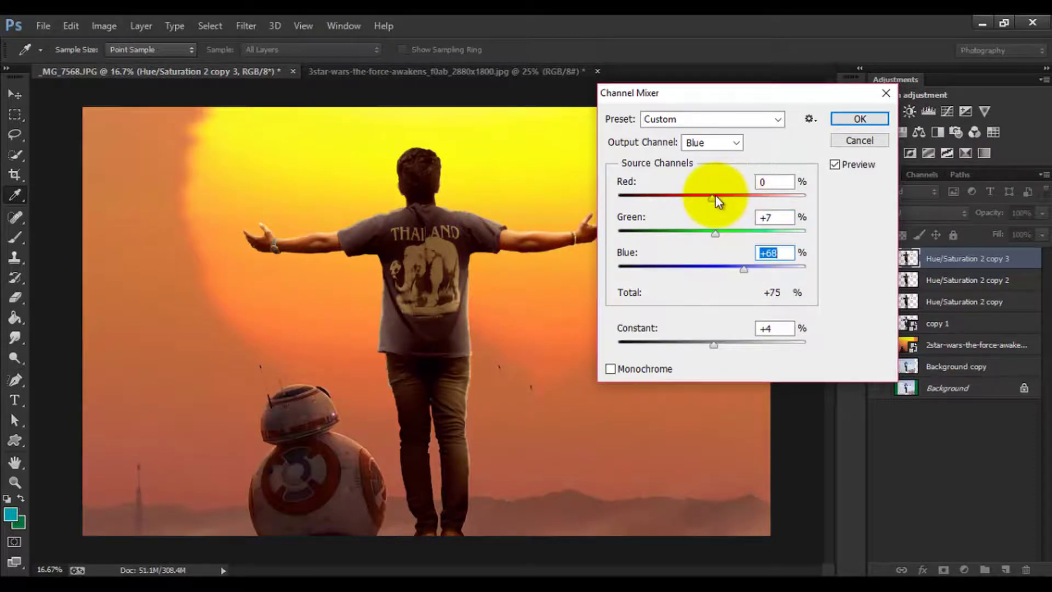
drag(715, 196, 718, 199)
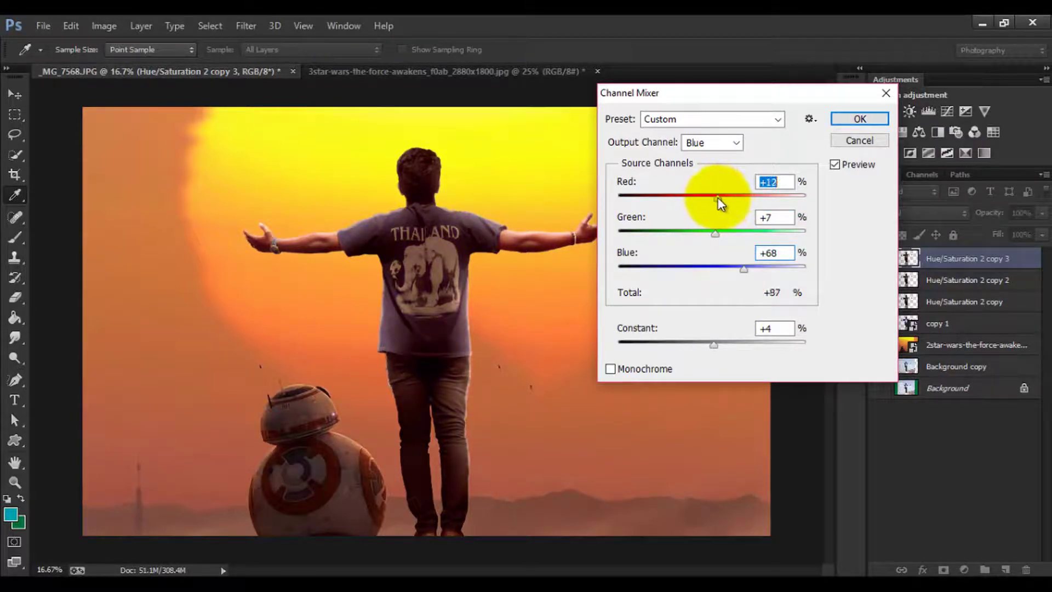
- Set the red output to red +114 and blue +9, apply, and compare before/after
click(709, 142)
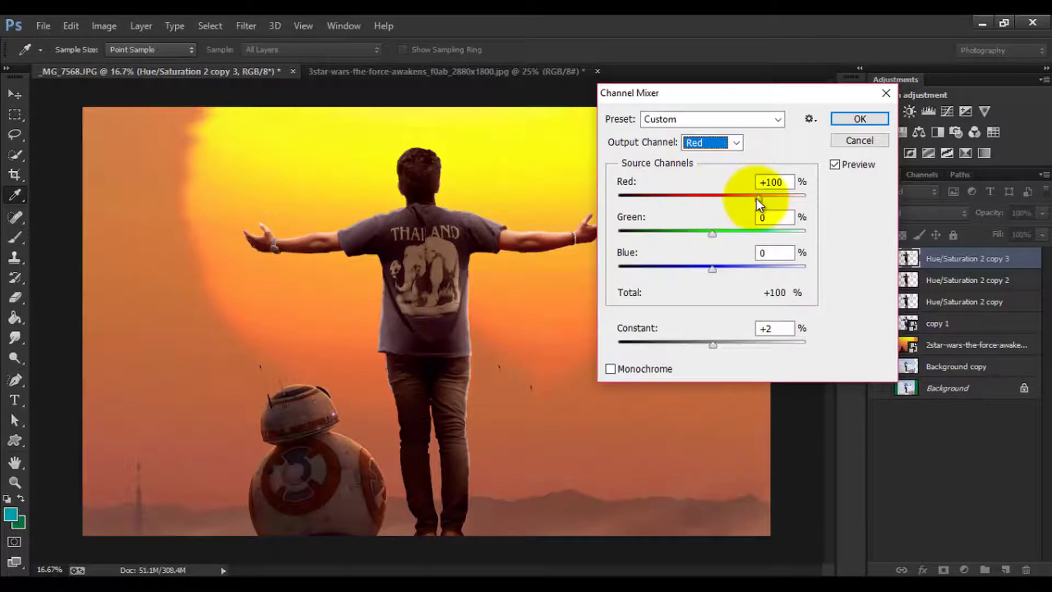
drag(756, 199, 766, 200)
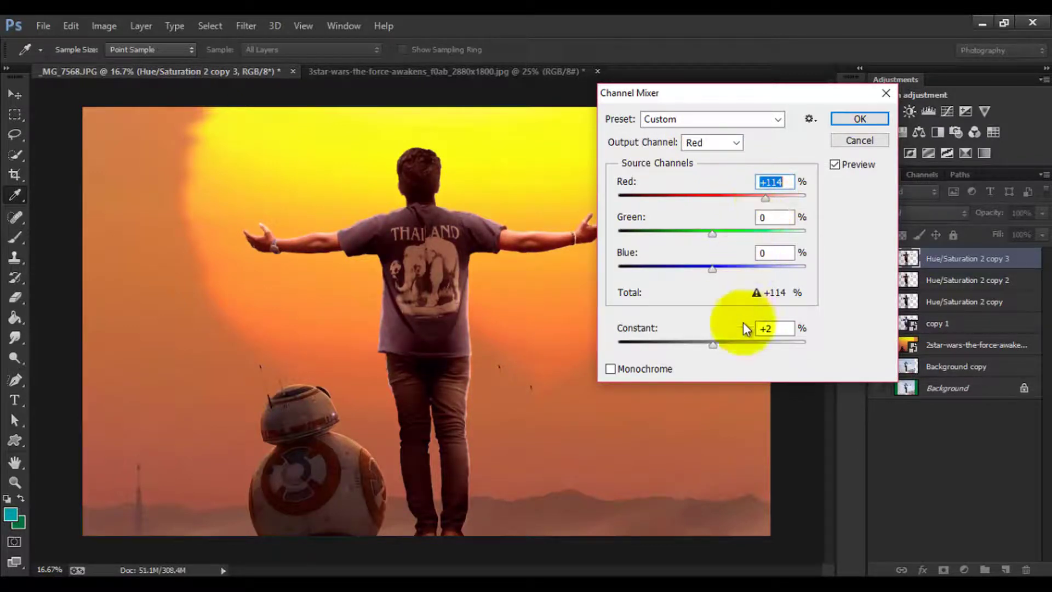
drag(712, 268, 716, 268)
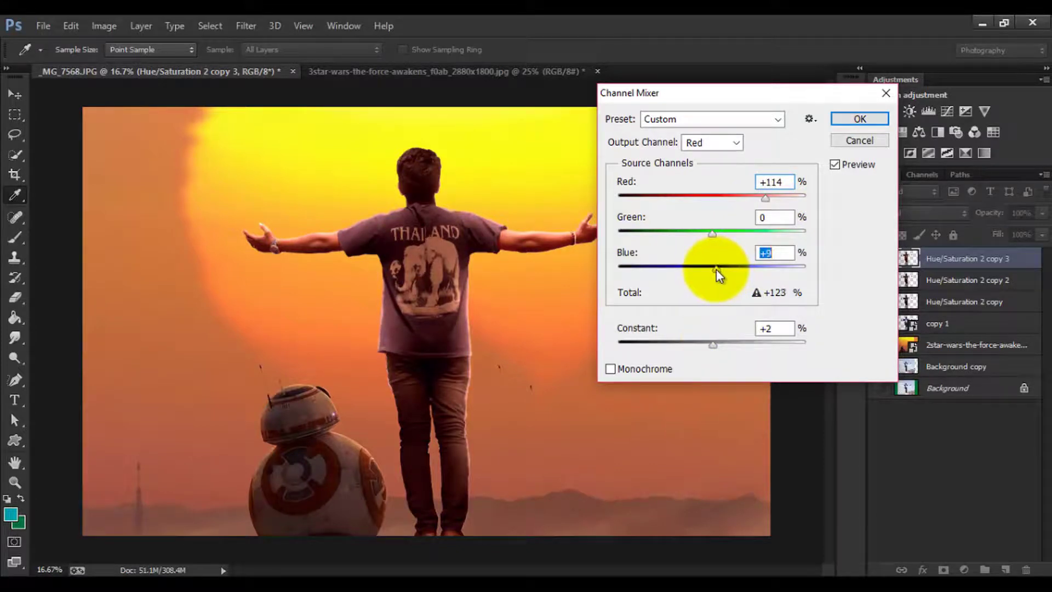
click(850, 120)
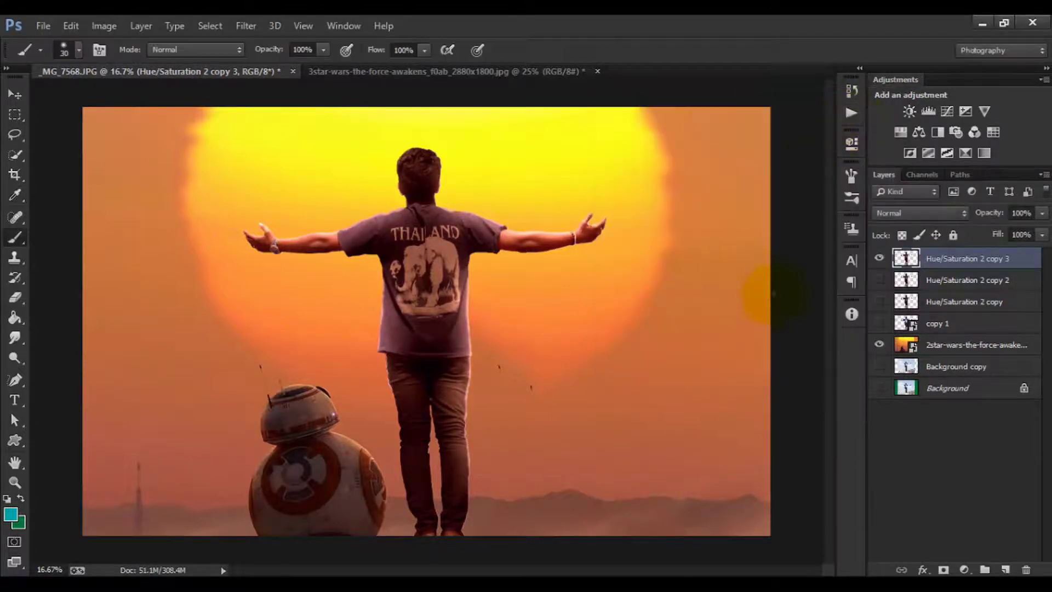
click(879, 258)
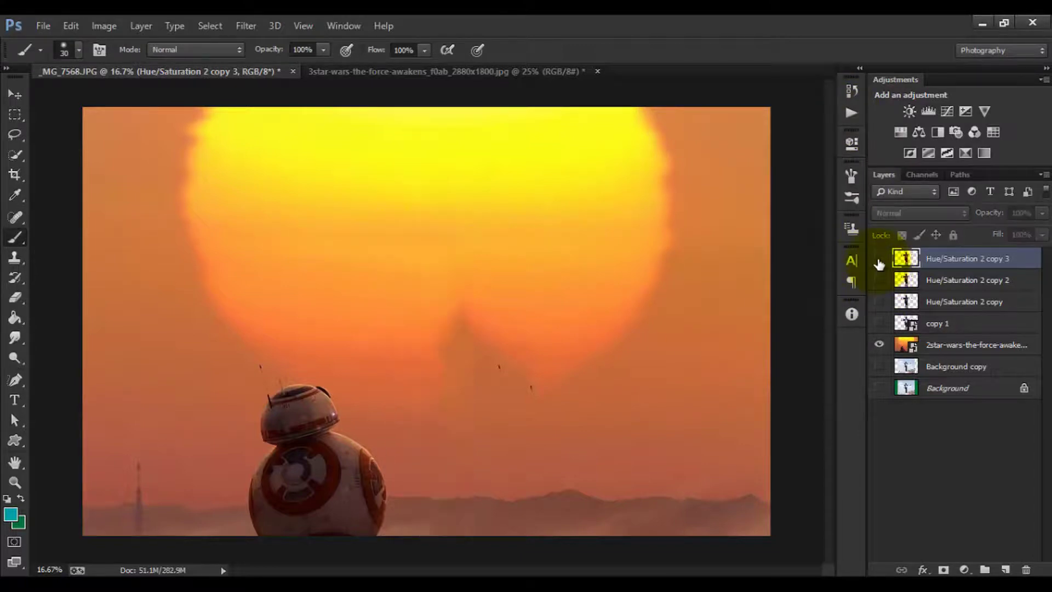
click(881, 278)
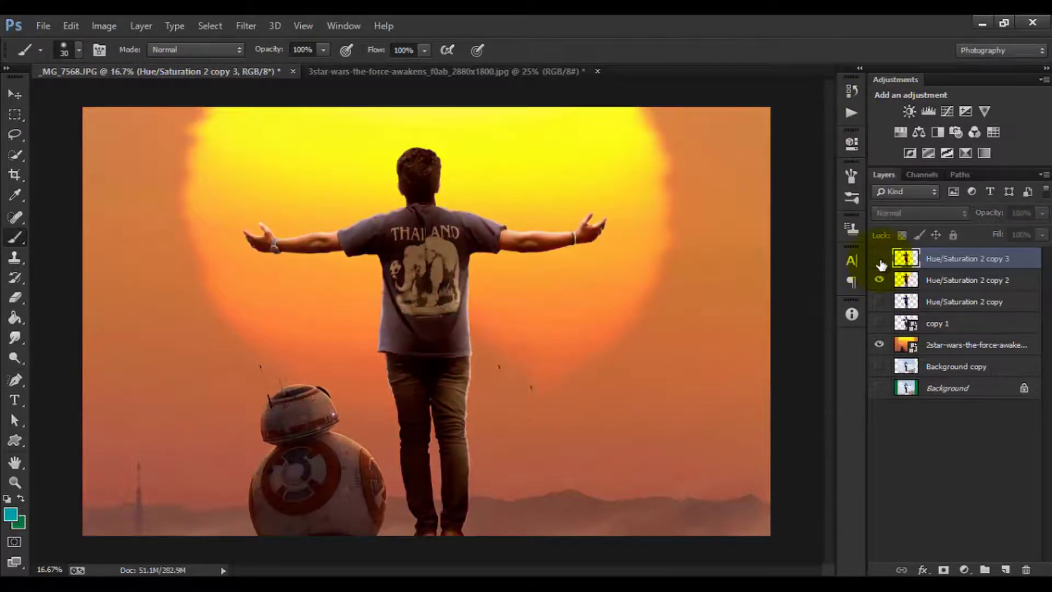
click(880, 277)
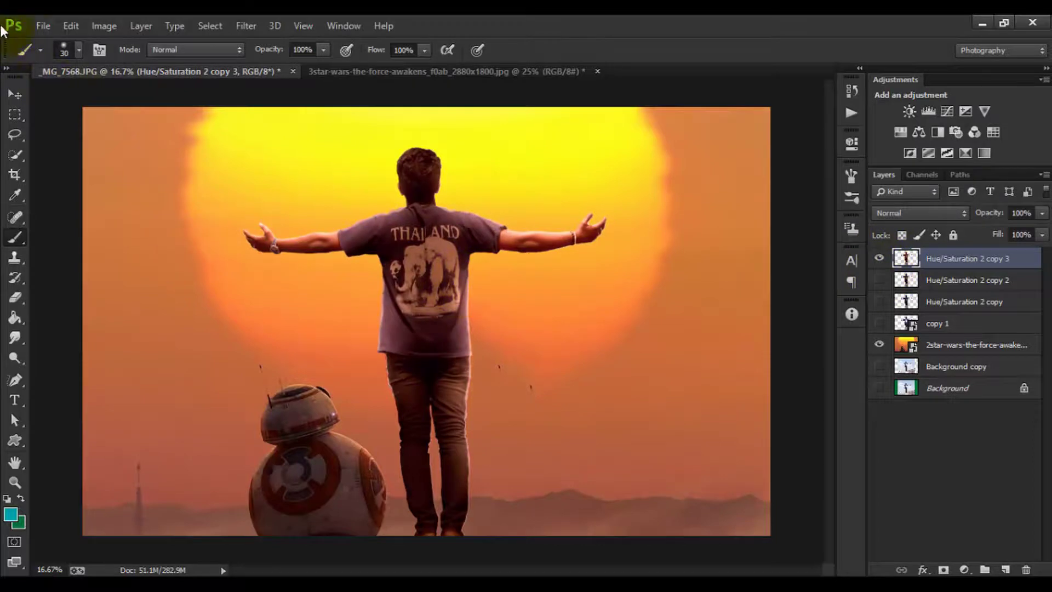
click(42, 26)
- Place the helicopter PNG up in the left sky at roughly 60% size
click(82, 290)
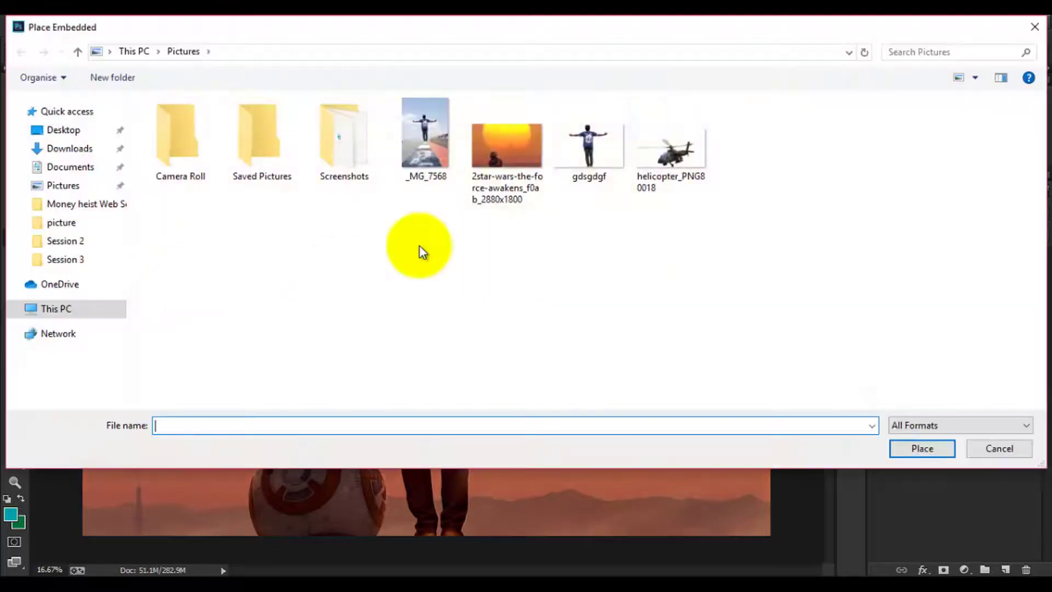
click(671, 145)
click(896, 450)
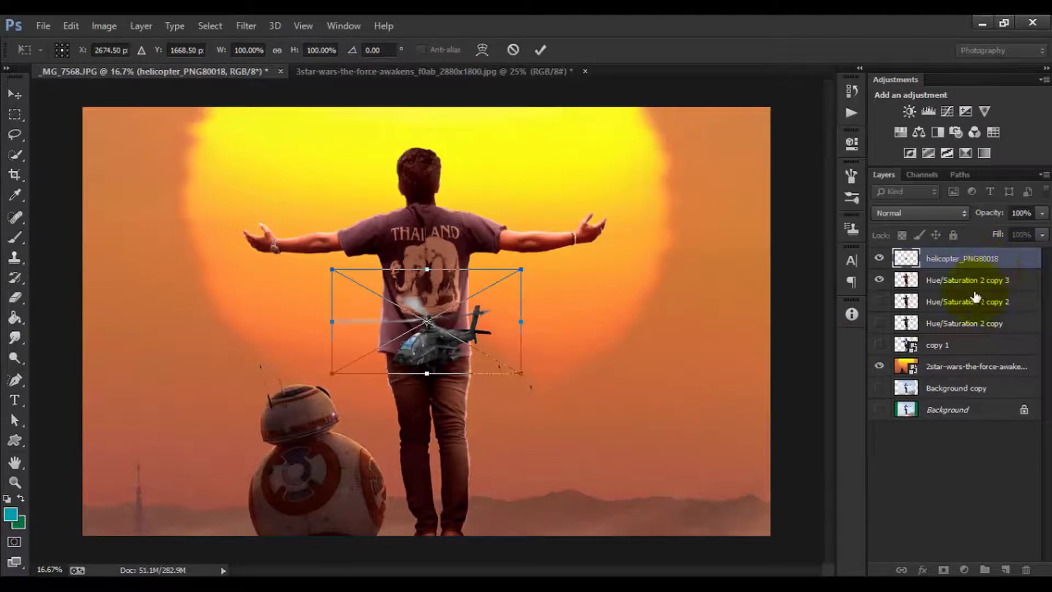
drag(389, 280, 260, 134)
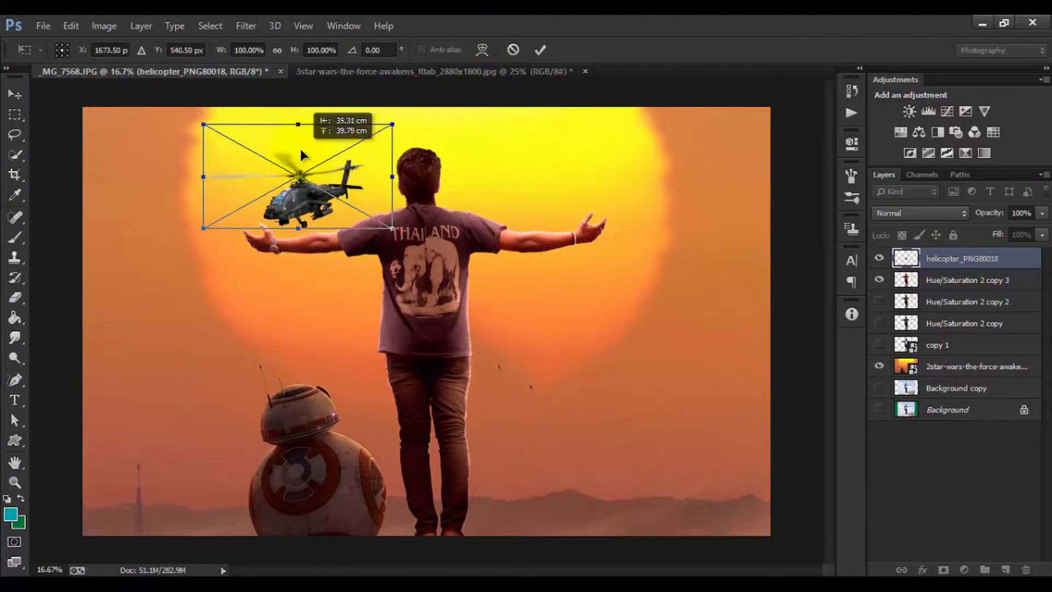
drag(393, 126, 353, 152)
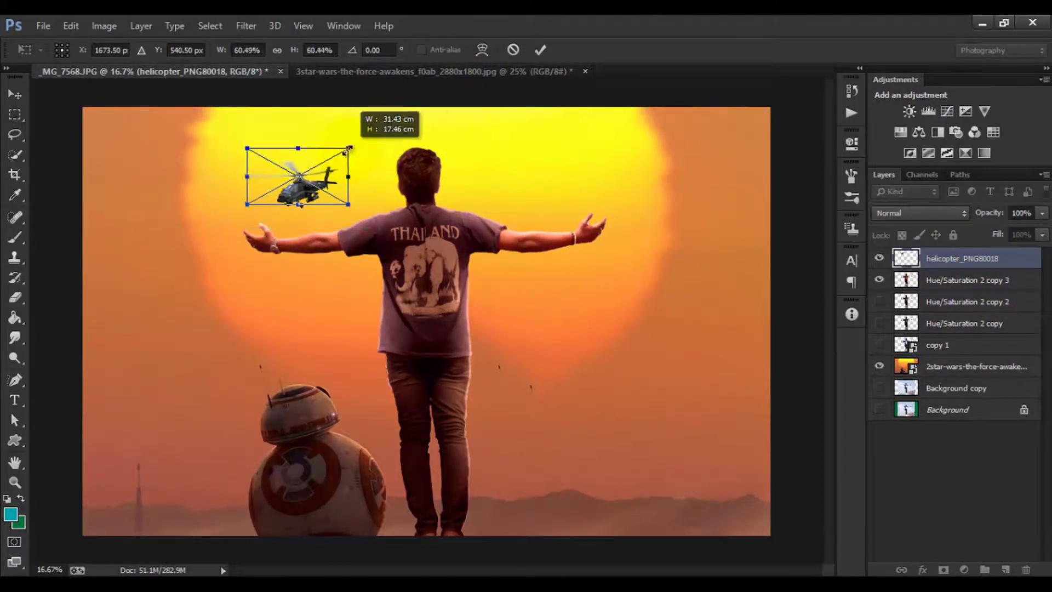
click(540, 50)
key(b)
- Move the helicopter layer below Hue/Saturation 2 copy 2 and rasterize it
click(1011, 266)
drag(1011, 266, 1010, 311)
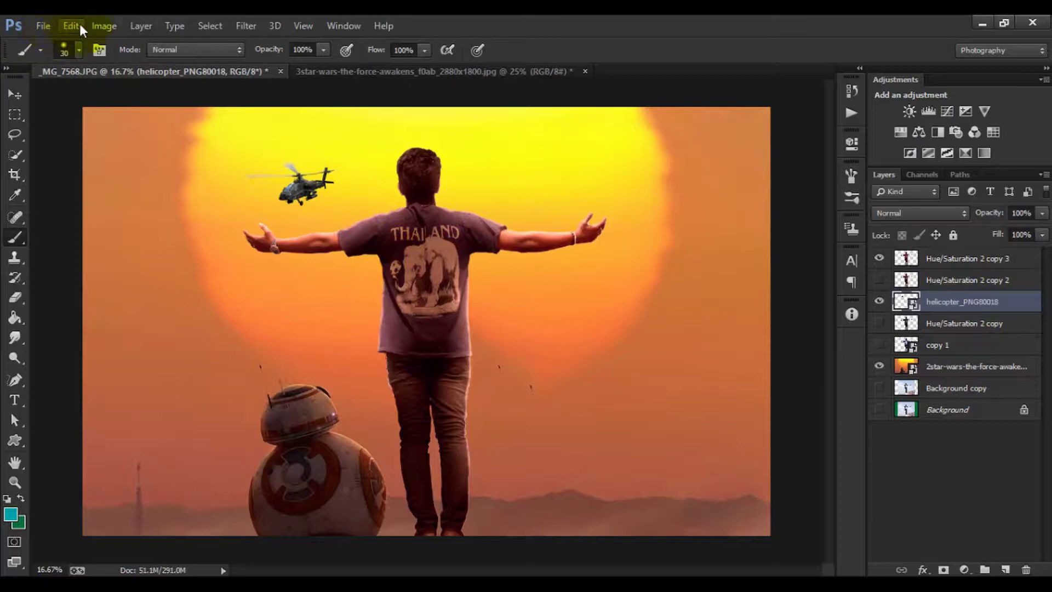
click(104, 25)
mouse_move(127, 65)
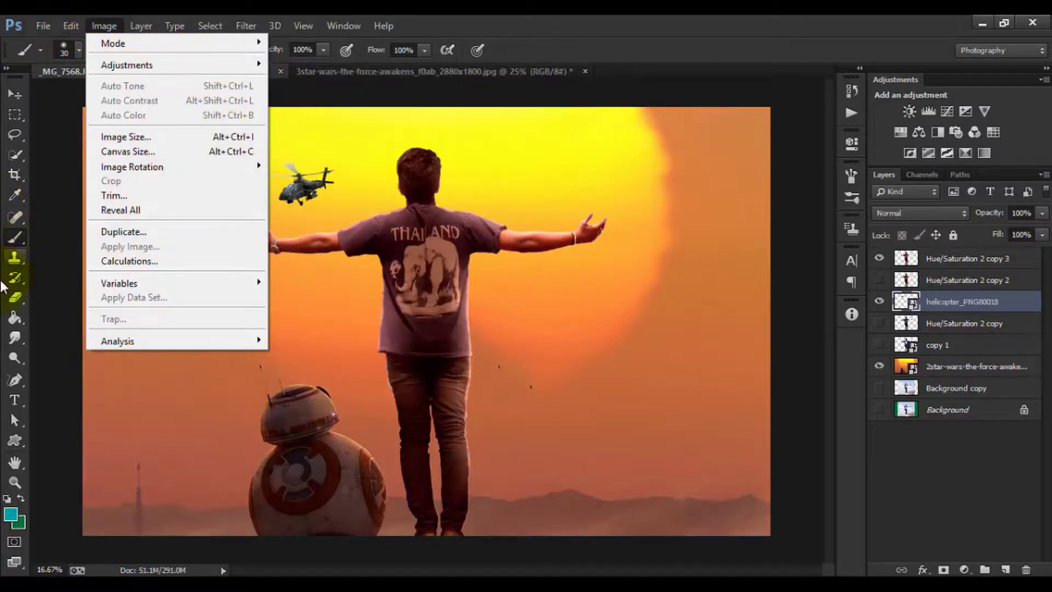
click(15, 296)
click(308, 216)
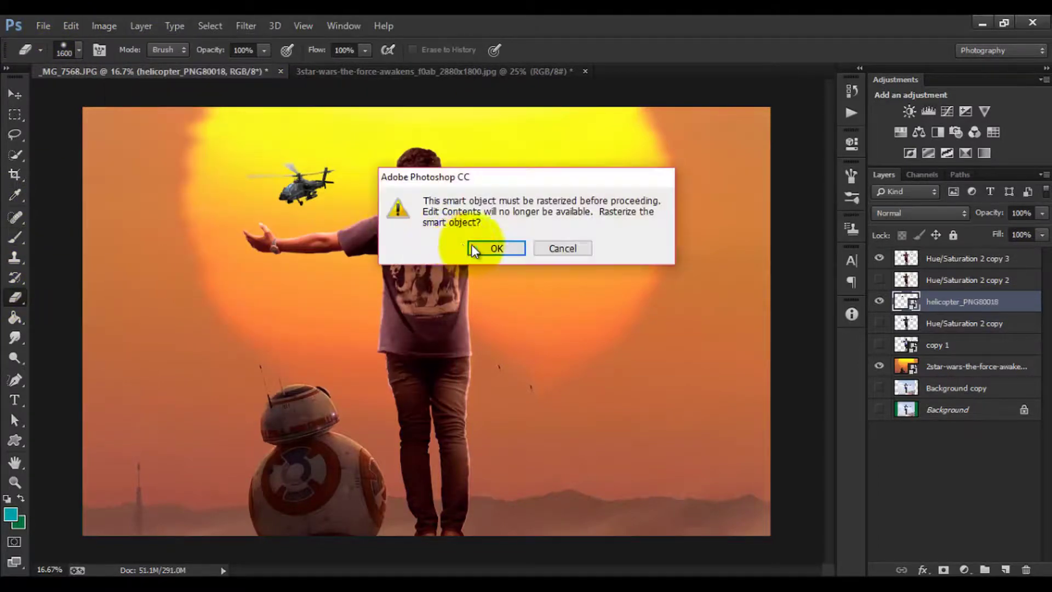
click(493, 244)
- Darken the helicopter with Hue -33, Saturation -84 and Lightness -55
click(102, 28)
mouse_move(127, 64)
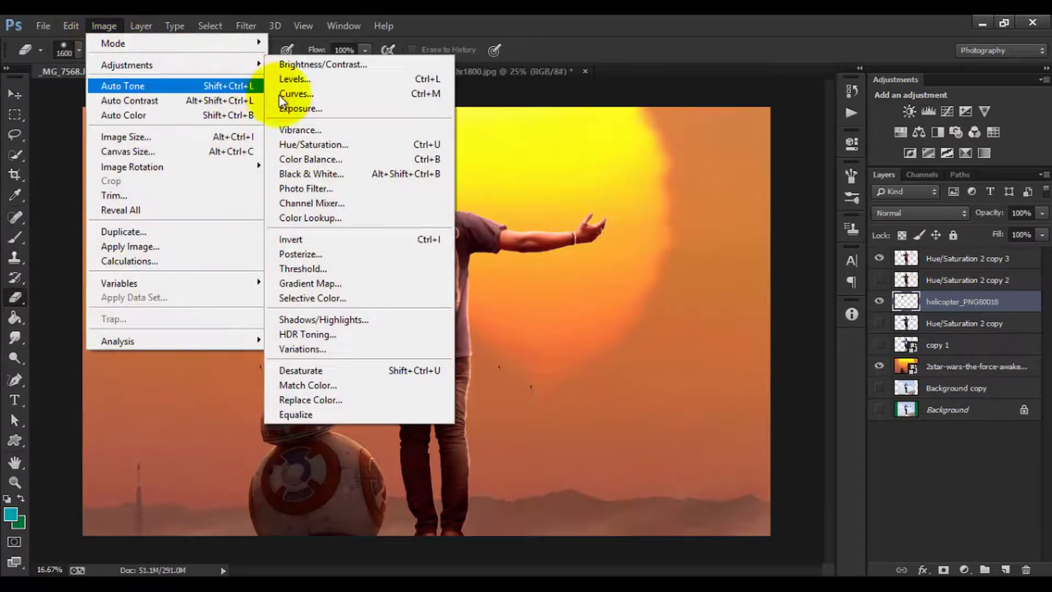
click(320, 144)
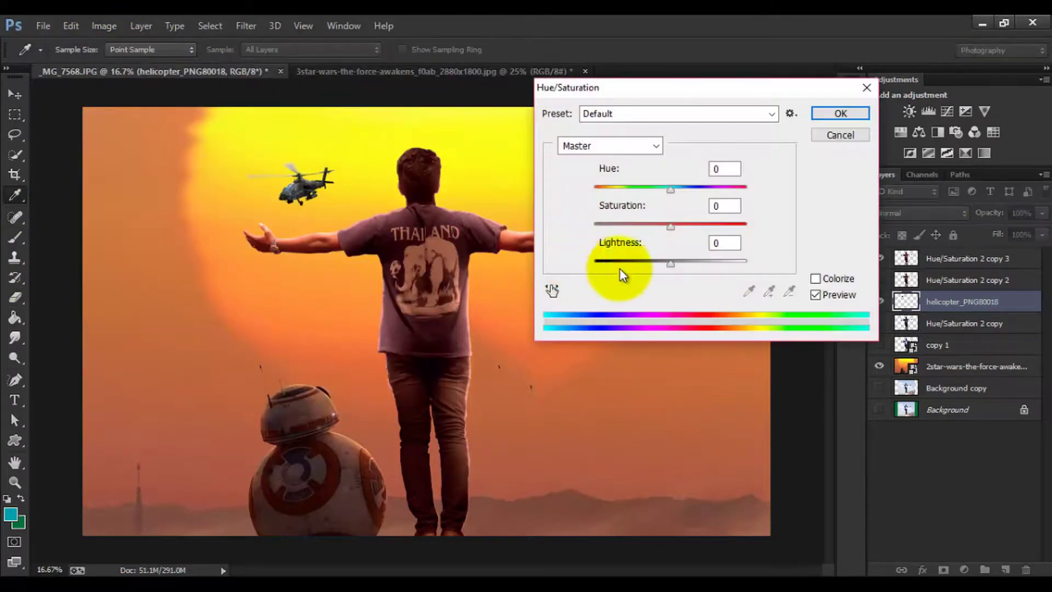
drag(663, 262, 629, 263)
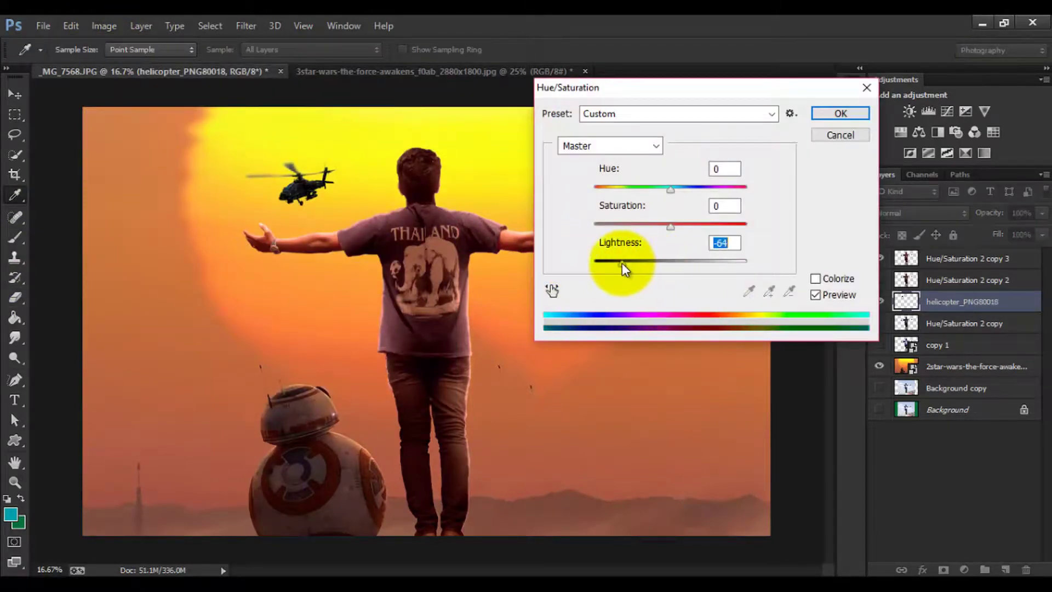
mouse_move(652, 189)
mouse_down()
mouse_move(610, 189)
mouse_move(708, 186)
mouse_move(646, 196)
mouse_move(603, 229)
mouse_move(571, 228)
mouse_move(643, 230)
mouse_up()
- Apply the helicopter's colour change, fade it to 36% opacity, and move it top-left
click(827, 115)
key(e)
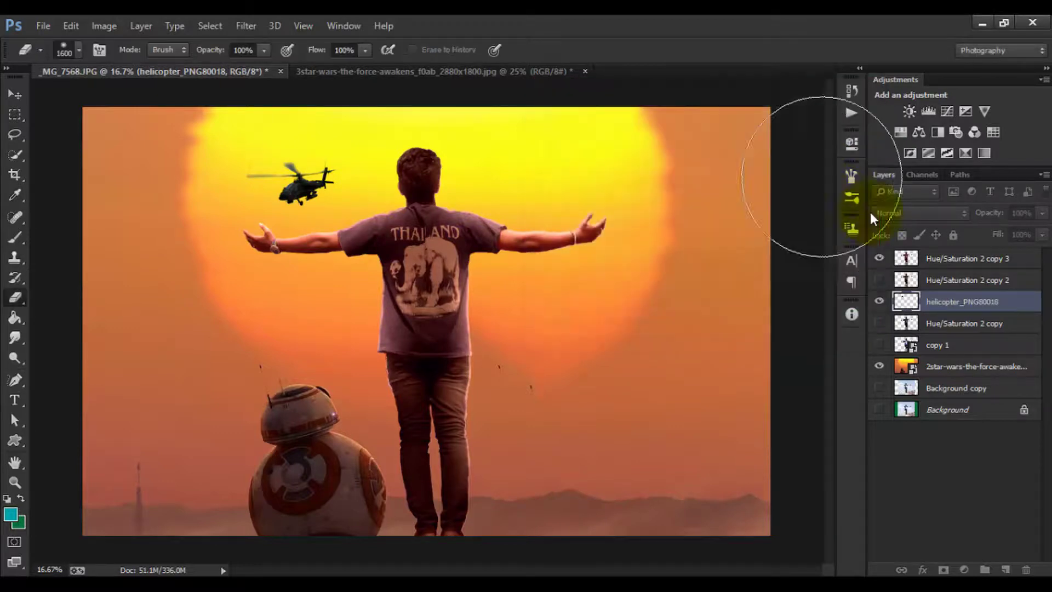
mouse_move(989, 212)
mouse_down()
mouse_move(945, 214)
mouse_move(982, 235)
mouse_move(1021, 237)
mouse_up()
click(19, 97)
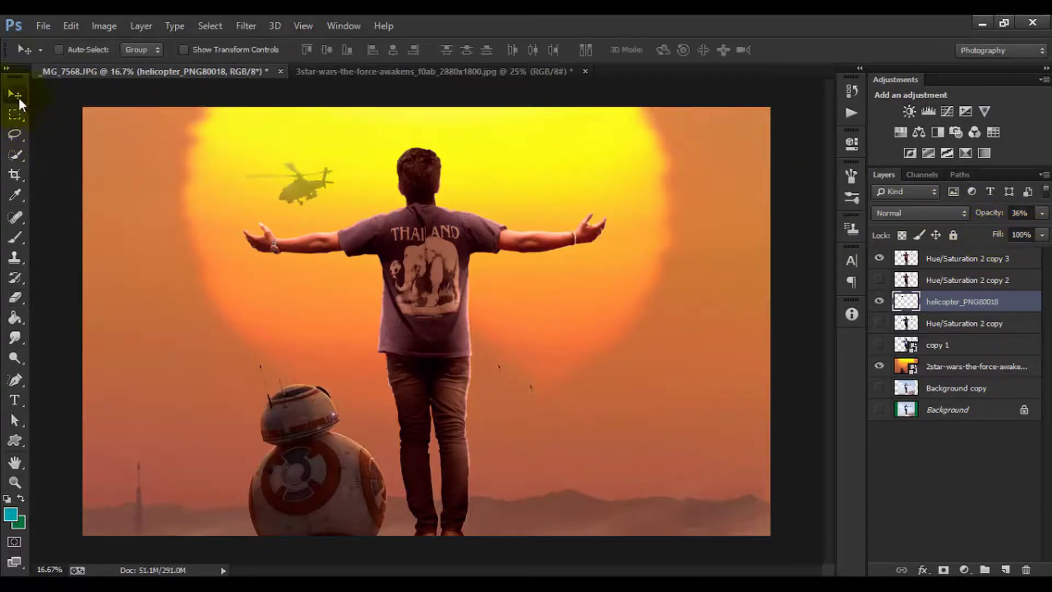
mouse_move(290, 187)
mouse_down()
mouse_move(154, 157)
mouse_move(134, 120)
mouse_up()
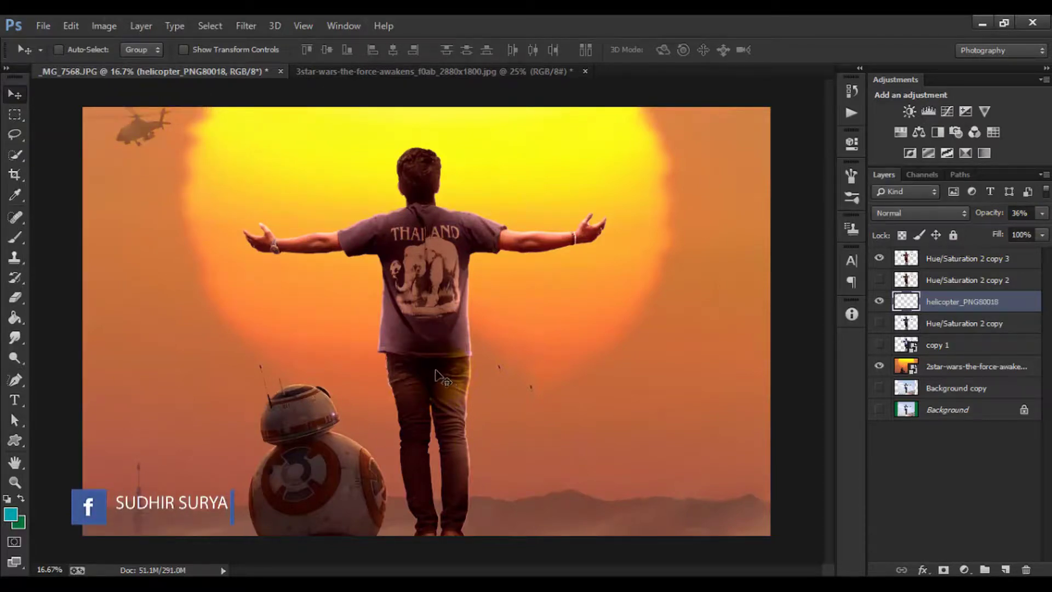
click(418, 71)
click(231, 73)
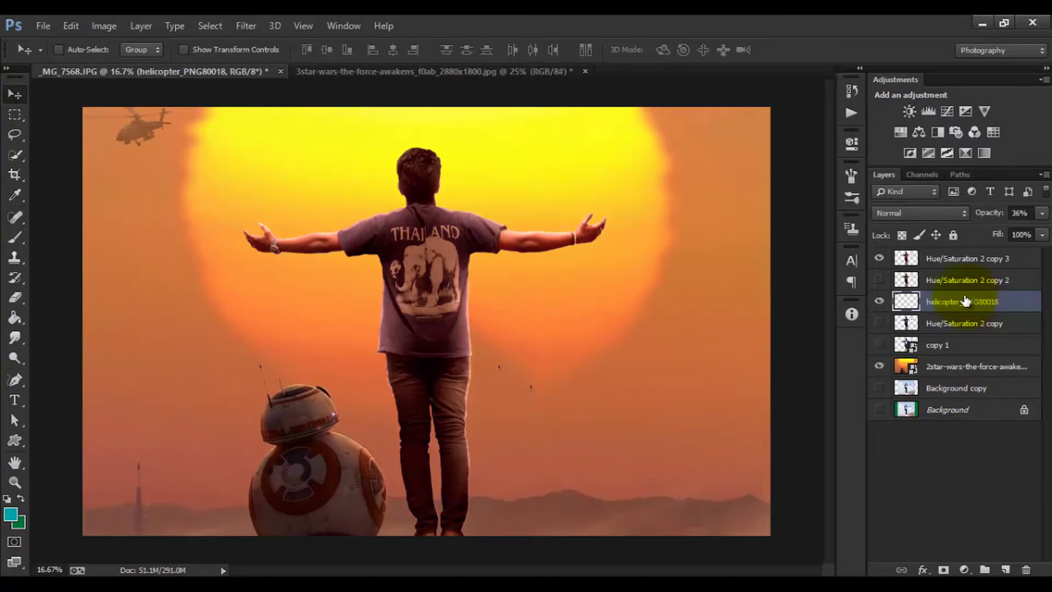
- Stamp visible into Layer 1 on top and add Exposure +0.11, offset +0.0025, gamma 1.01
key(ctrl+shift+alt+e)
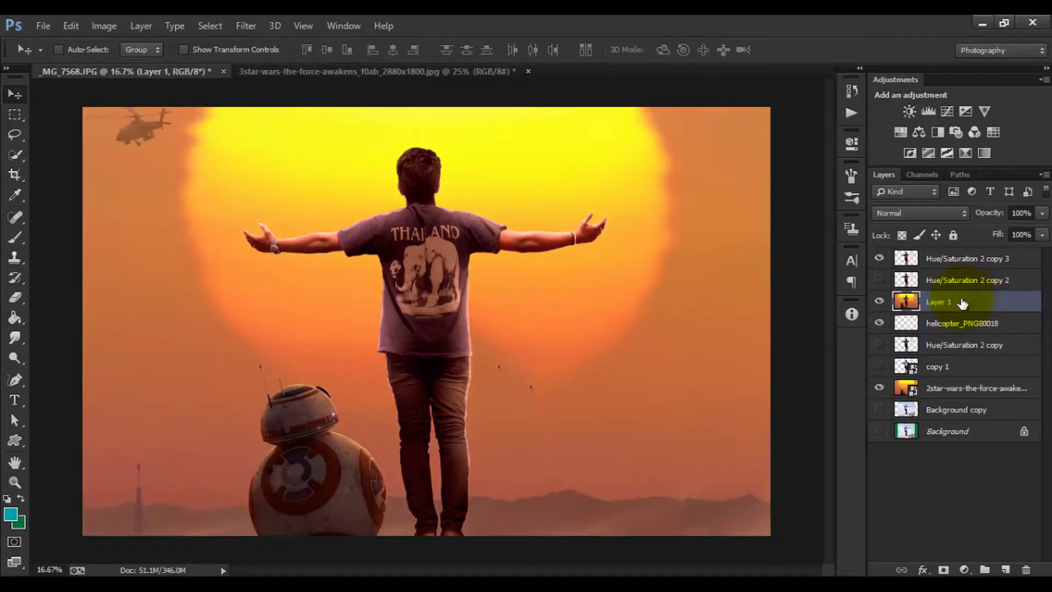
drag(962, 303, 960, 261)
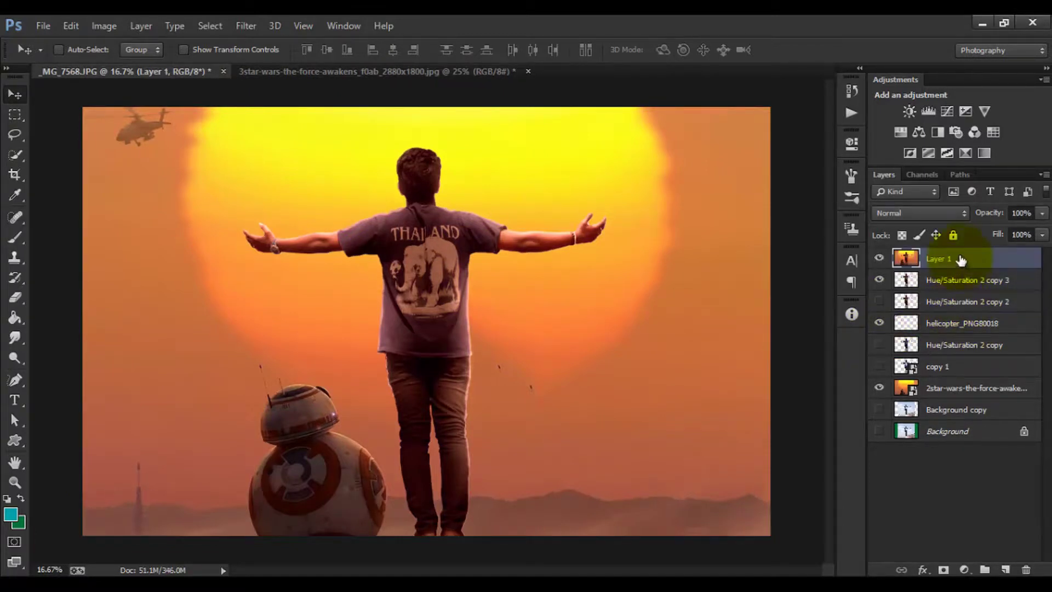
click(966, 111)
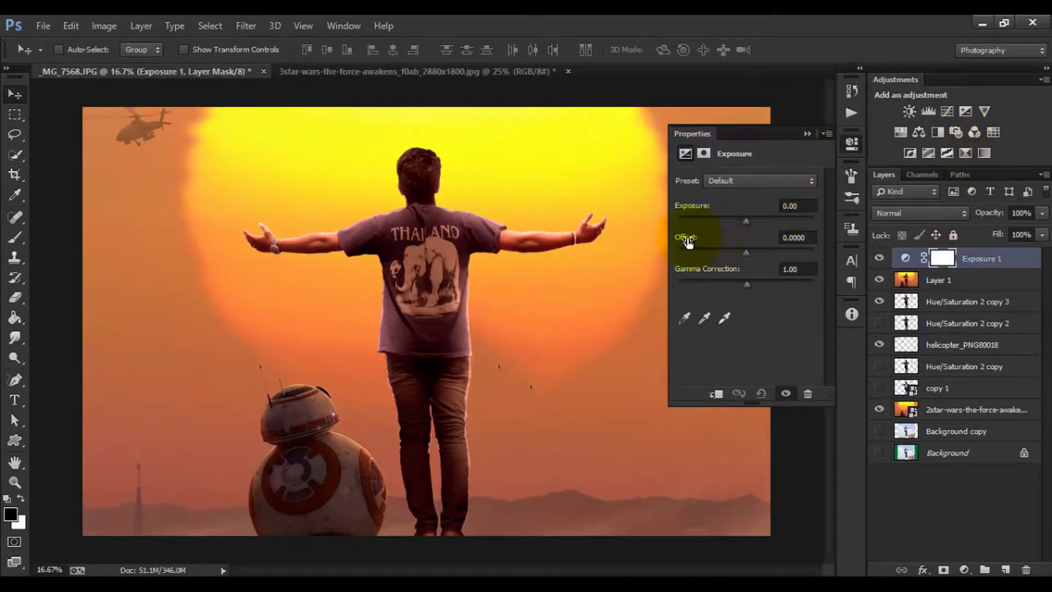
mouse_move(688, 242)
mouse_down()
mouse_move(704, 242)
mouse_move(699, 274)
mouse_up()
drag(692, 211, 693, 212)
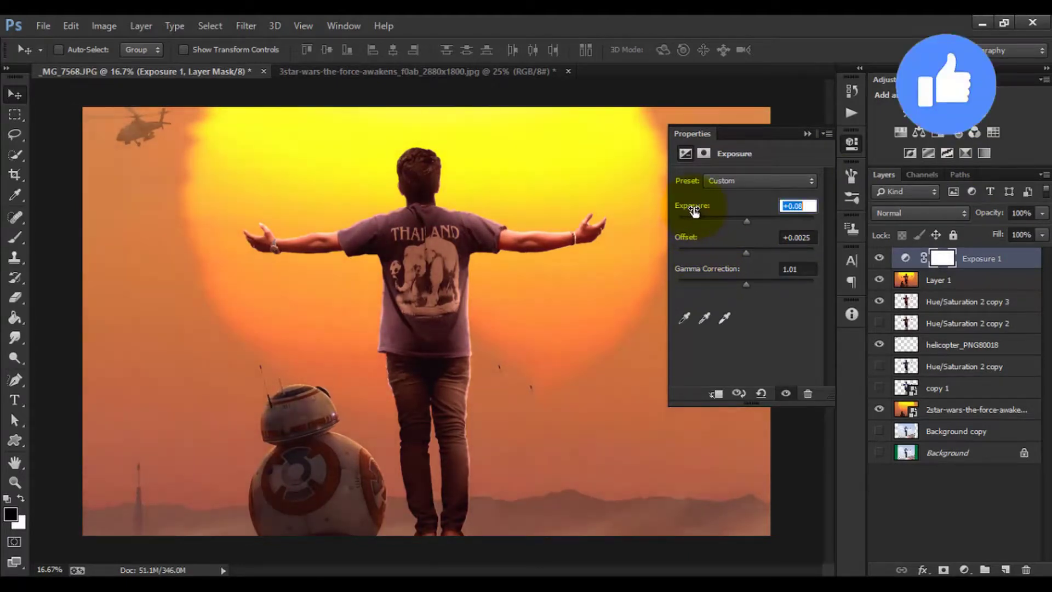
click(792, 150)
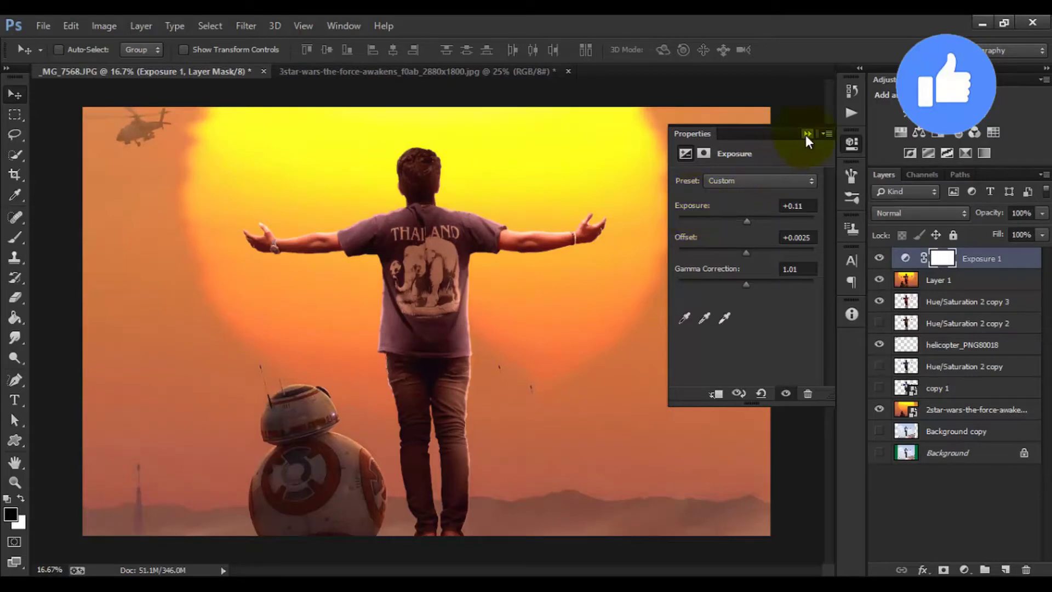
click(807, 134)
click(880, 258)
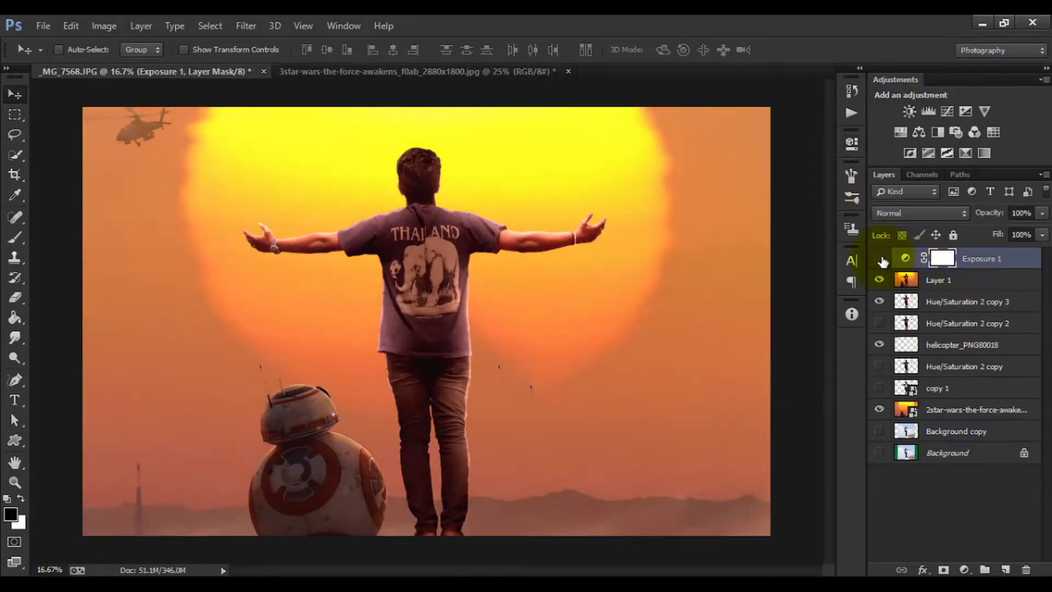
- Merge Exposure 1 down into Layer 1
right_click(992, 263)
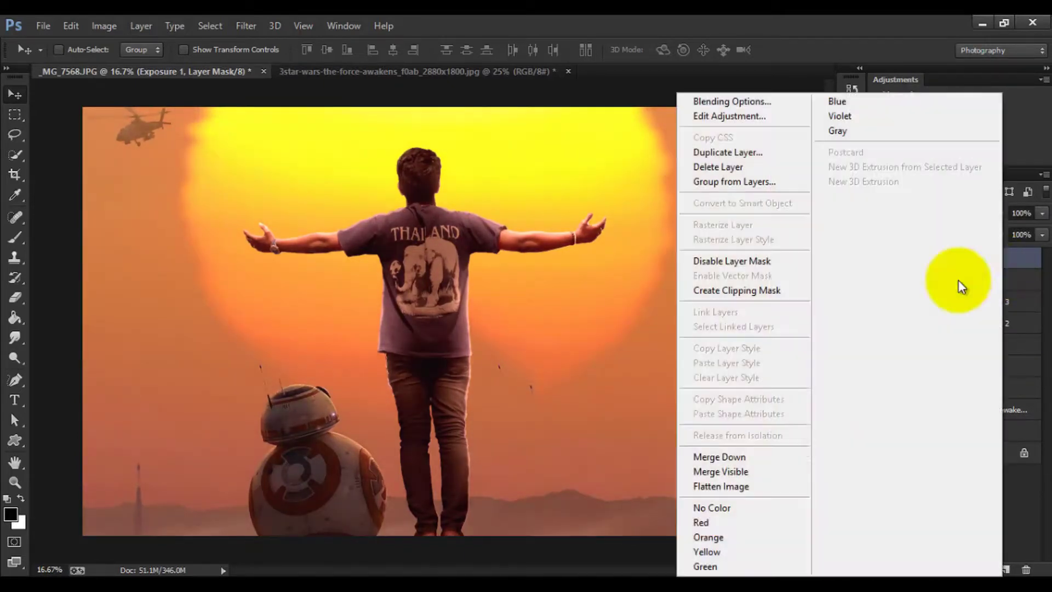
click(790, 456)
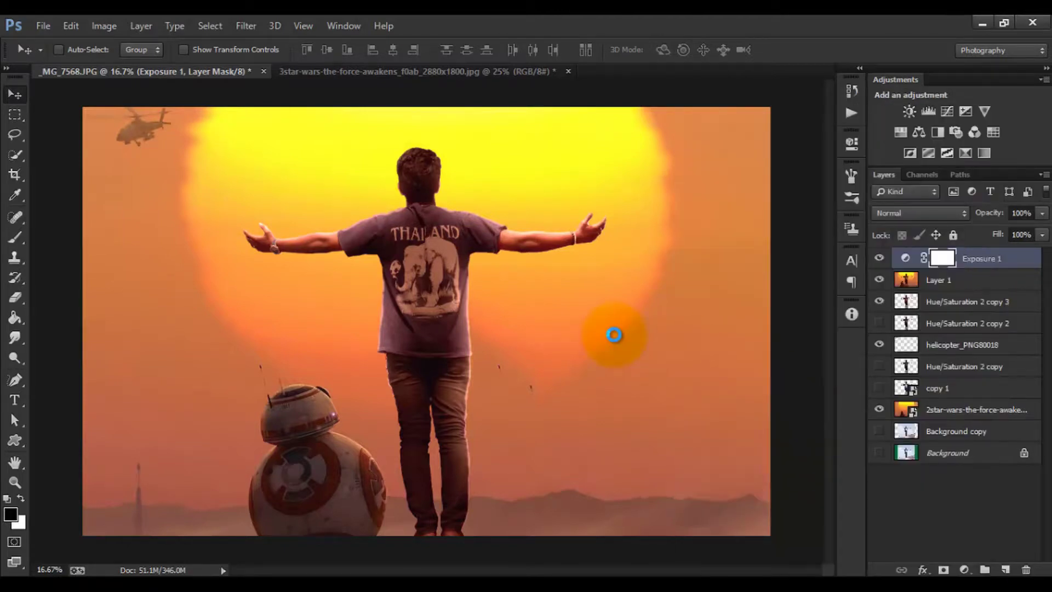